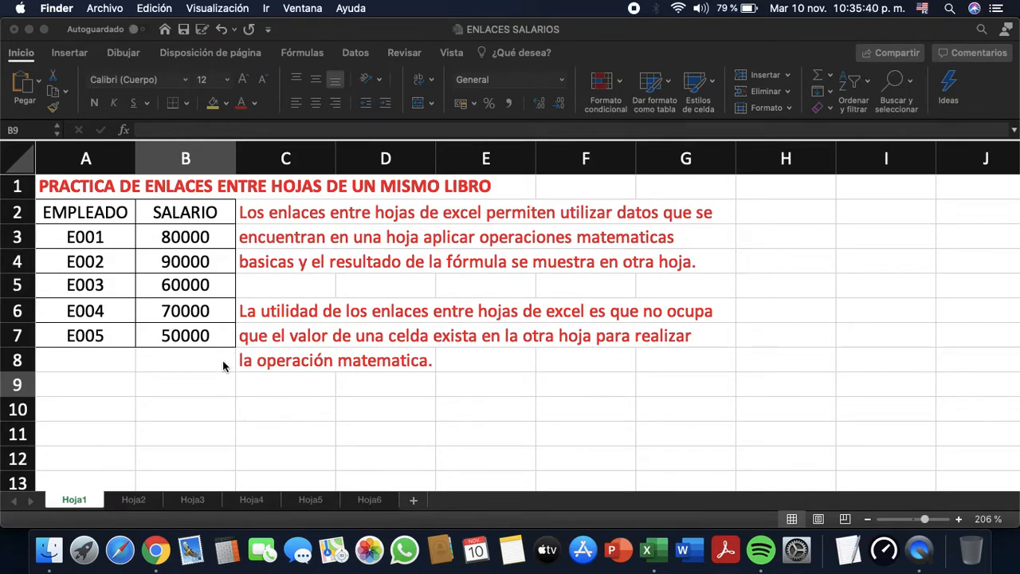
# - Look through sheets Hoja1 to Hoja6 to review the salary data and the exercises, returning to Hoja1
pyautogui.click(345, 314)
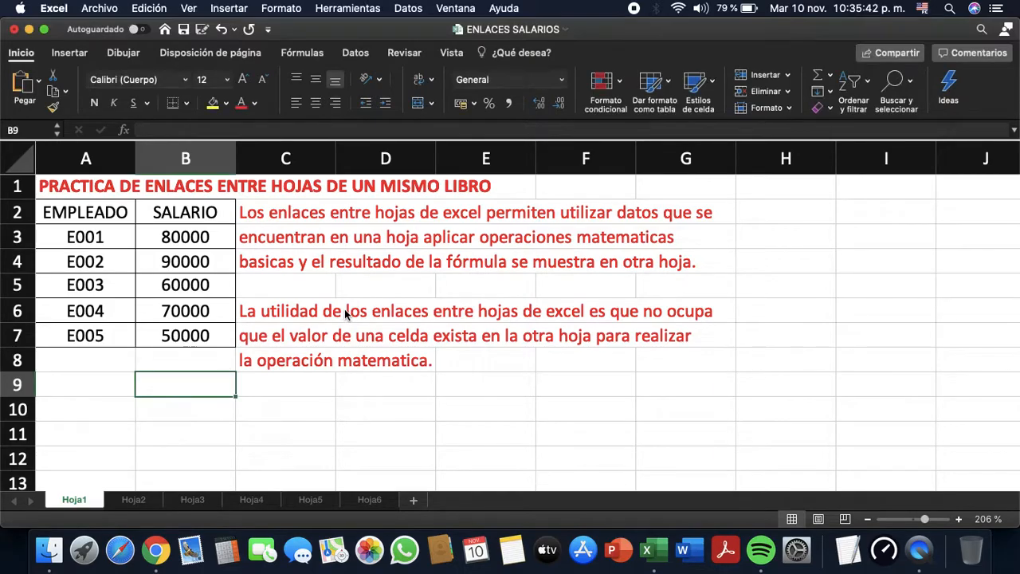
pyautogui.scroll(5, 345, 314)
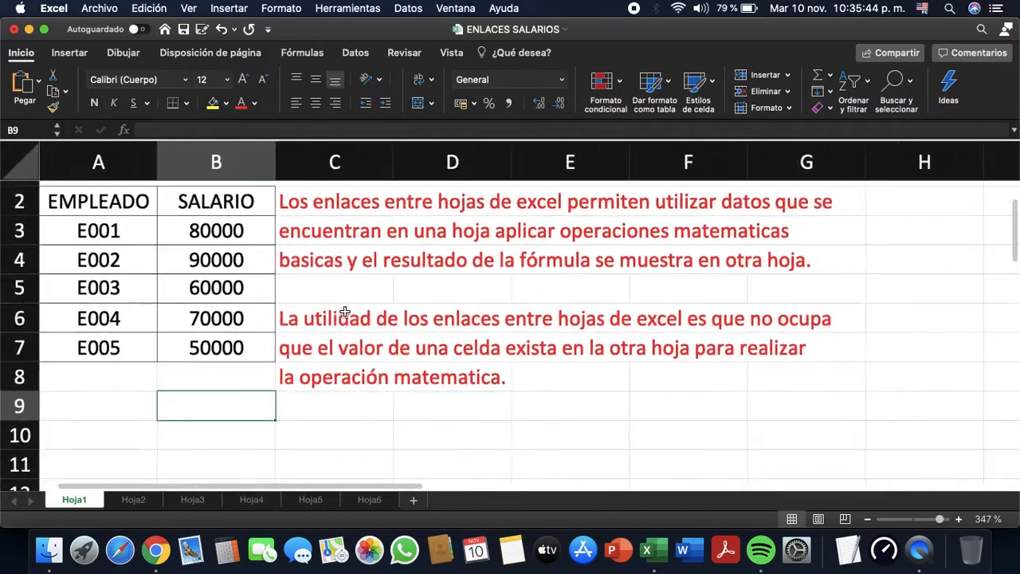
pyautogui.scroll(-3, 345, 313)
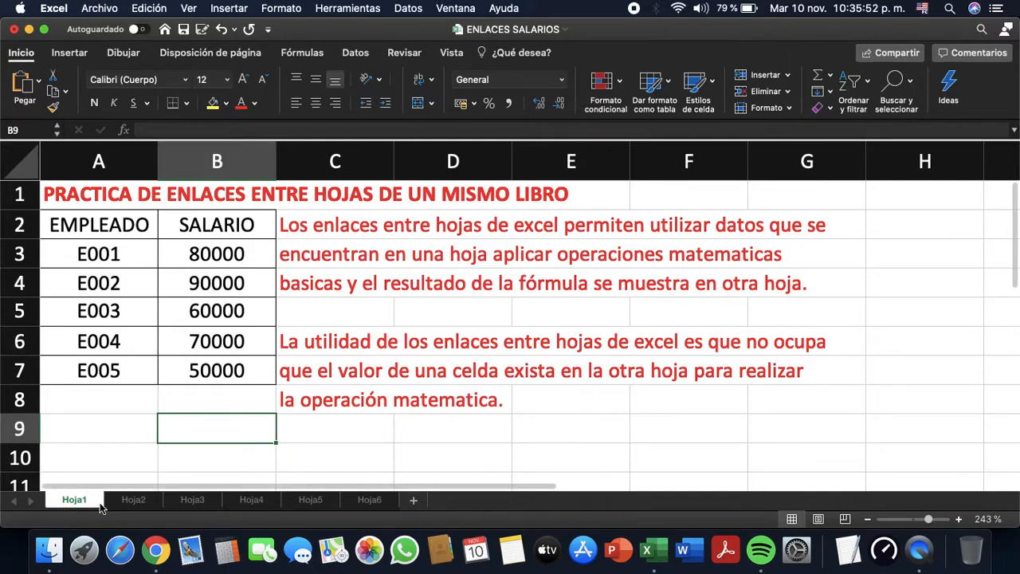
pyautogui.click(132, 502)
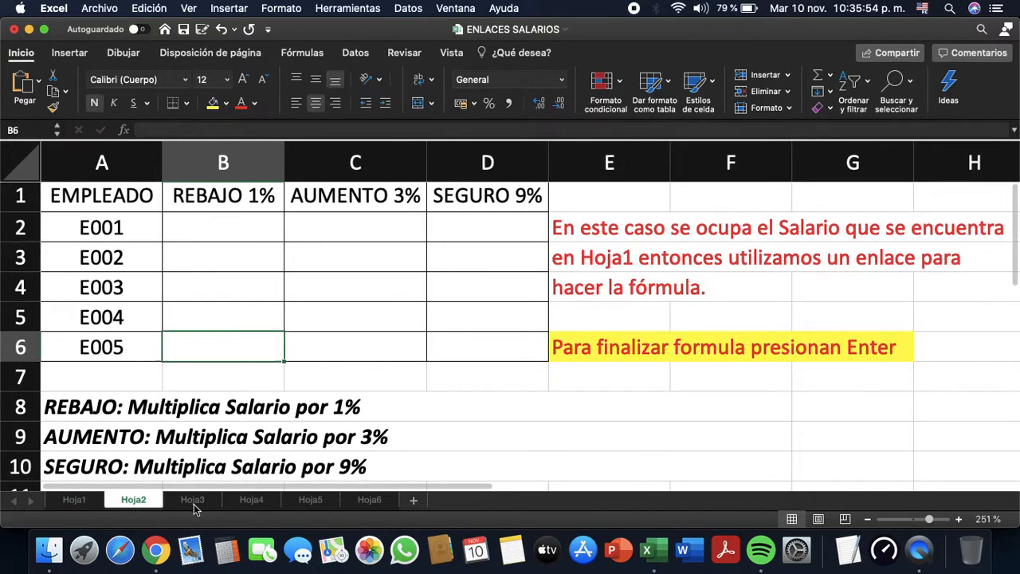
pyautogui.click(194, 501)
pyautogui.click(249, 502)
pyautogui.click(313, 502)
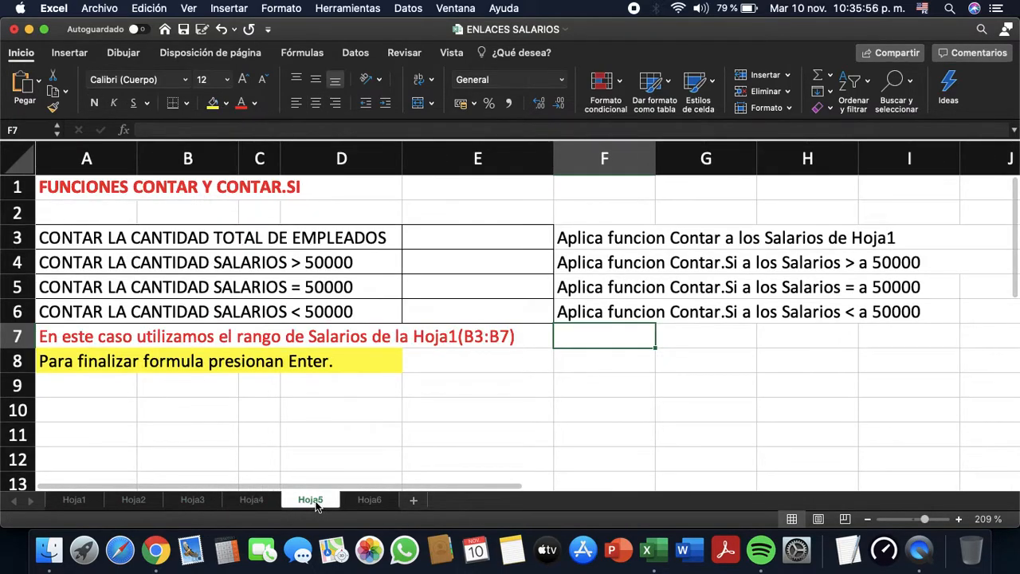
pyautogui.click(369, 501)
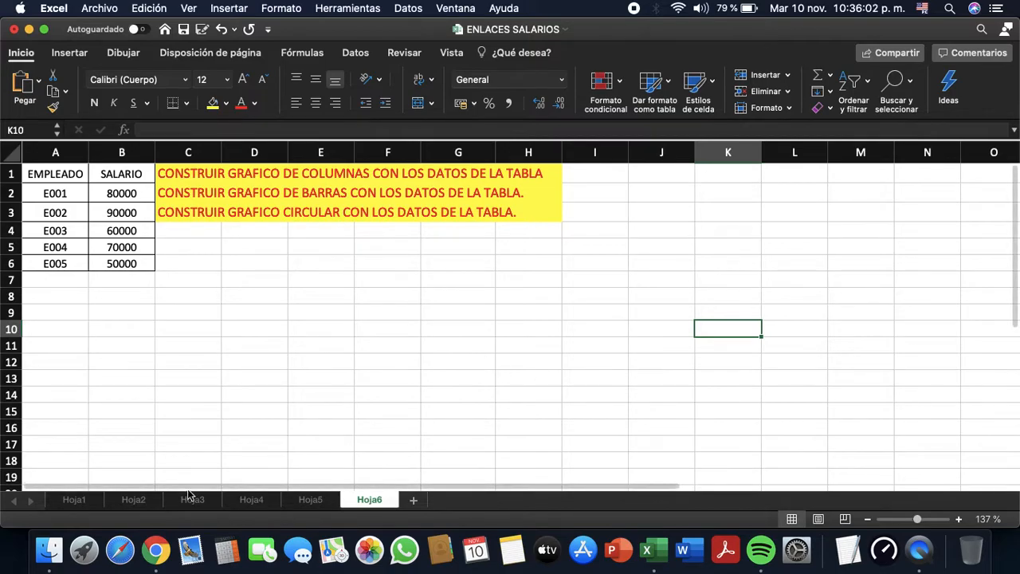
pyautogui.click(78, 500)
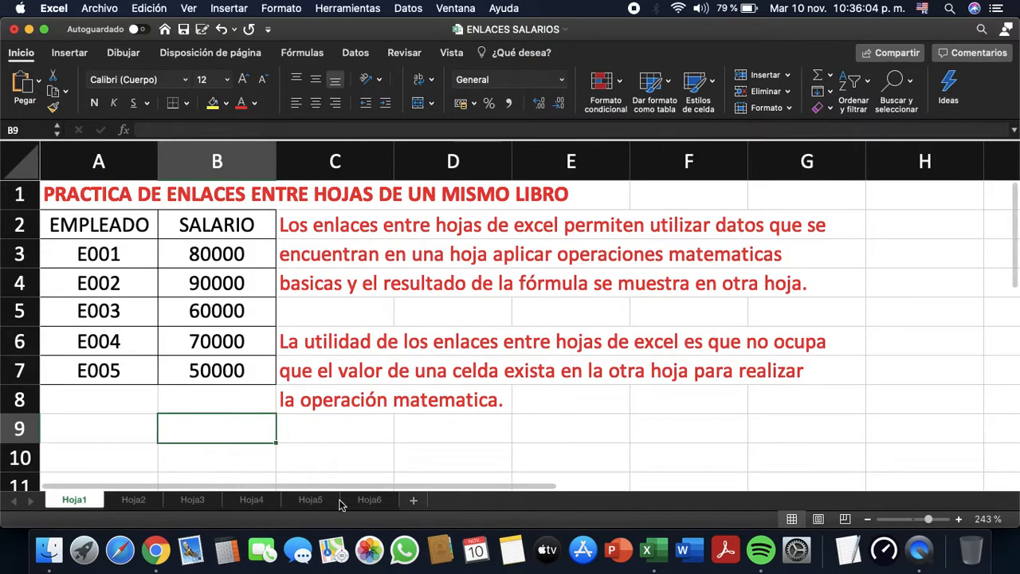
pyautogui.click(314, 500)
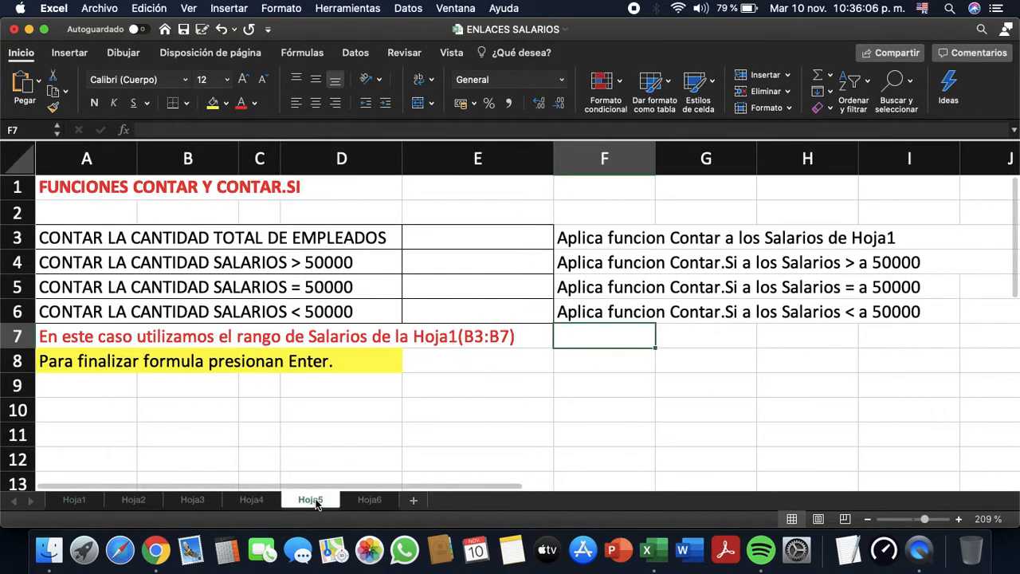
pyautogui.click(84, 502)
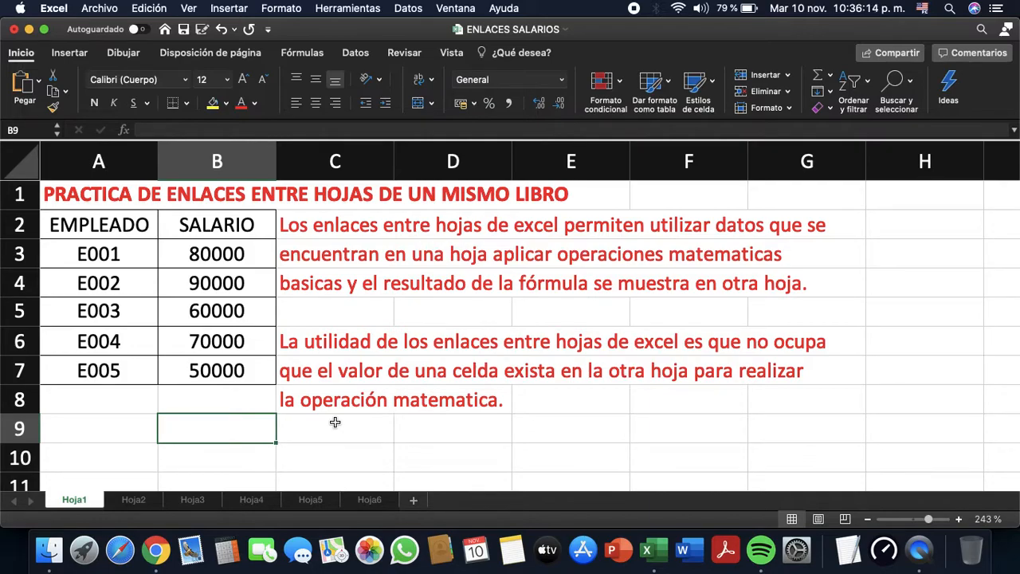
# - Examine employee E001's salary on Hoja1 and that employee's REBAJO, AUMENTO and SEGURO cells on Hoja2
pyautogui.click(250, 254)
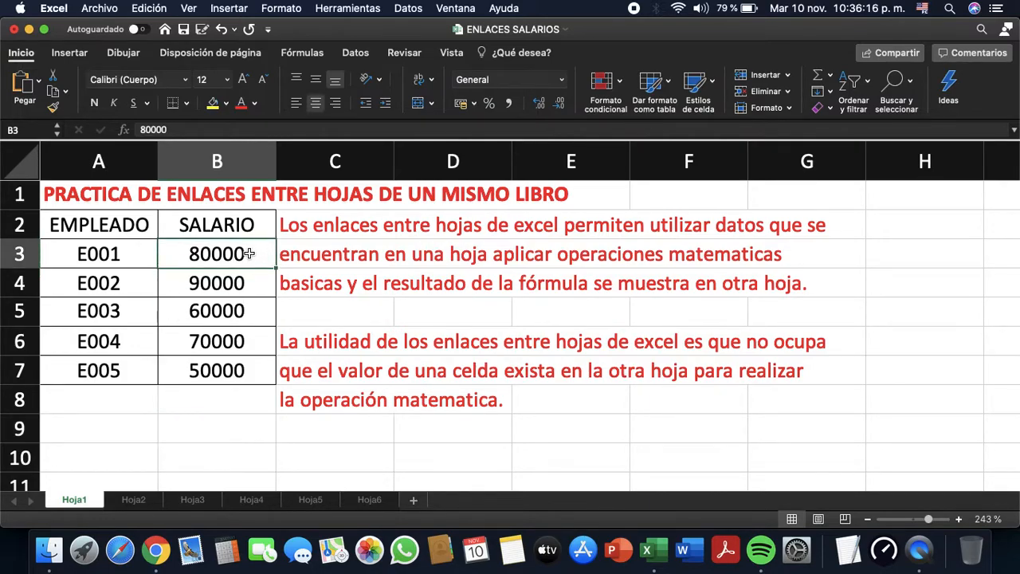
pyautogui.click(117, 254)
pyautogui.click(209, 253)
pyautogui.click(134, 500)
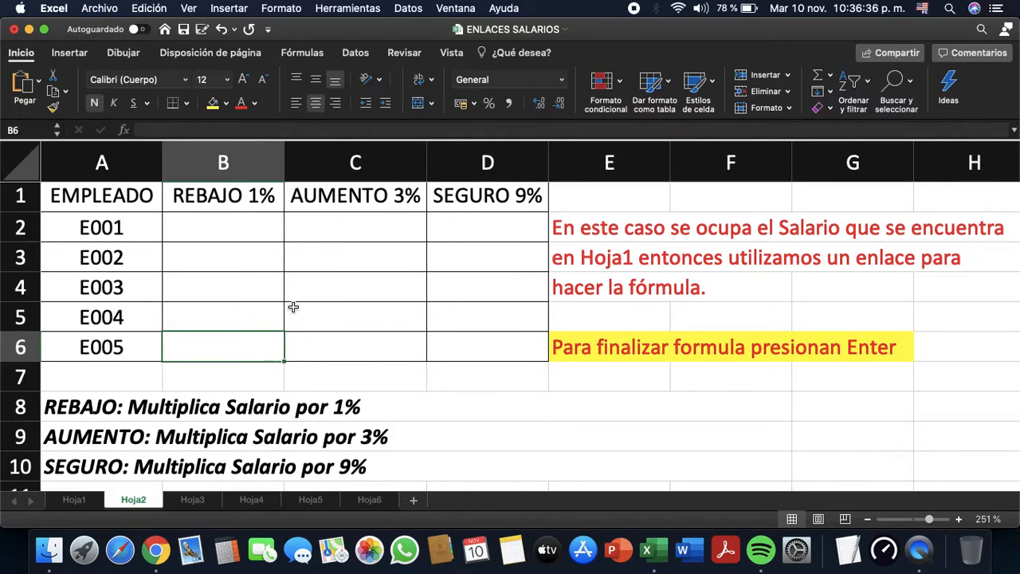
pyautogui.click(241, 227)
pyautogui.click(379, 227)
pyautogui.click(521, 220)
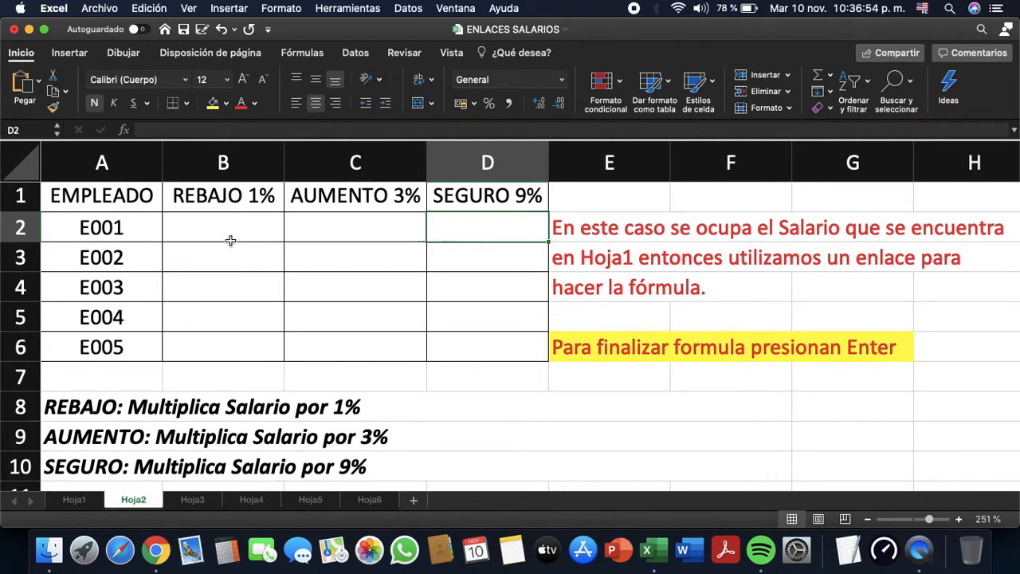
# - Calculate E001's REBAJO 1% in cell B2 of Hoja2 with the linked formula =Hoja1!B3*1%
pyautogui.click(250, 226)
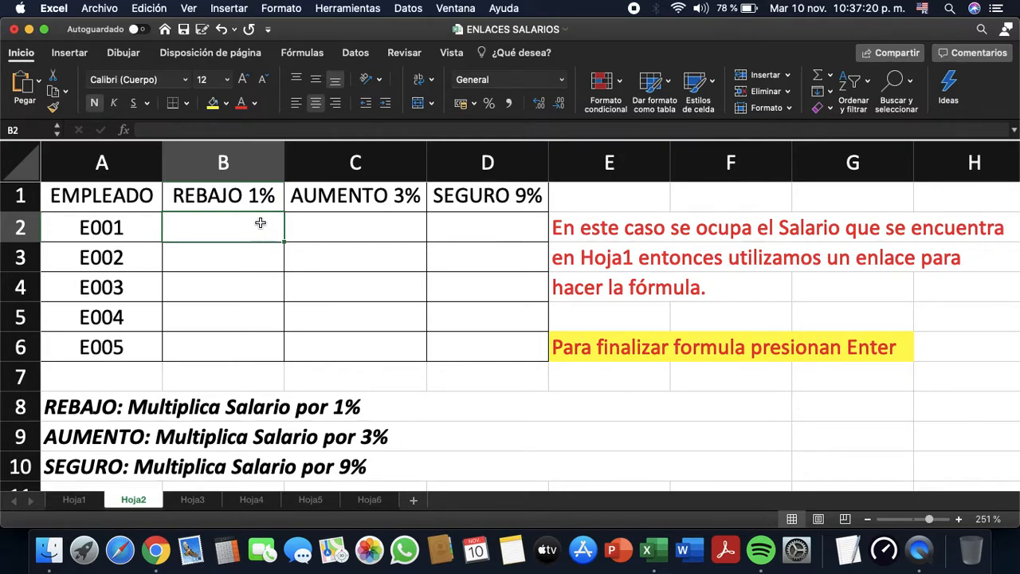
pyautogui.write('=')
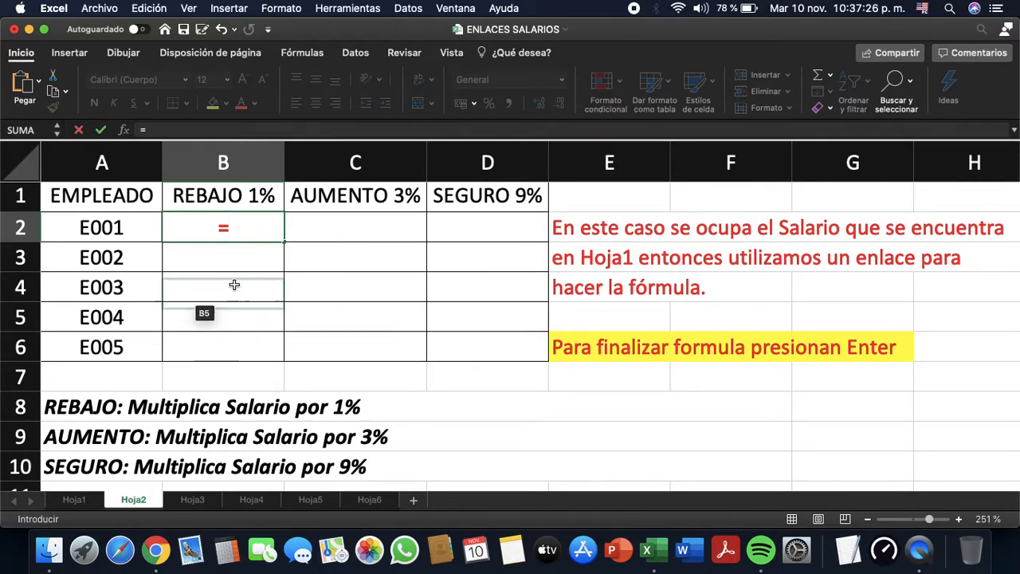
pyautogui.click(77, 500)
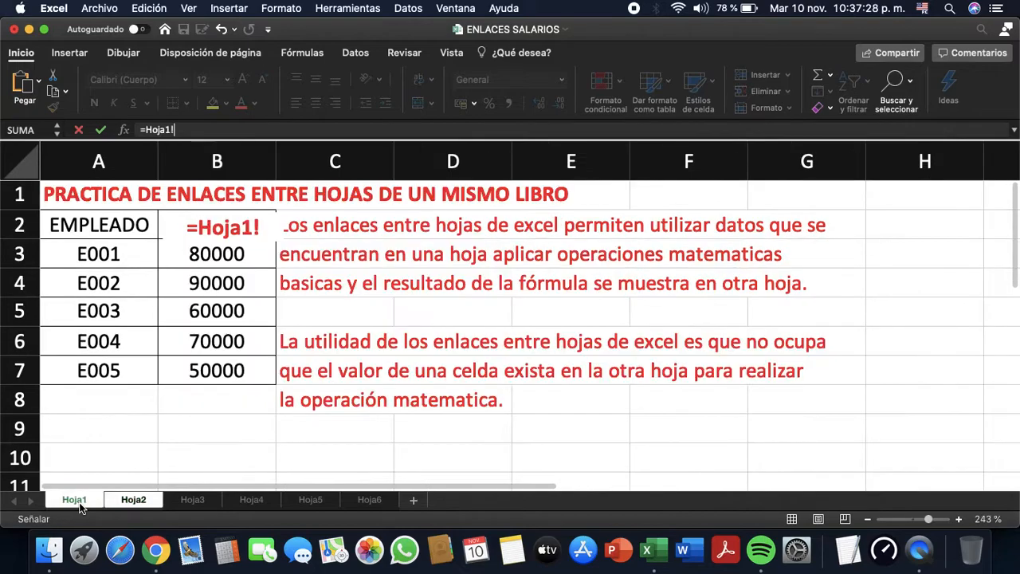
pyautogui.click(218, 255)
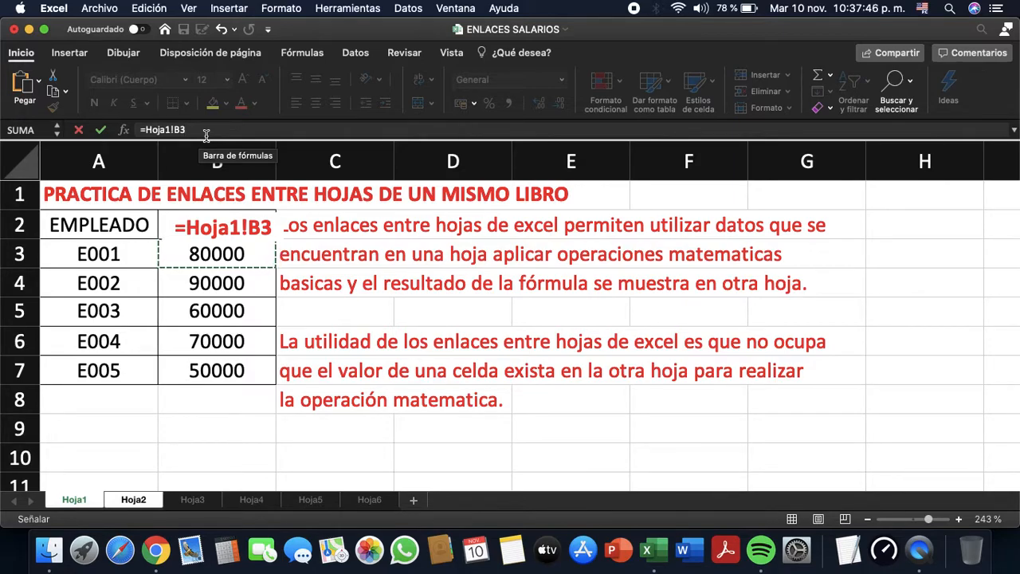
pyautogui.write('*')
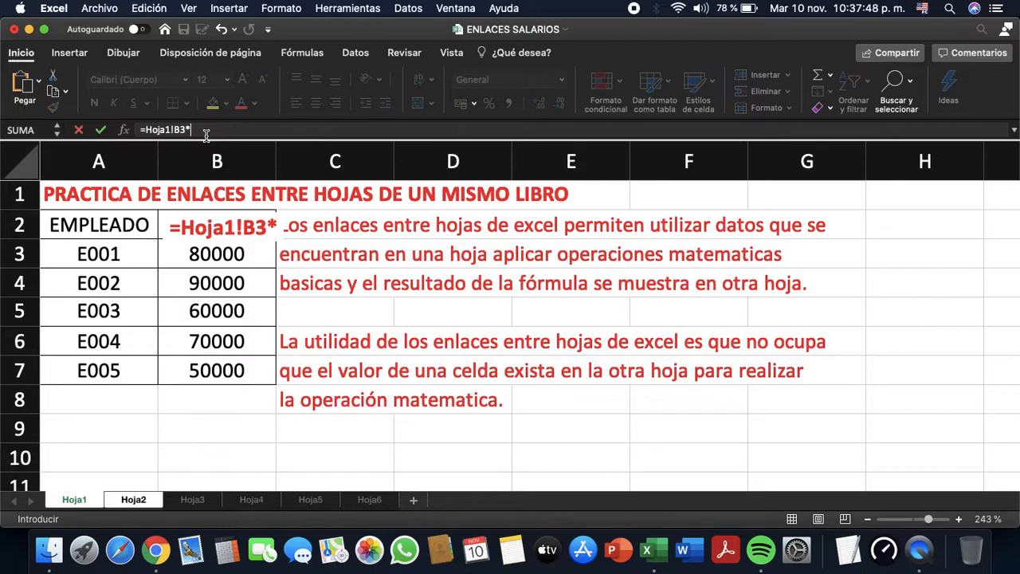
pyautogui.write('1')
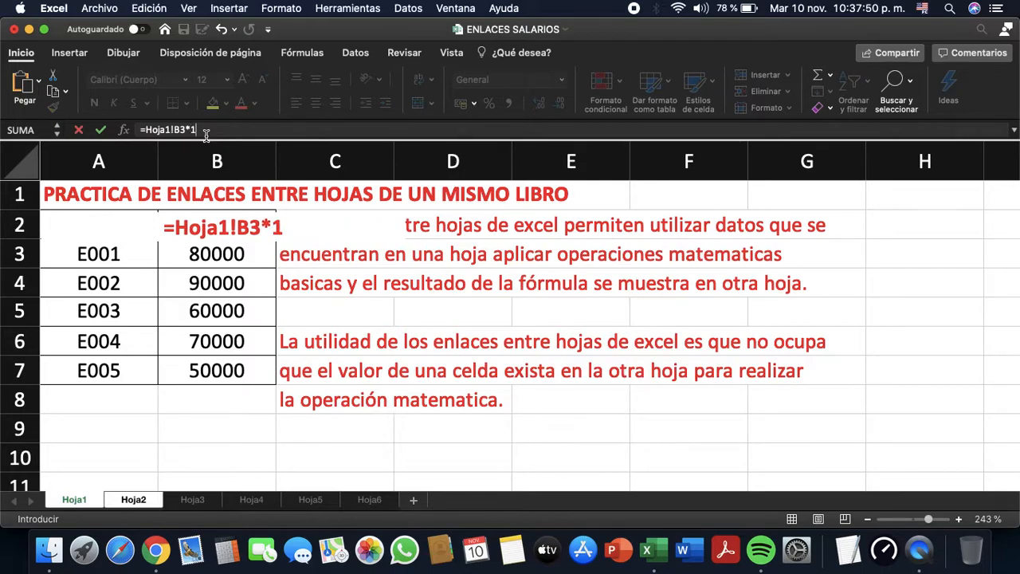
pyautogui.write('%')
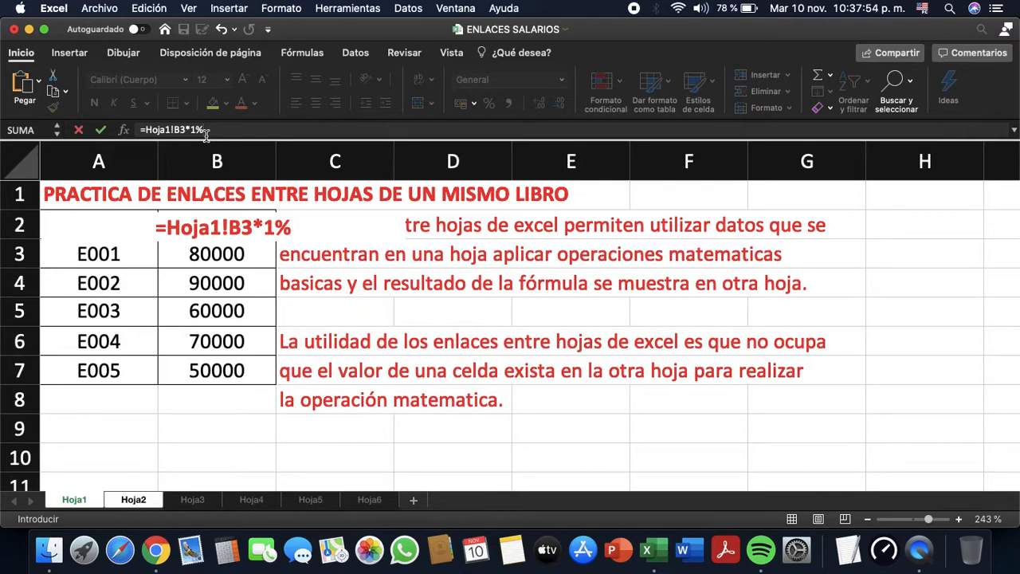
pyautogui.press('Return')
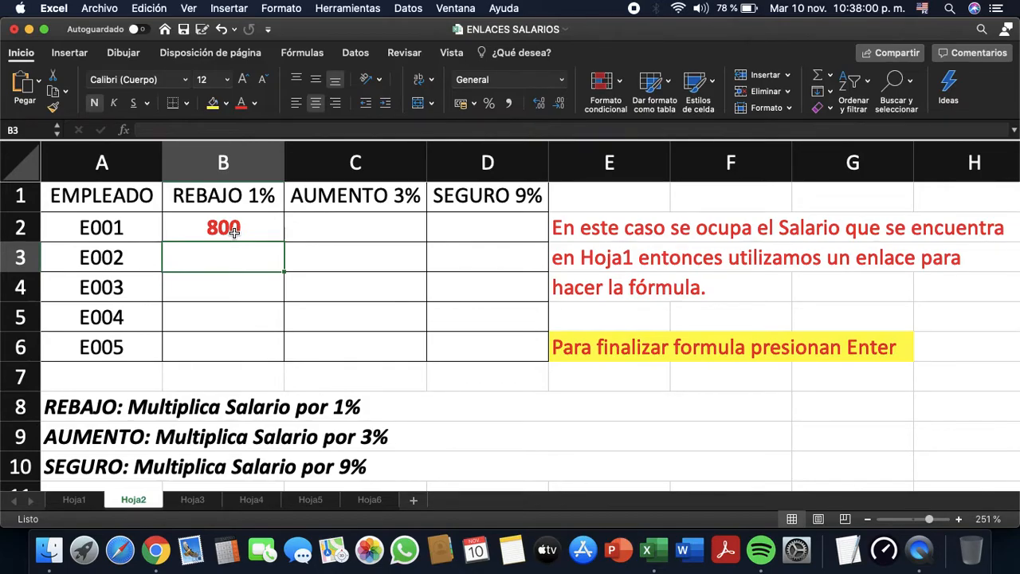
# - Review the linked formula in B2 of Hoja2 and fill it down through B6 for the remaining employees
pyautogui.scroll(3, 233, 230)
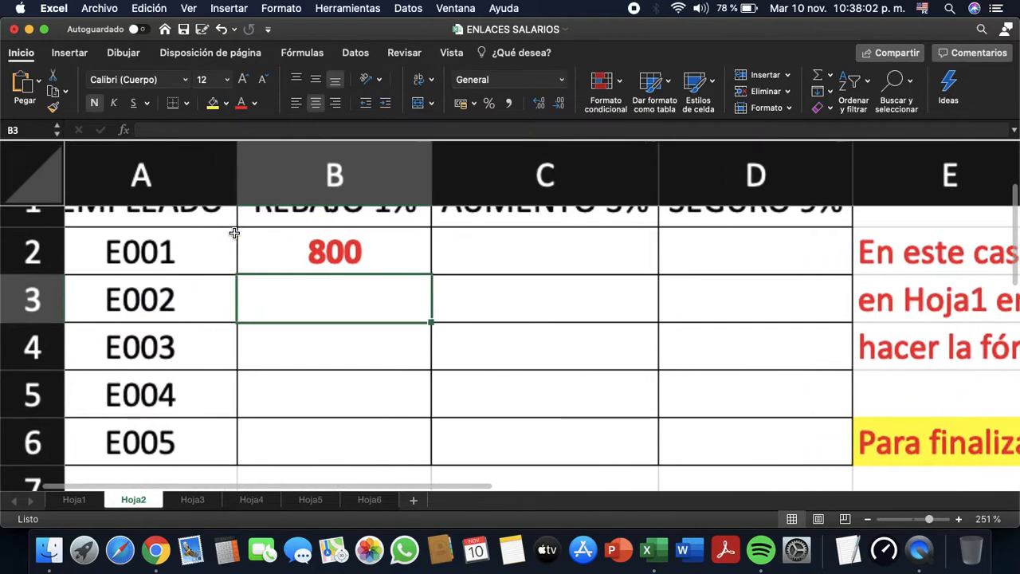
pyautogui.doubleClick(381, 289)
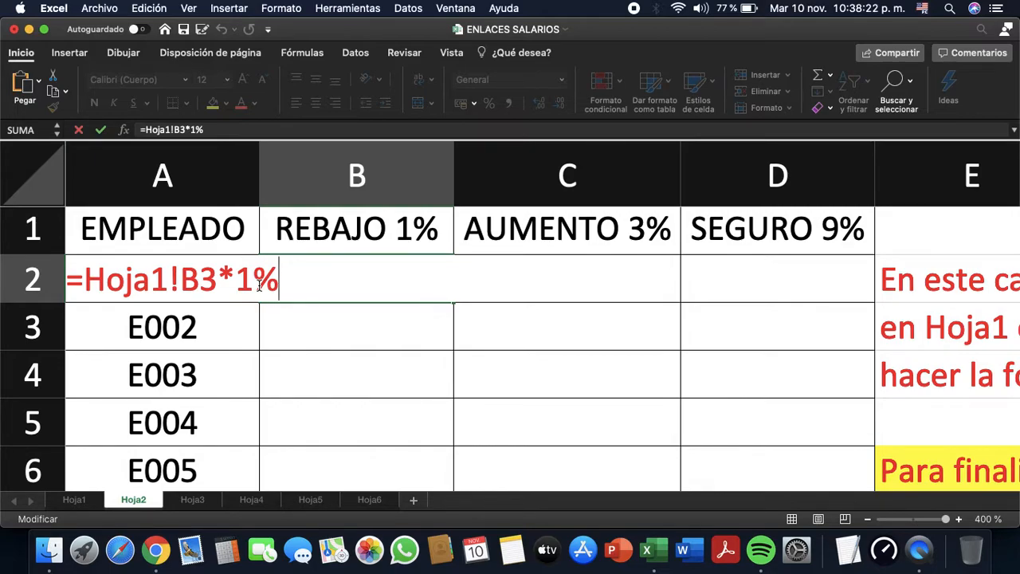
pyautogui.press('Return')
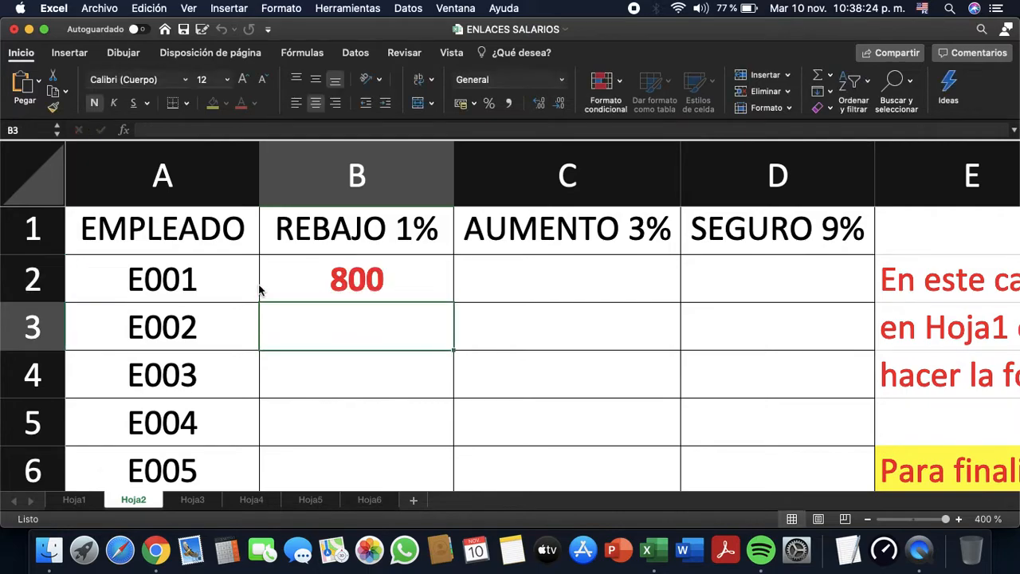
pyautogui.scroll(-3, 357, 290)
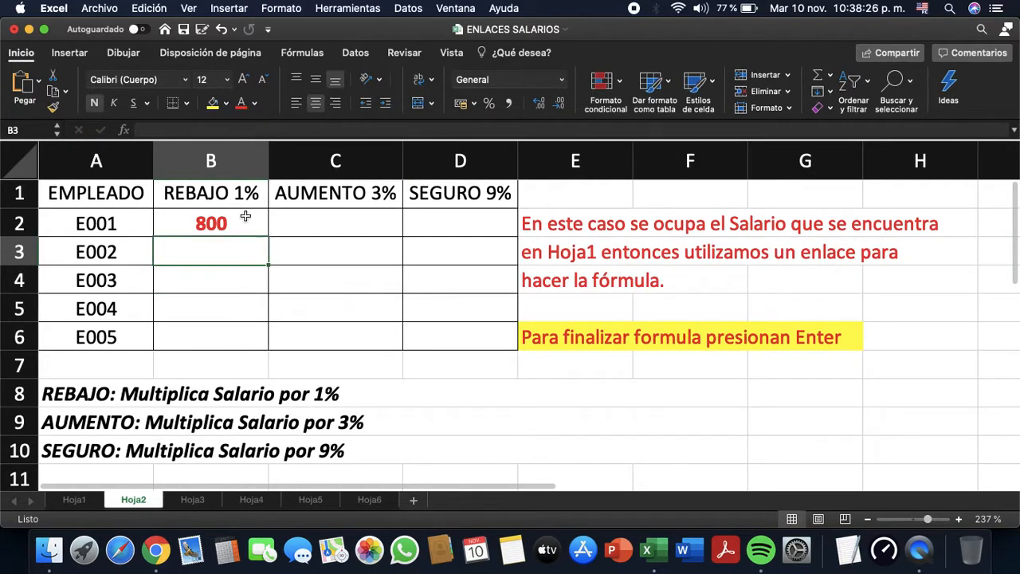
pyautogui.click(229, 229)
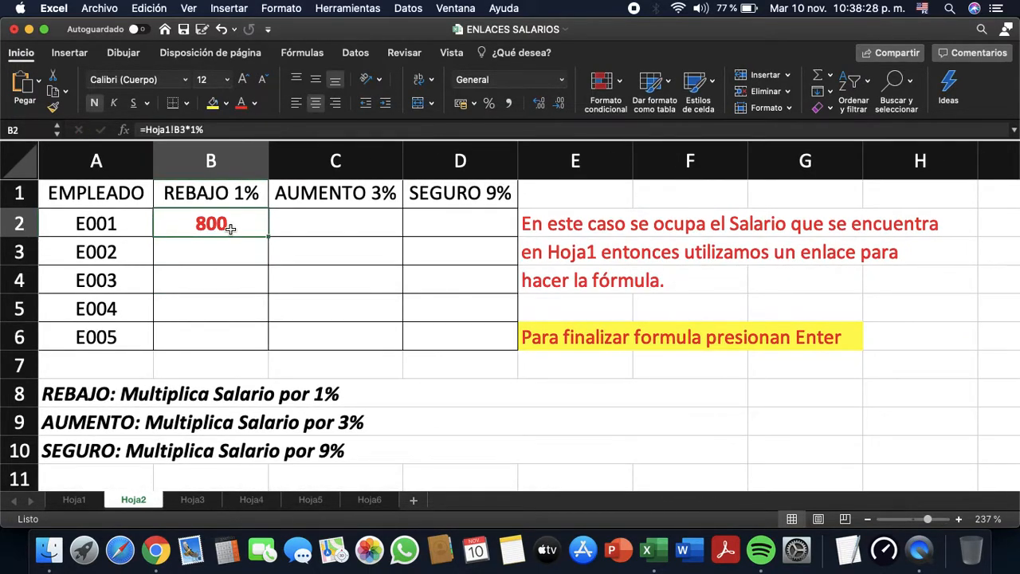
pyautogui.moveTo(268, 235); pyautogui.dragTo(261, 338)
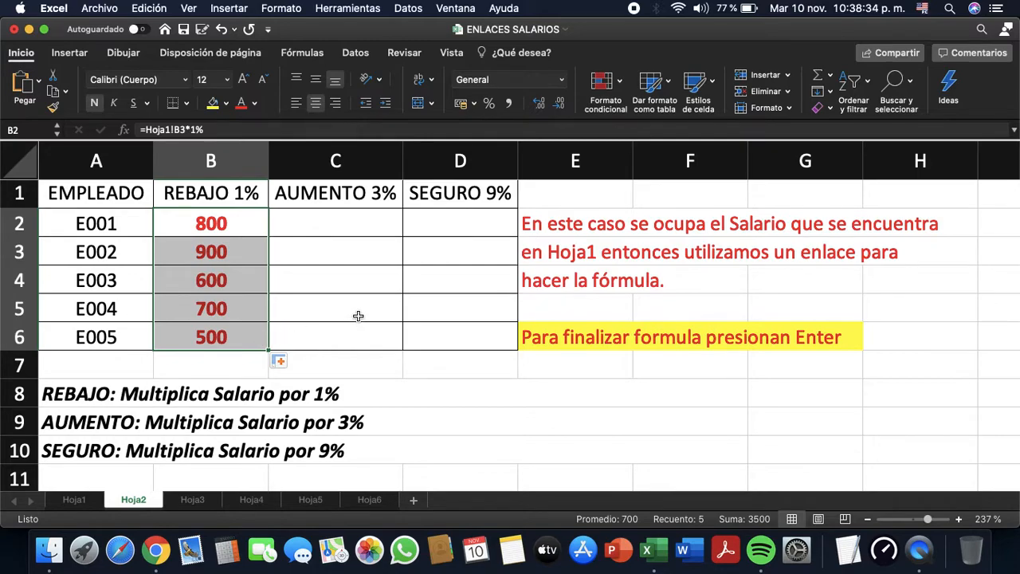
# - Enter =Hoja1!B3*3% in cell C2 under AUMENTO 3% on Hoja2 and fill it down through C6
pyautogui.click(341, 227)
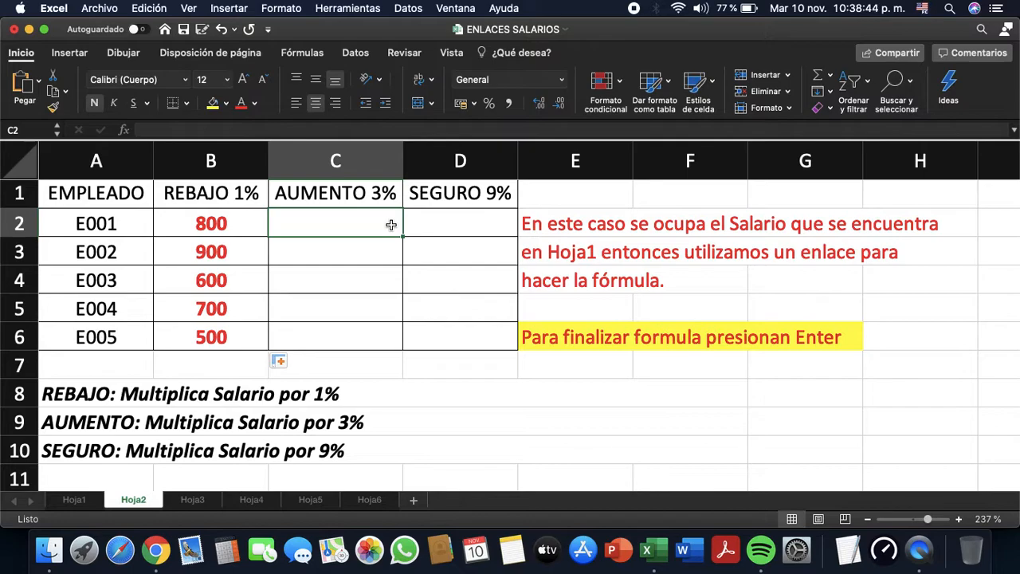
pyautogui.write('=')
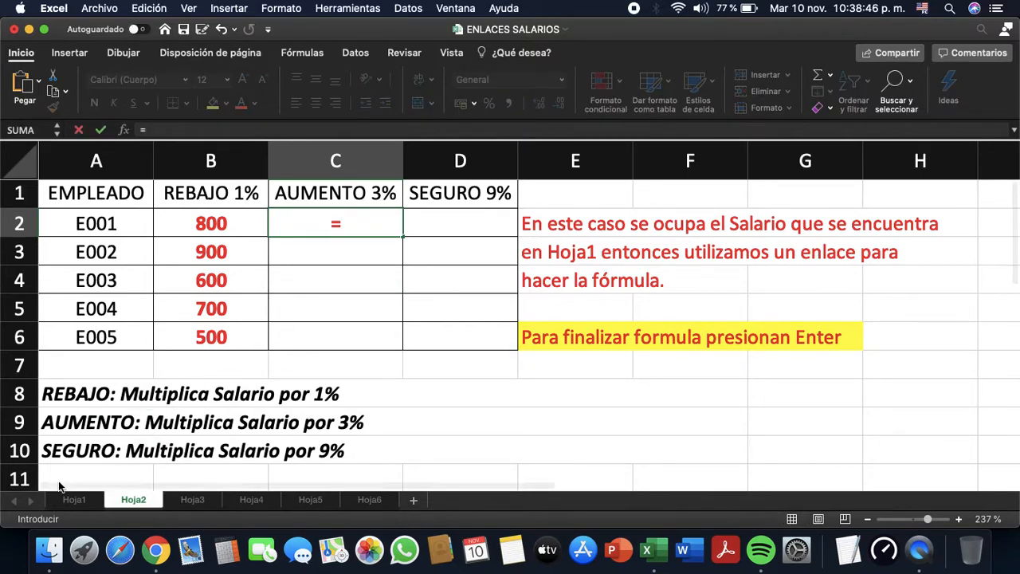
pyautogui.click(74, 500)
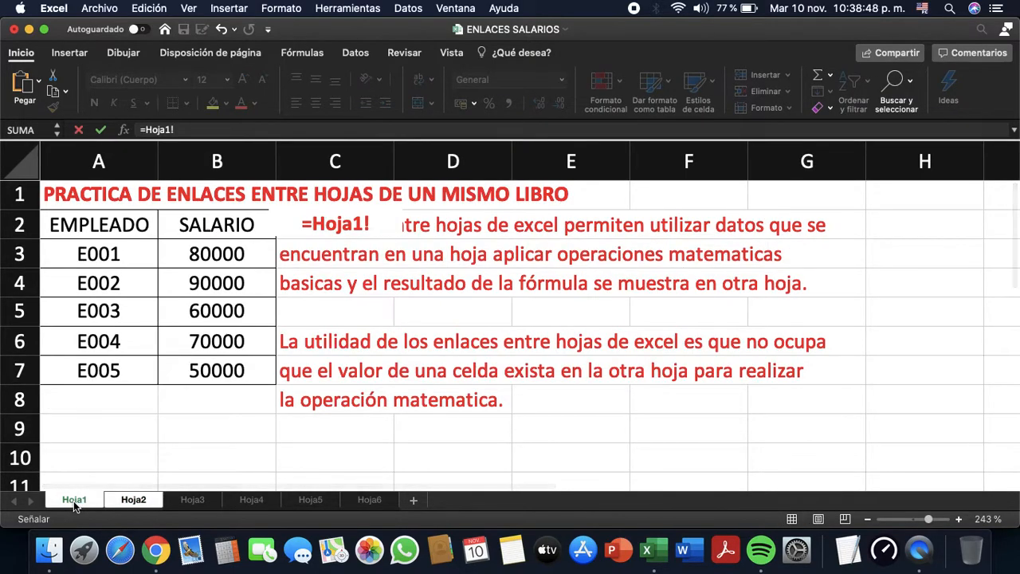
pyautogui.click(226, 253)
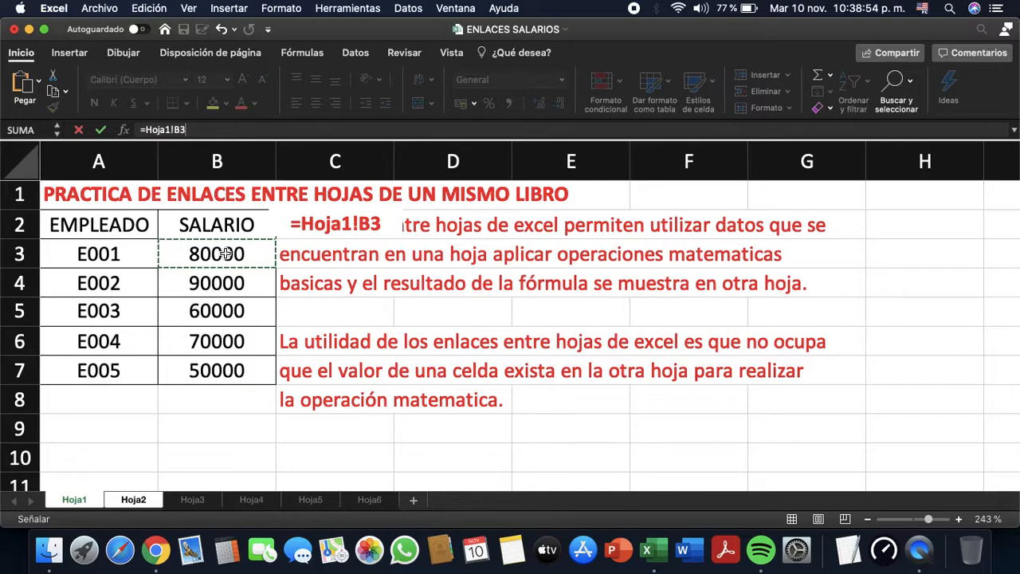
pyautogui.write('*3')
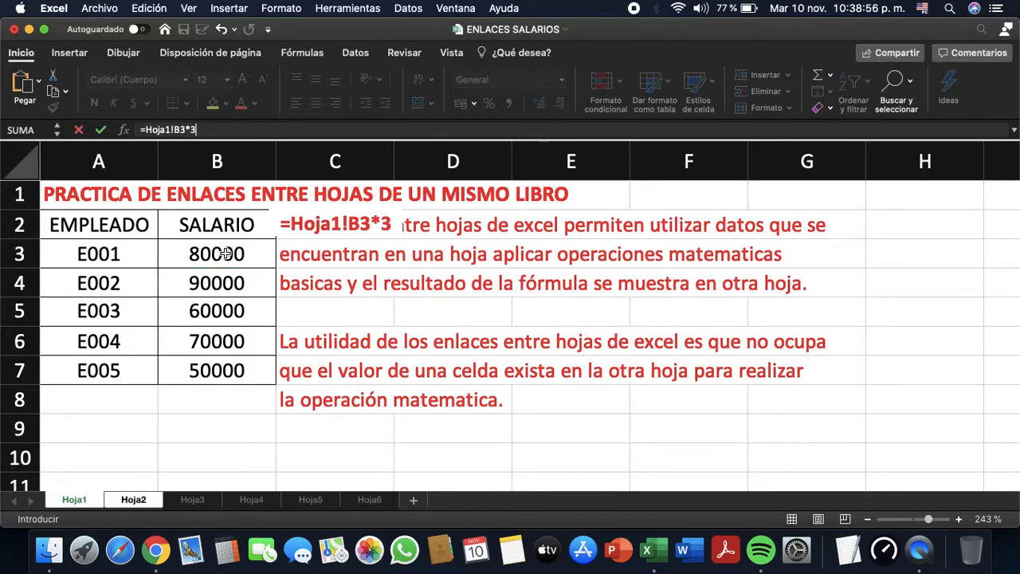
pyautogui.write('%')
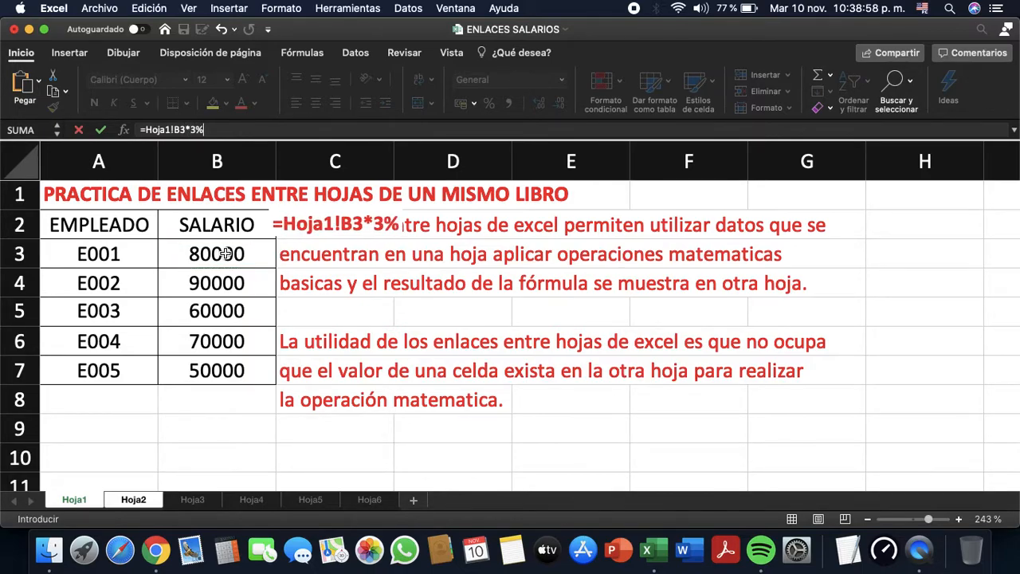
pyautogui.press('Return')
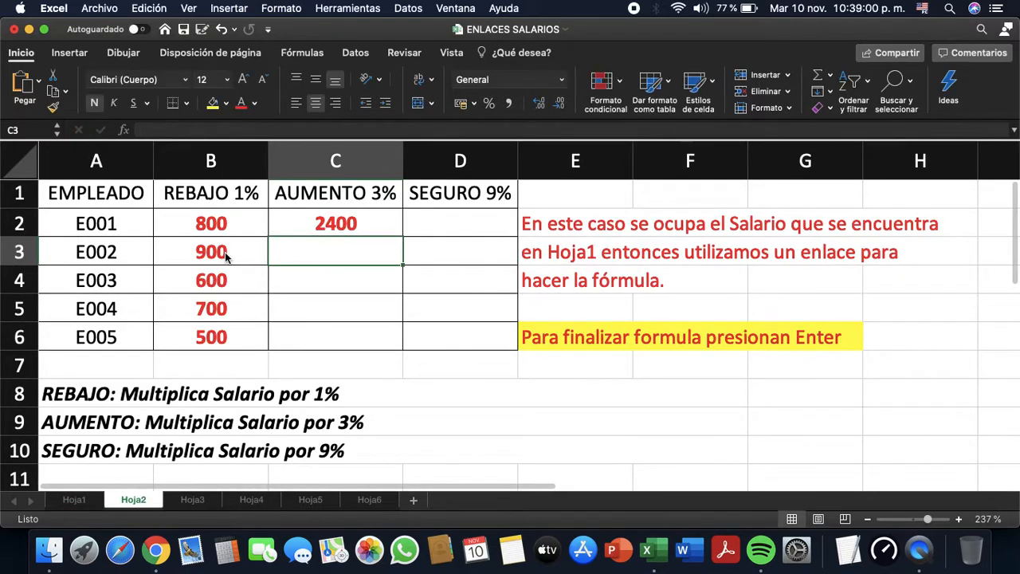
pyautogui.click(374, 226)
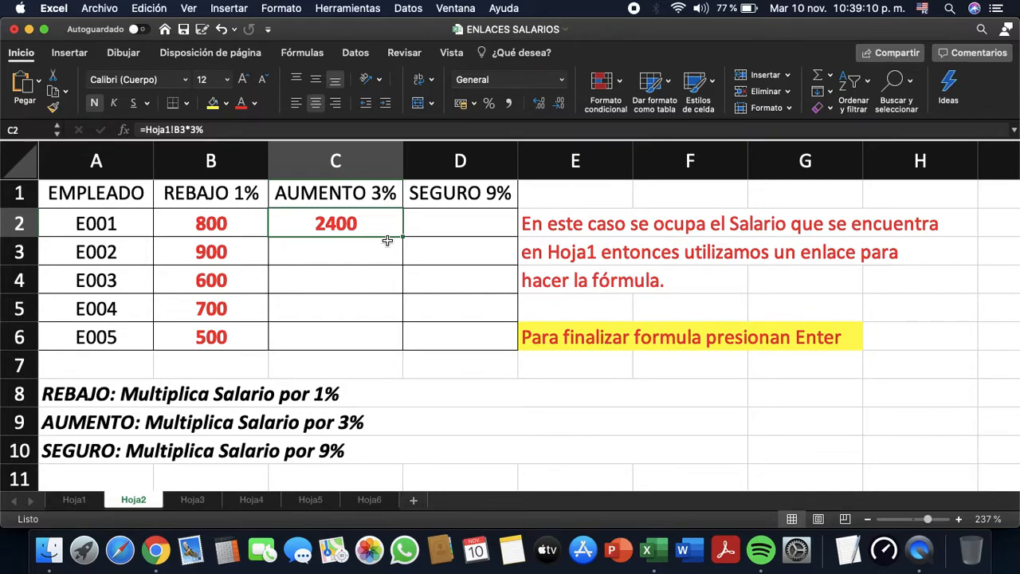
pyautogui.moveTo(402, 237); pyautogui.dragTo(389, 344)
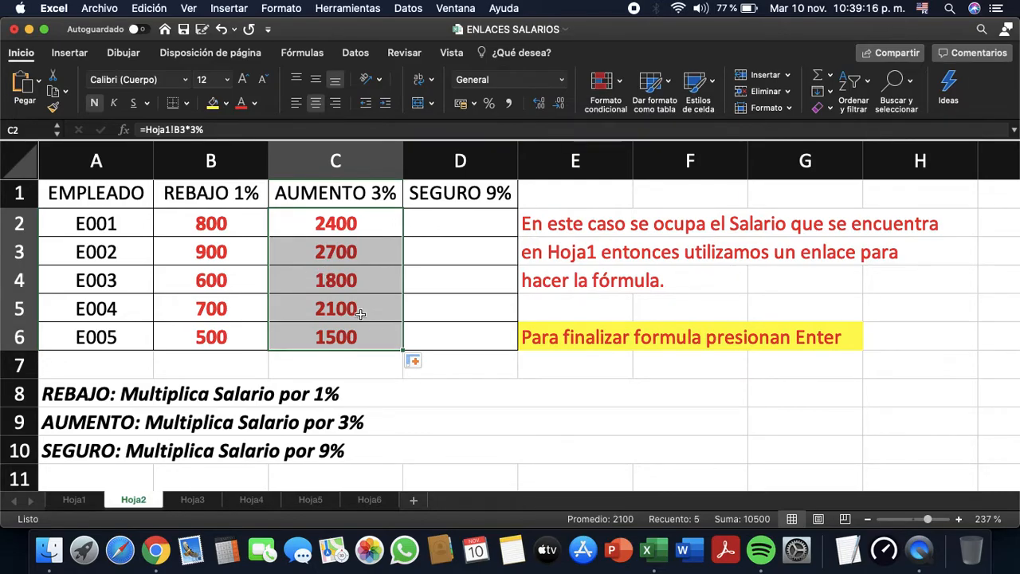
# - Compare the linked formulas in cells B2 and C2 of Hoja2 for employee E001's REBAJO and AUMENTO
pyautogui.click(349, 229)
pyautogui.scroll(5, 349, 229)
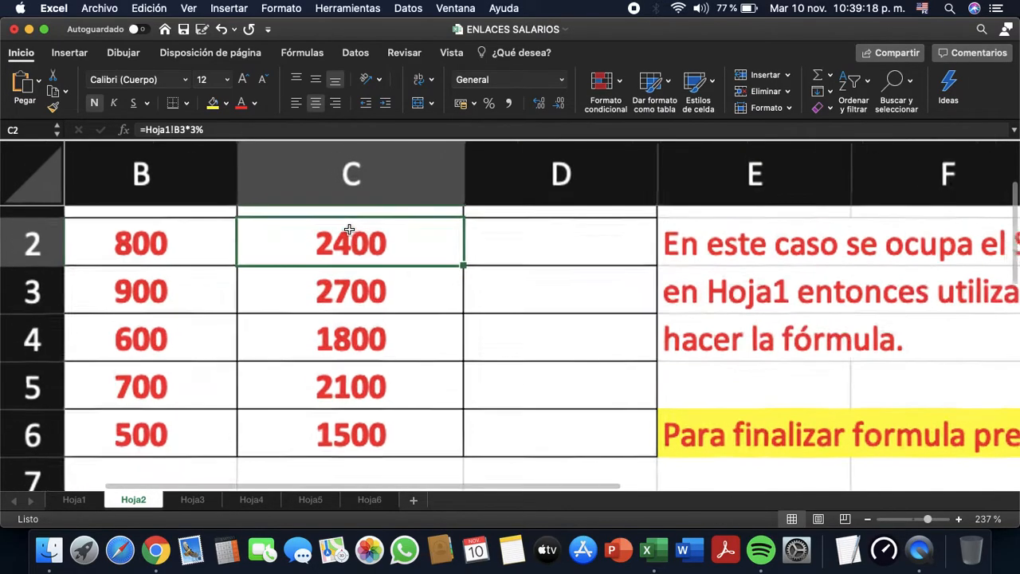
pyautogui.scroll(5, 348, 230)
pyautogui.doubleClick(380, 264)
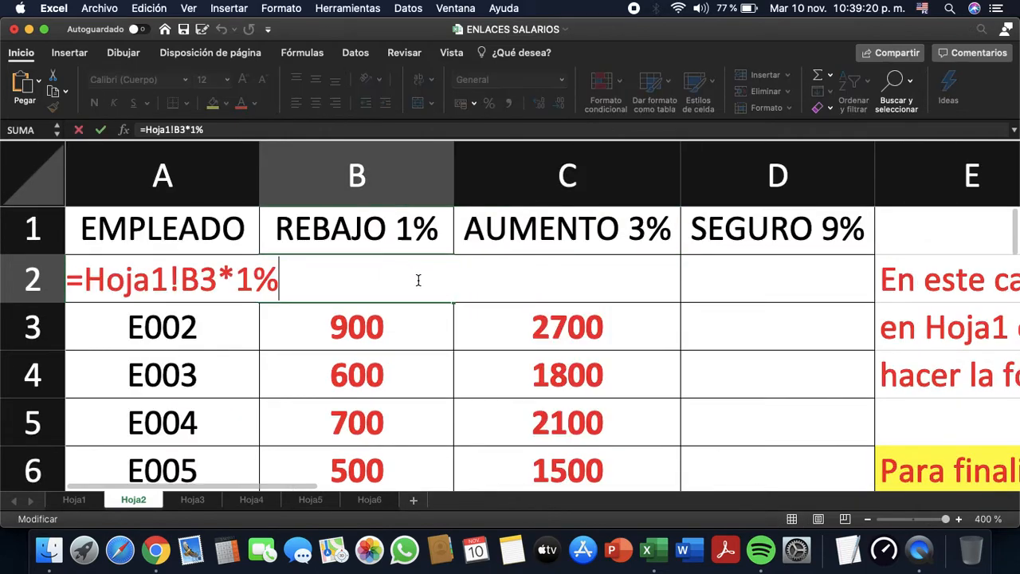
pyautogui.press('Escape')
pyautogui.doubleClick(533, 296)
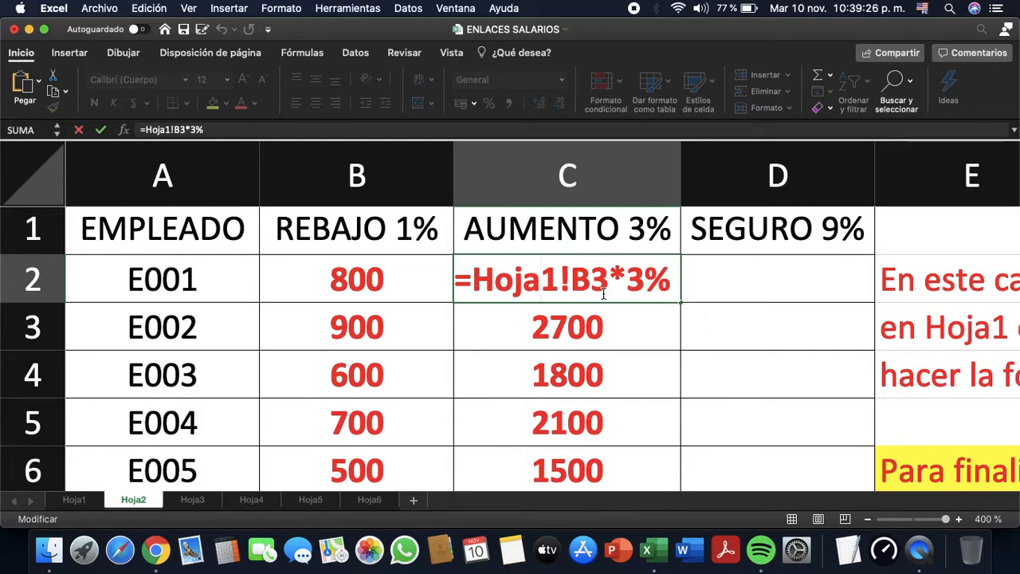
pyautogui.press('Return')
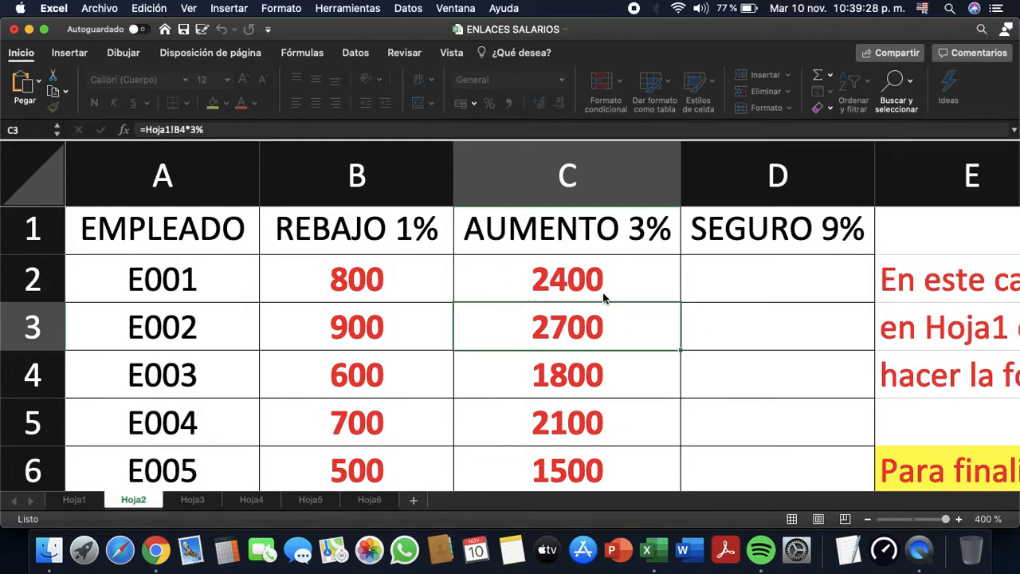
# - Calculate E001's SEGURO 9% in cell D2 of Hoja2 with the linked formula =Hoja1!B3*9%
pyautogui.scroll(-5, 603, 291)
pyautogui.click(497, 223)
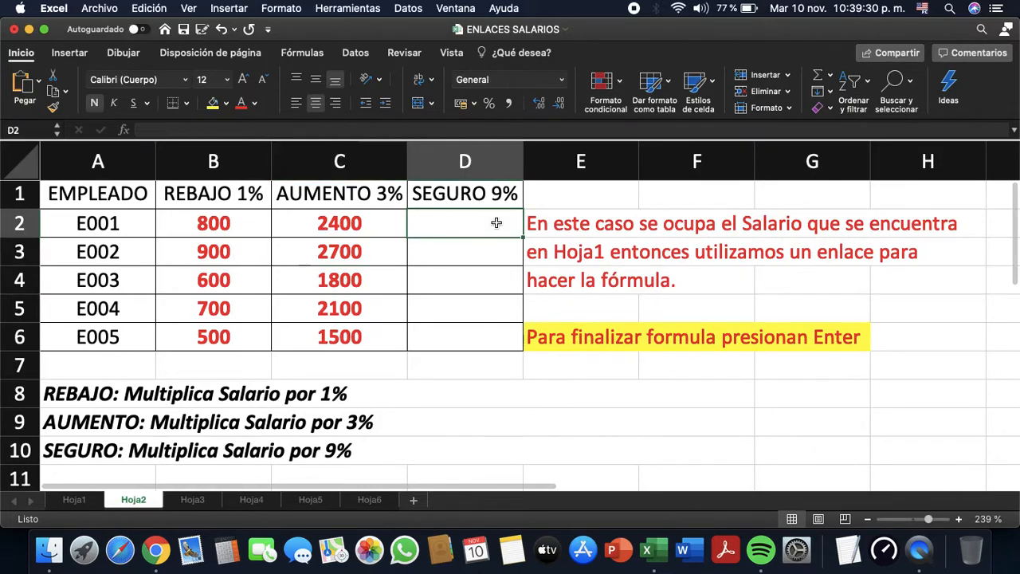
pyautogui.write('=')
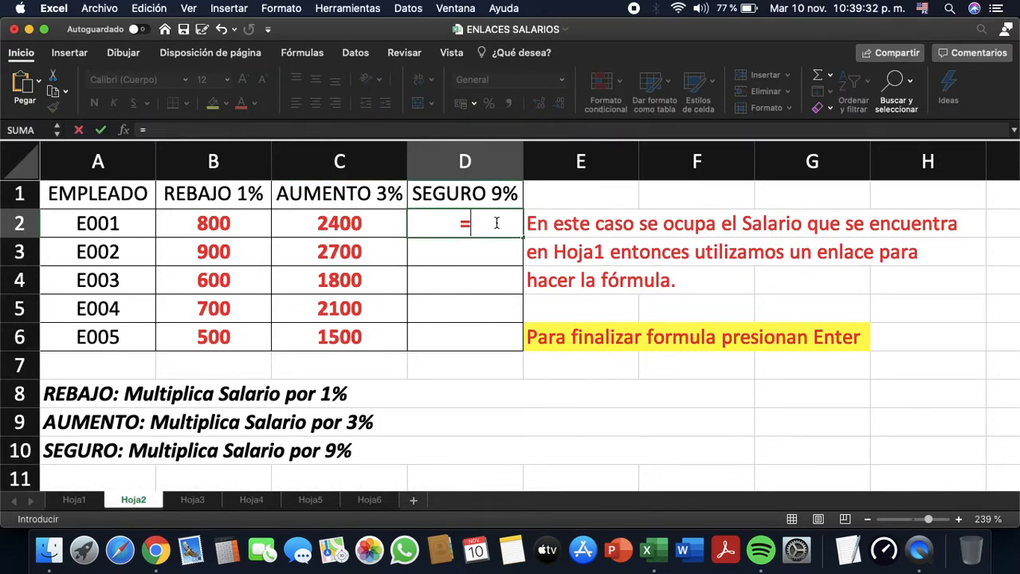
pyautogui.click(72, 500)
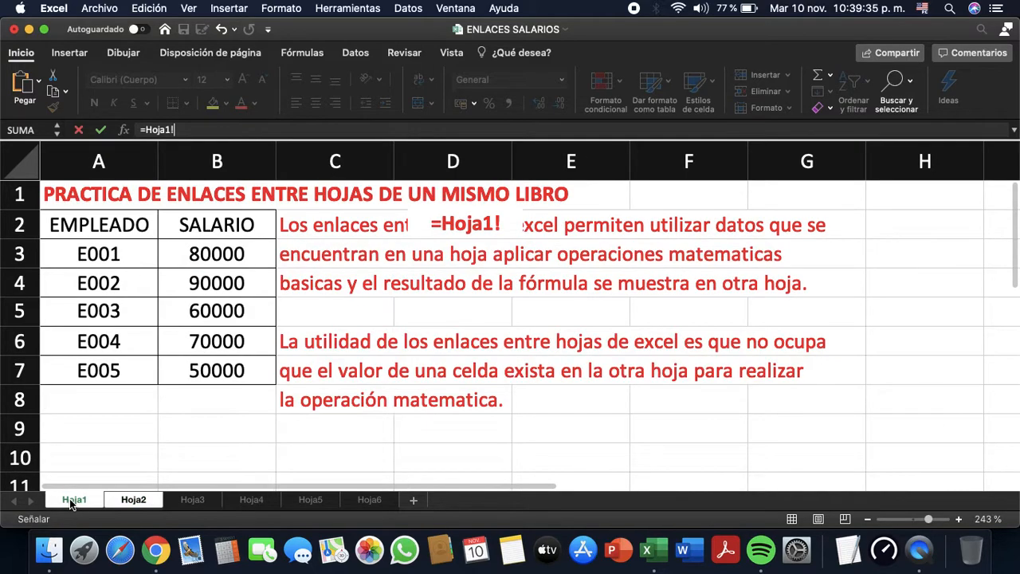
pyautogui.click(255, 259)
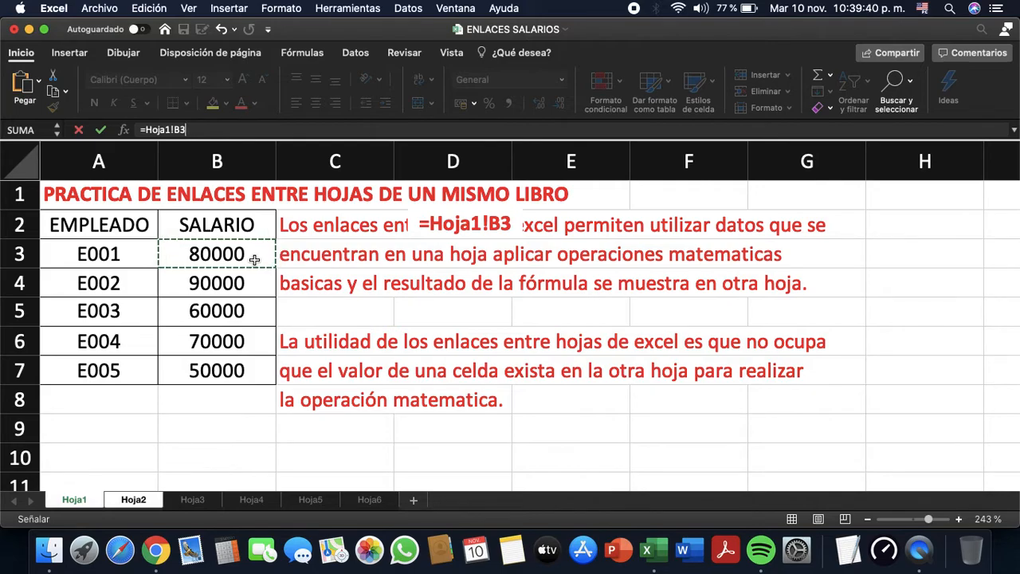
pyautogui.write('*')
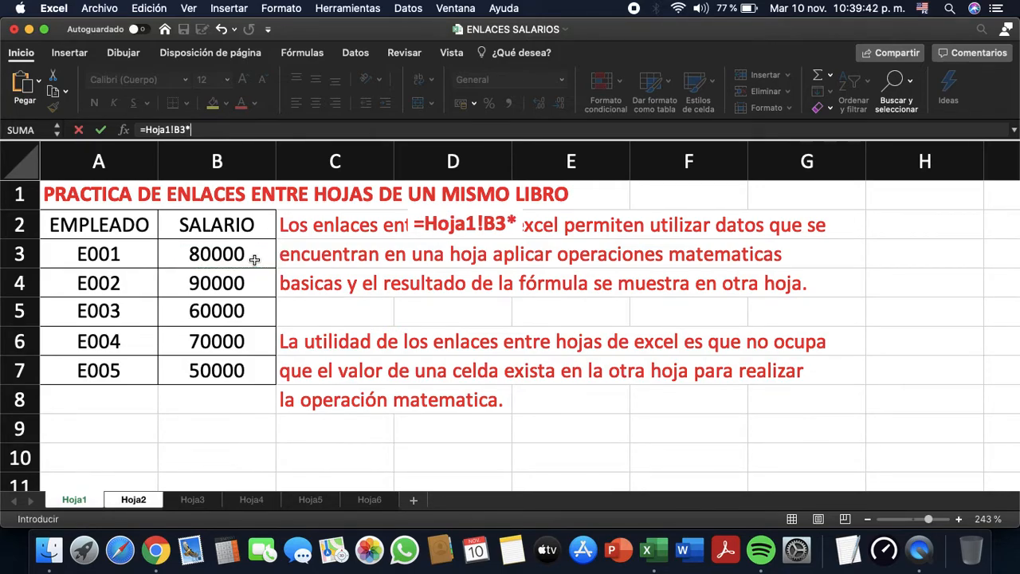
pyautogui.write('9')
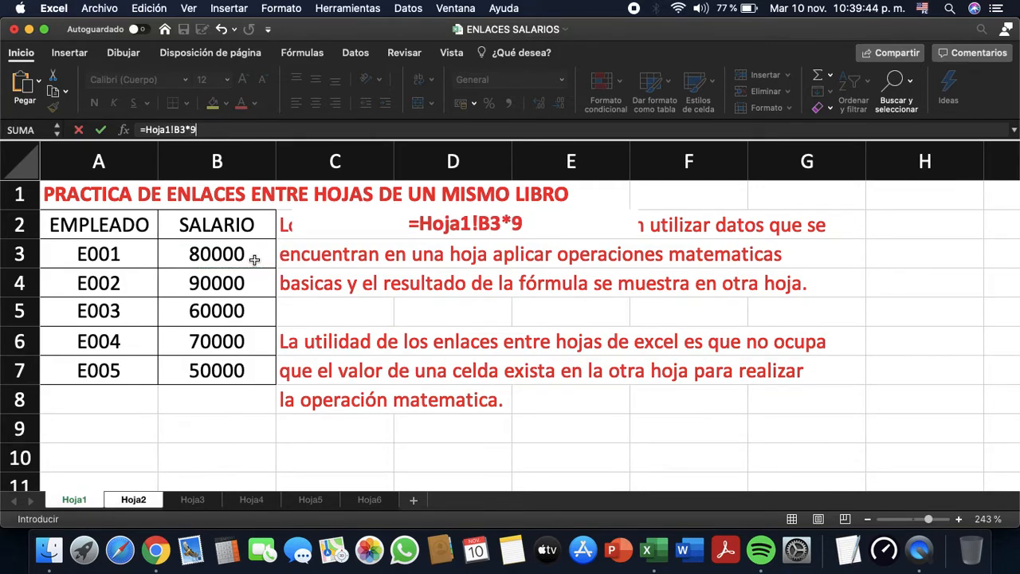
pyautogui.write('%')
pyautogui.press('Return')
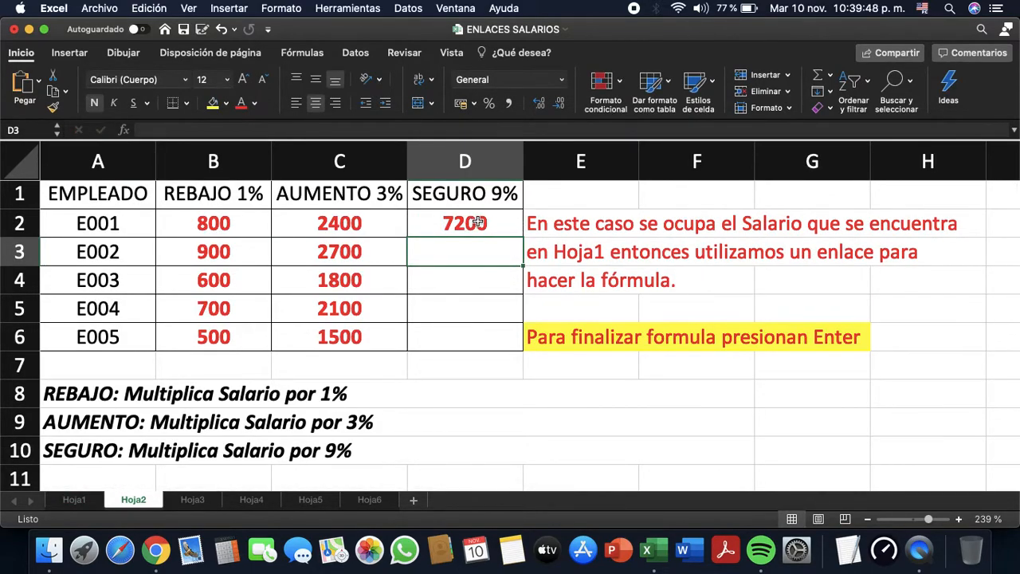
# - Review the linked SEGURO formula in D2 of Hoja2 and fill it down through D6
pyautogui.scroll(5, 478, 223)
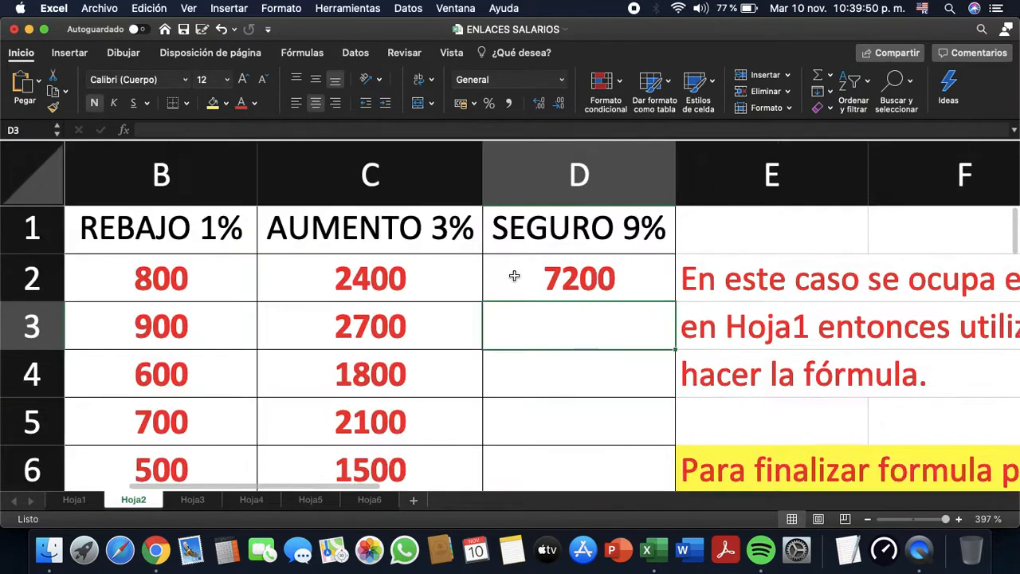
pyautogui.doubleClick(558, 279)
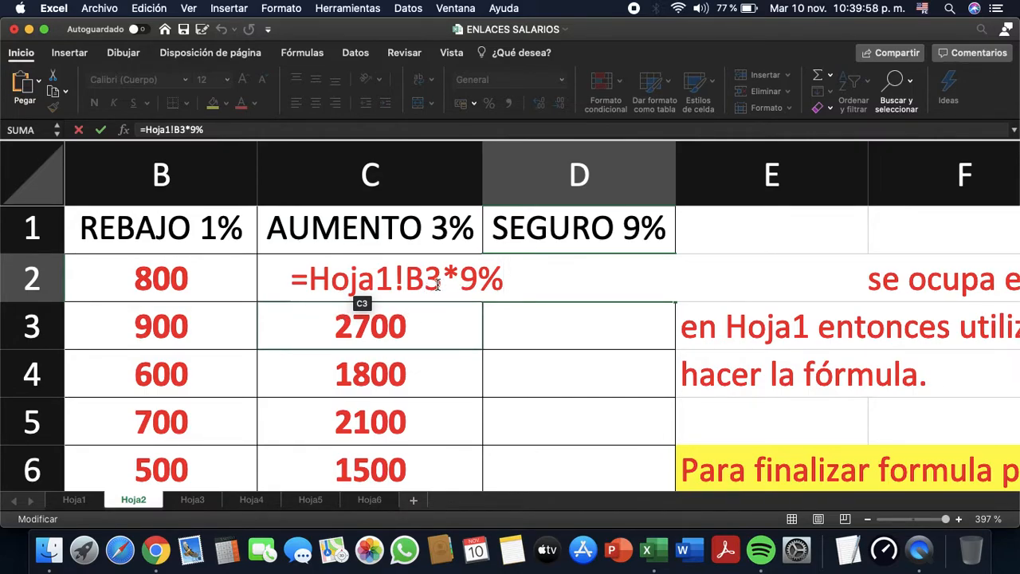
pyautogui.press('Return')
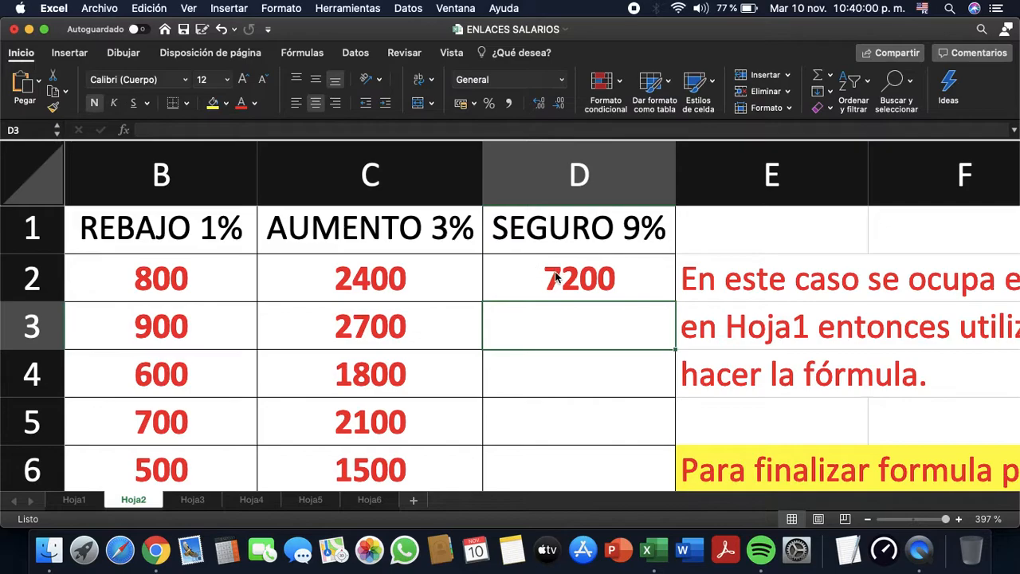
pyautogui.scroll(-5, 550, 271)
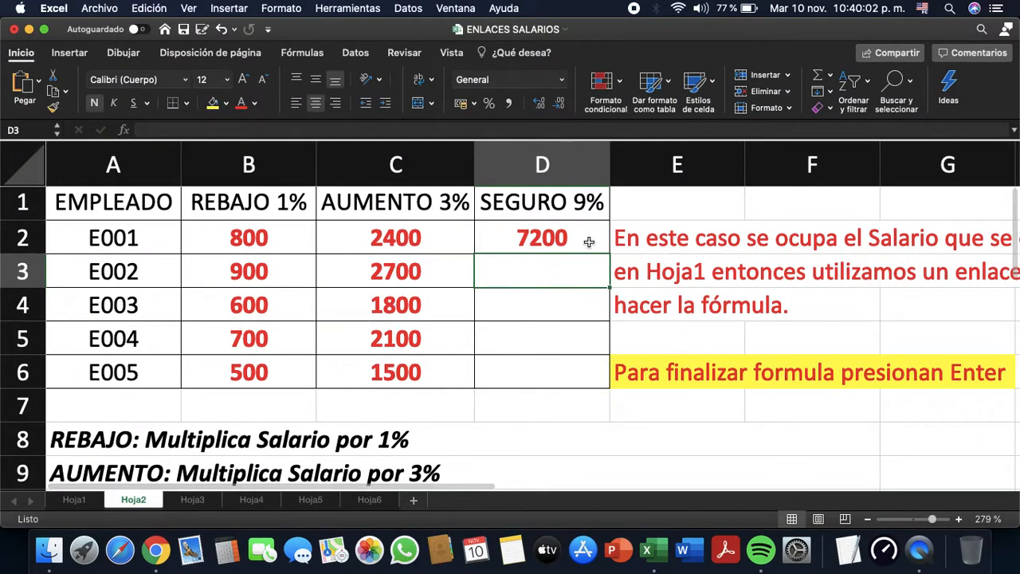
pyautogui.click(591, 242)
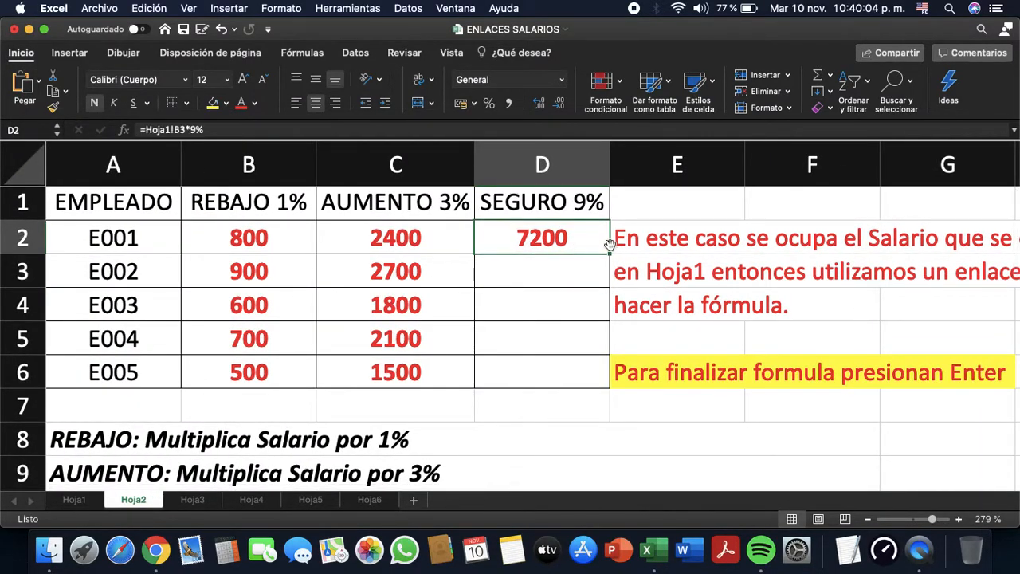
pyautogui.moveTo(609, 253); pyautogui.dragTo(591, 374)
pyautogui.click(448, 327)
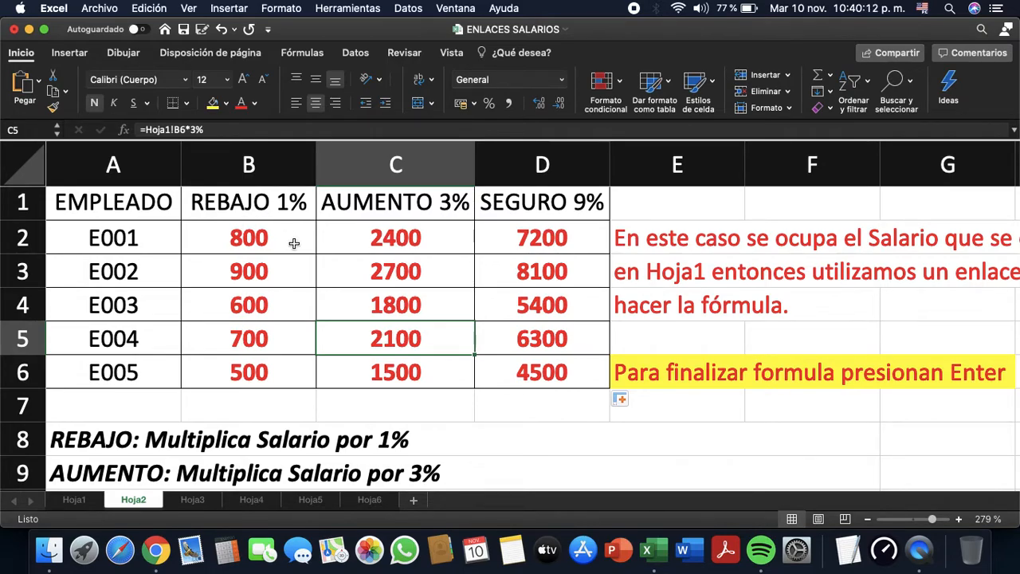
# - Examine the SALARIO NETO instructions and definition on Hoja3, checking Hoja1 and Hoja4 for the related data
pyautogui.click(194, 499)
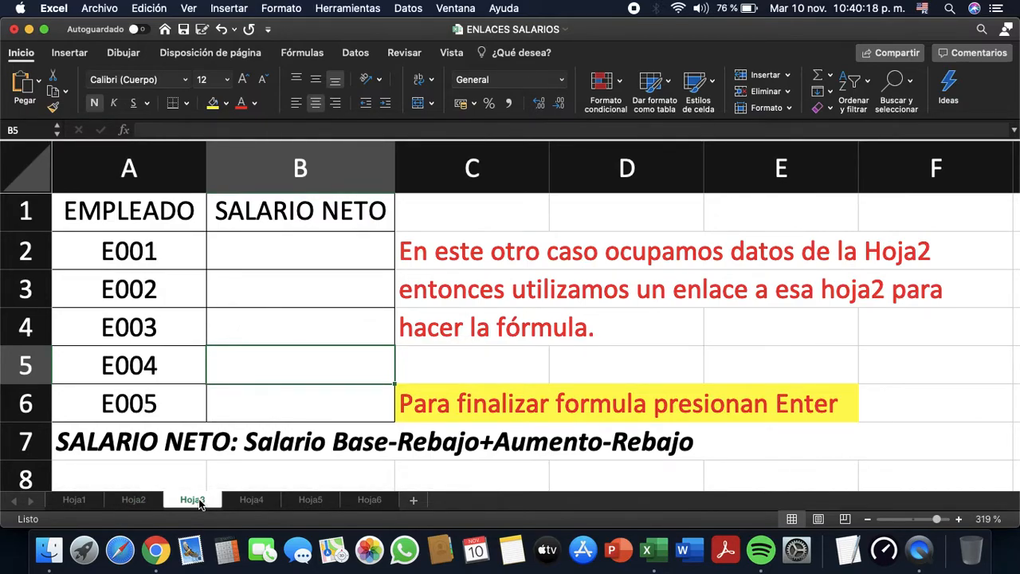
pyautogui.click(333, 260)
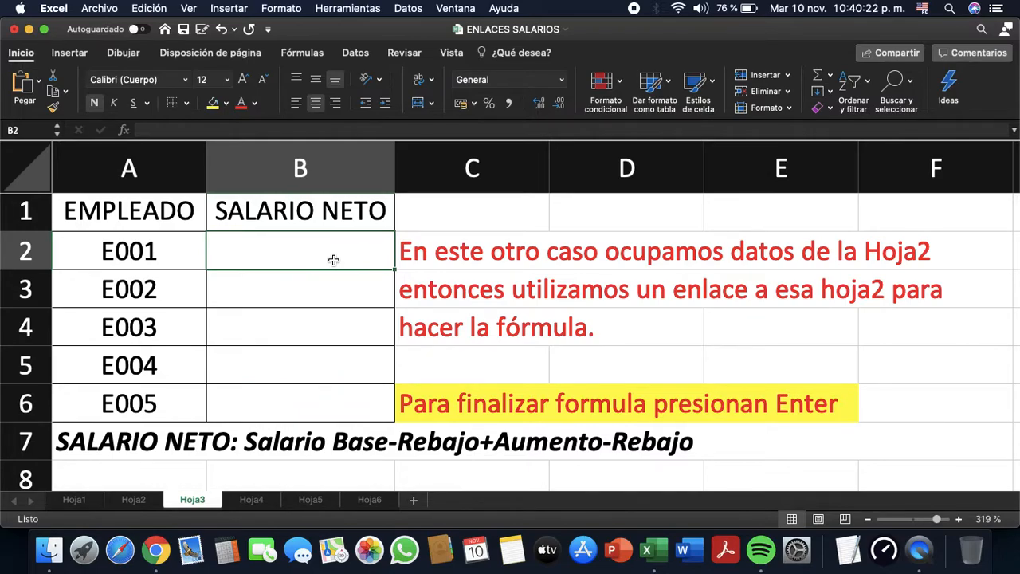
pyautogui.click(524, 256)
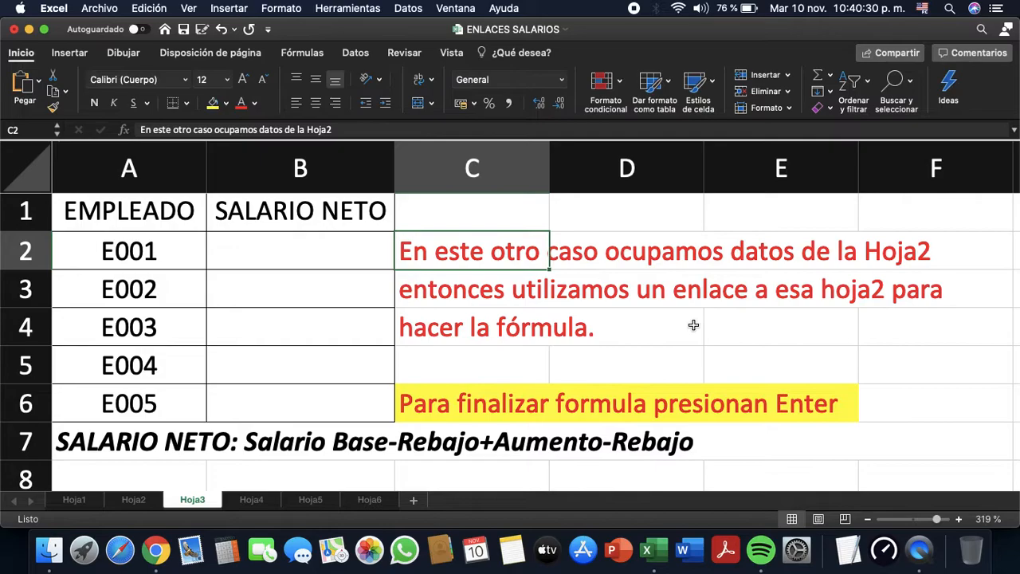
pyautogui.click(580, 327)
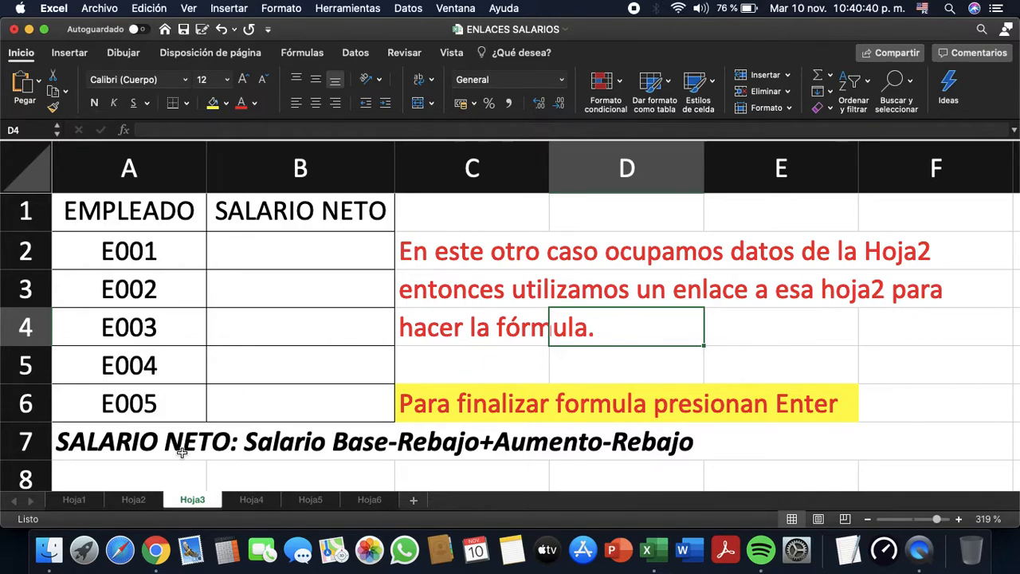
pyautogui.click(159, 439)
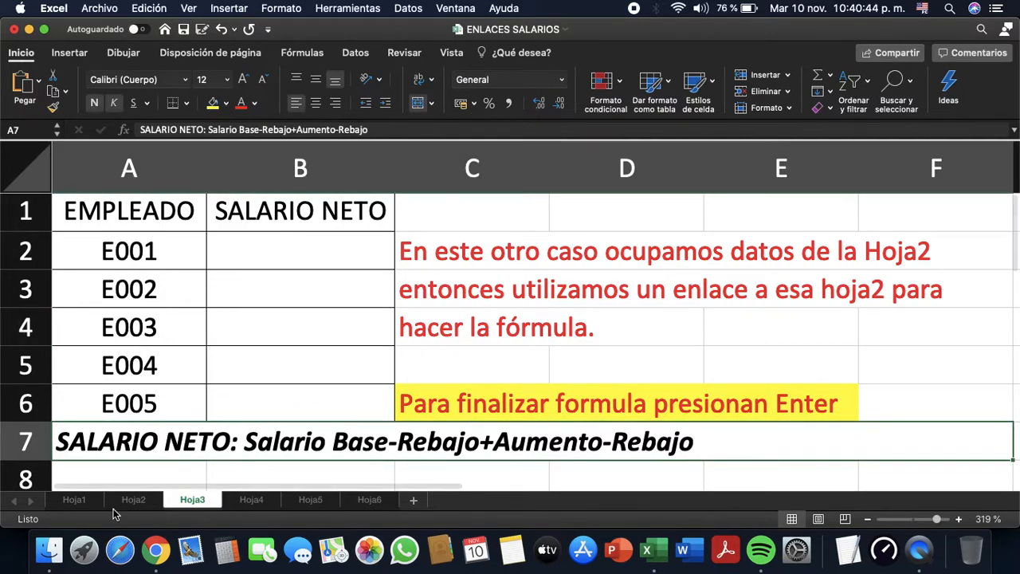
pyautogui.click(88, 502)
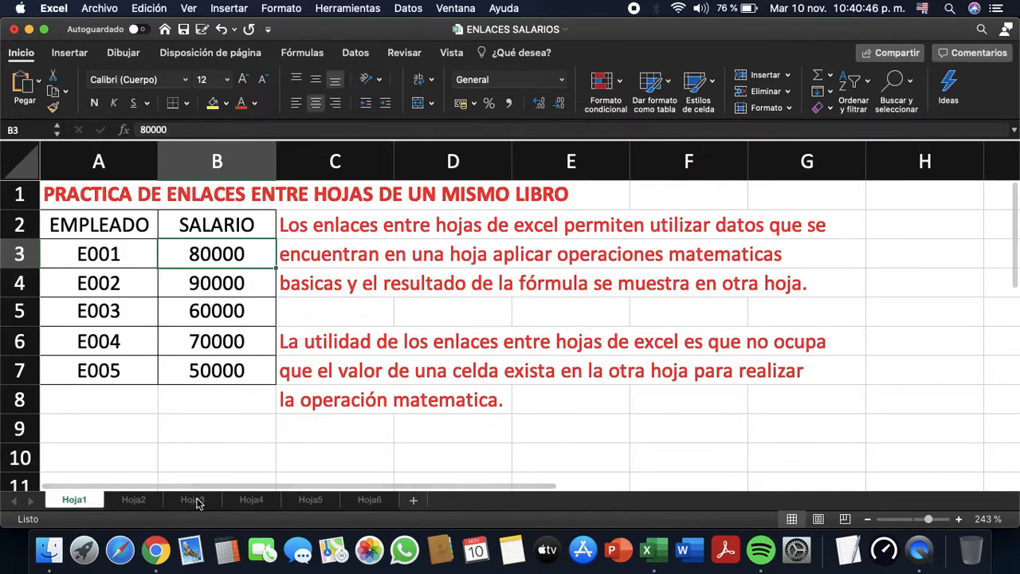
pyautogui.click(250, 501)
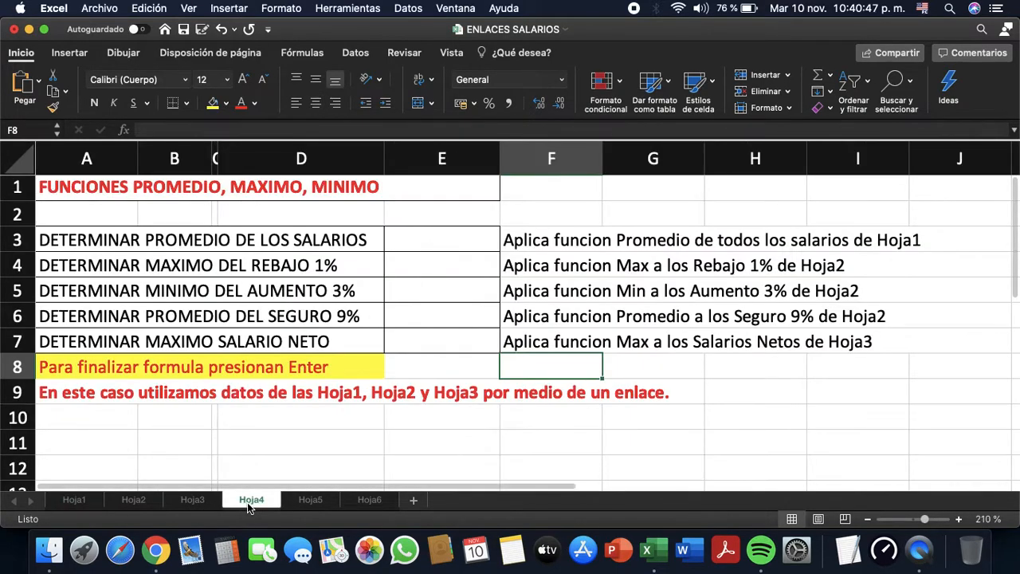
pyautogui.click(193, 502)
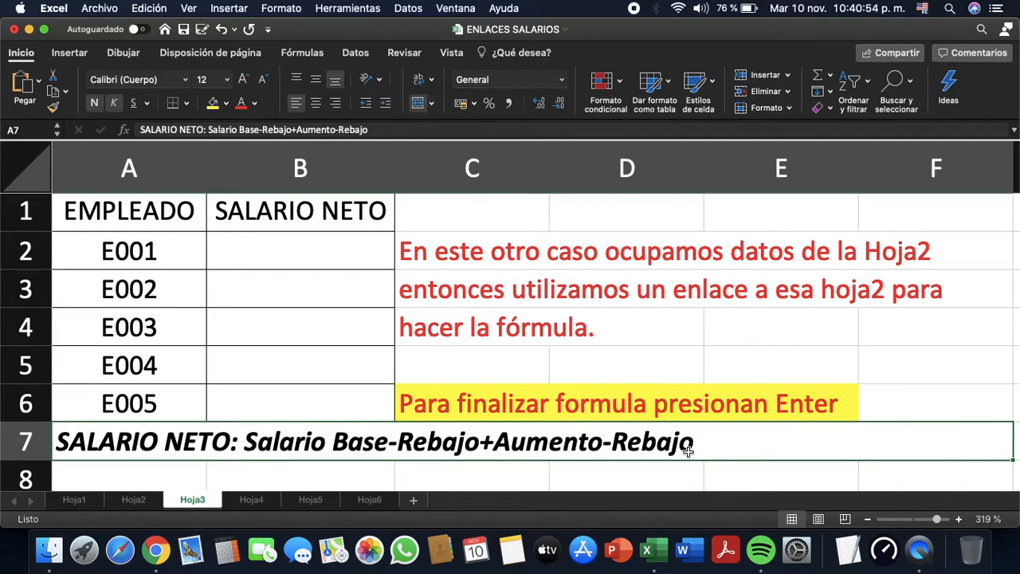
# - Calculate E001's SALARIO NETO in cell B2 of Hoja3 with the linked formula =Hoja1!B3-Hoja2!B2+Hoja2!C2-Hoja2!D2
pyautogui.click(374, 247)
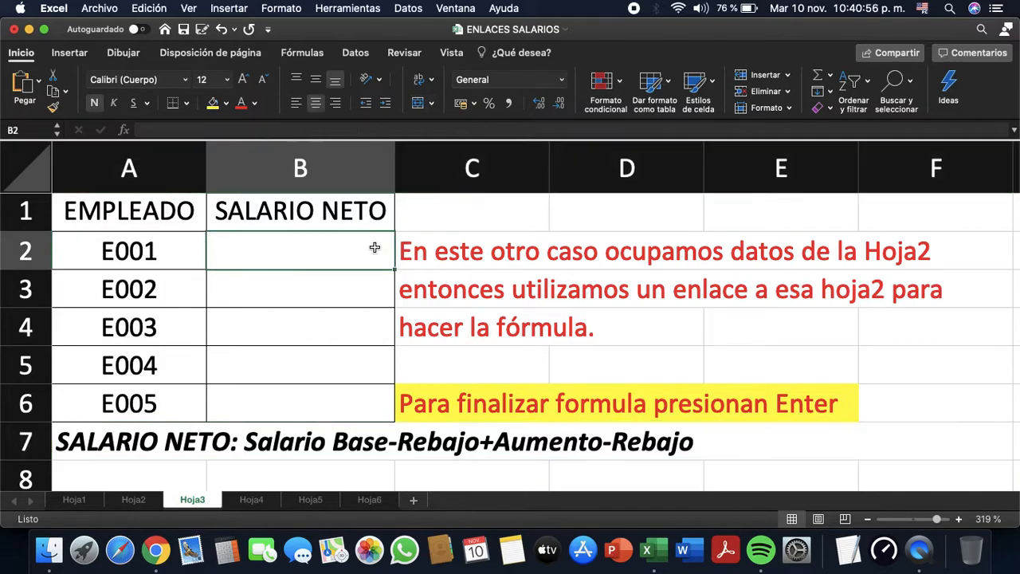
pyautogui.write('=')
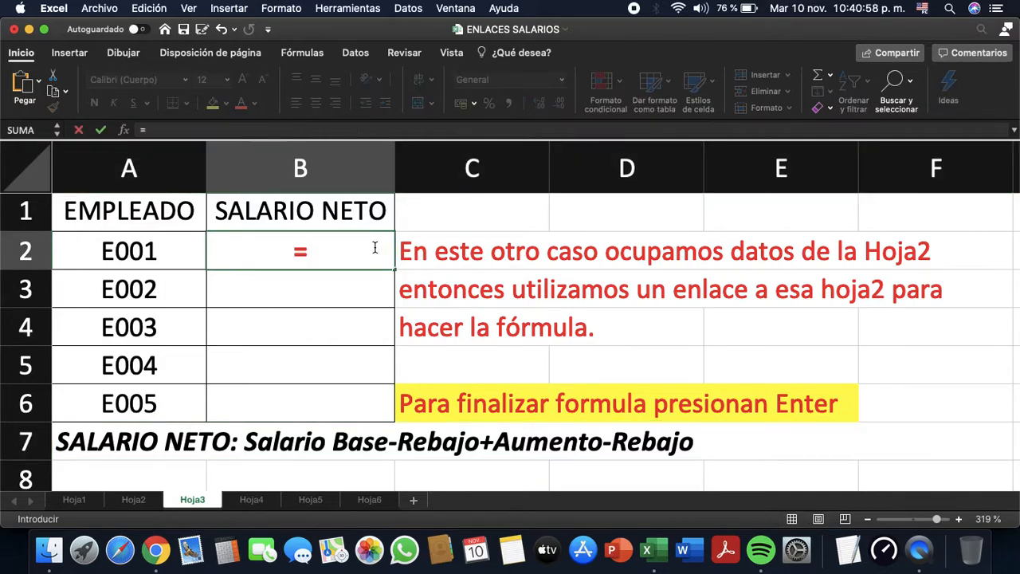
pyautogui.click(83, 498)
pyautogui.click(193, 254)
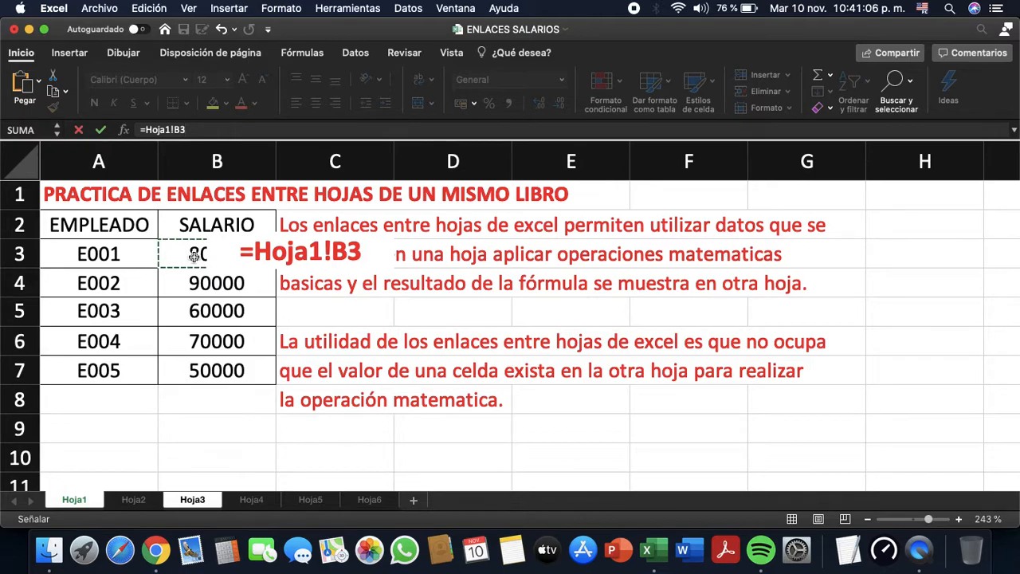
pyautogui.write('-')
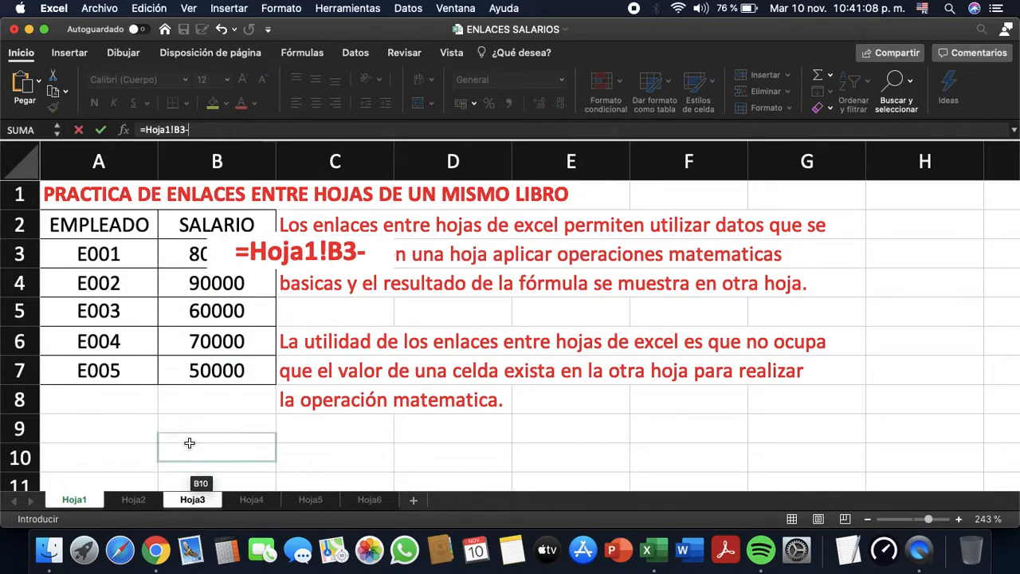
pyautogui.click(241, 501)
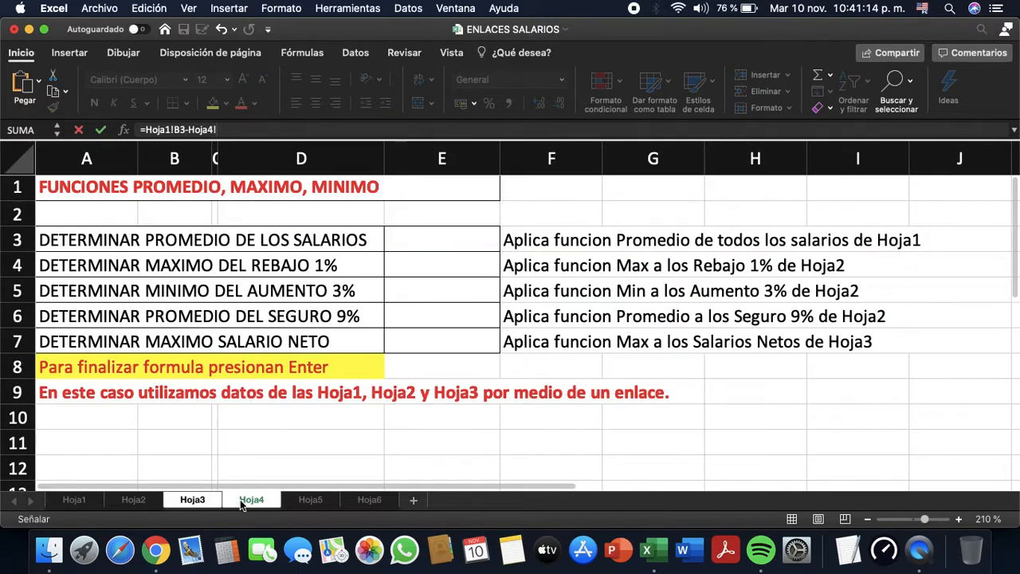
pyautogui.click(191, 501)
pyautogui.click(141, 503)
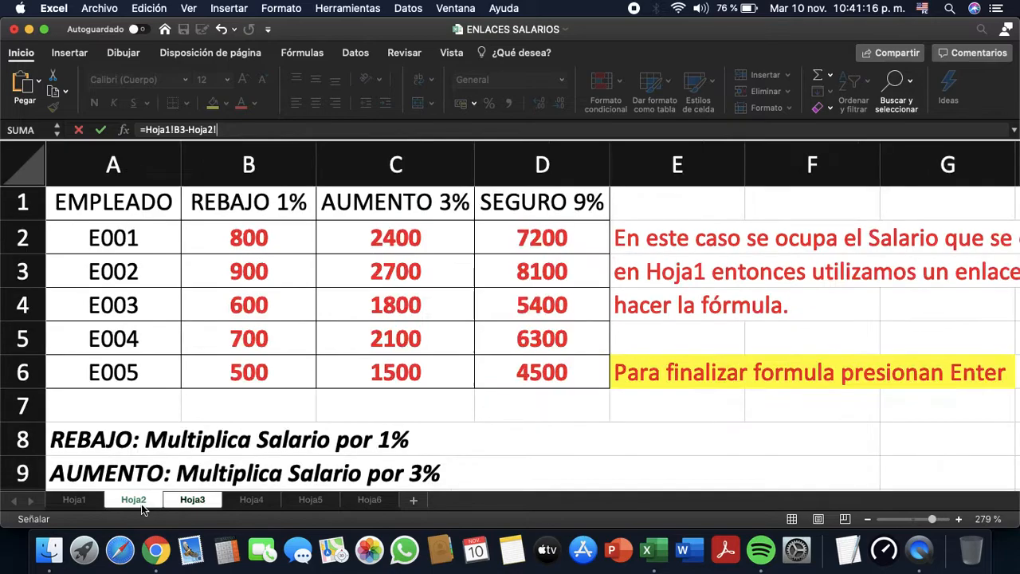
pyautogui.click(276, 238)
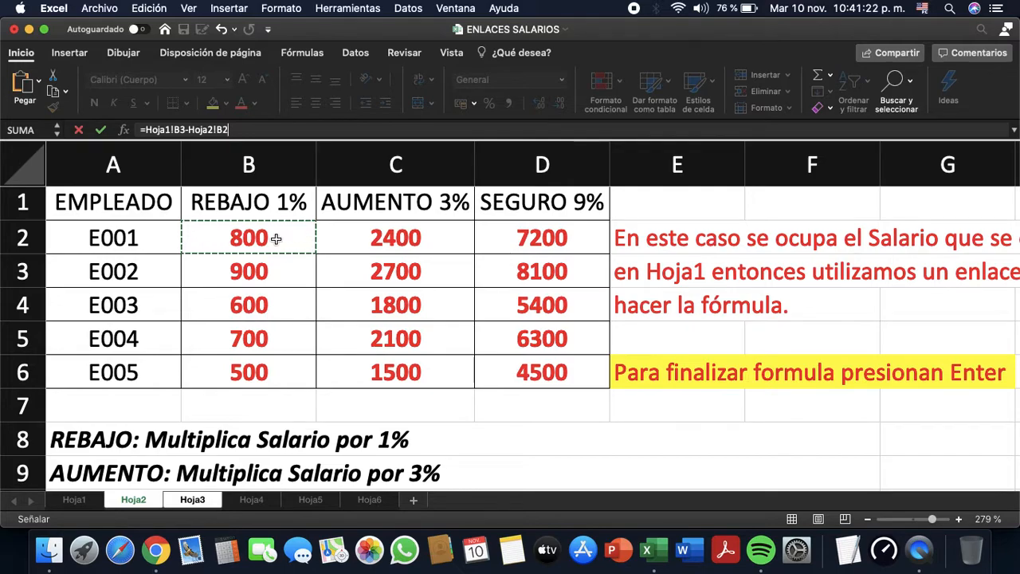
pyautogui.write('+')
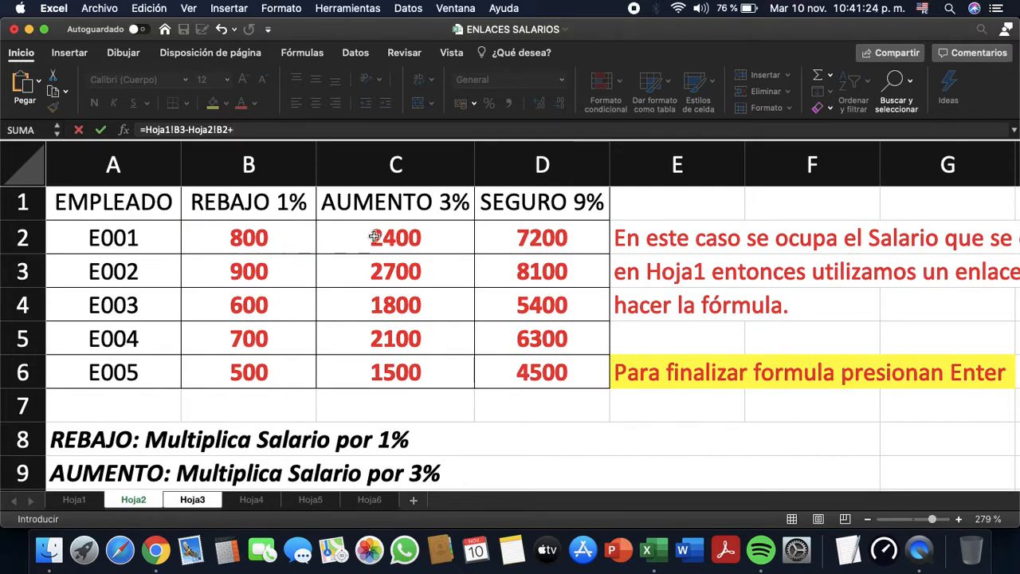
pyautogui.click(421, 238)
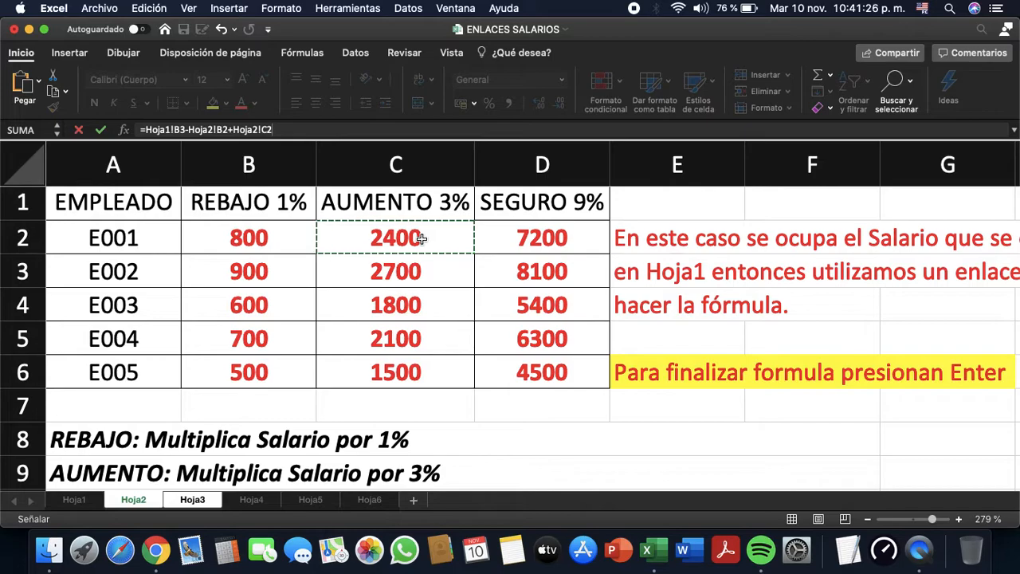
pyautogui.write('-')
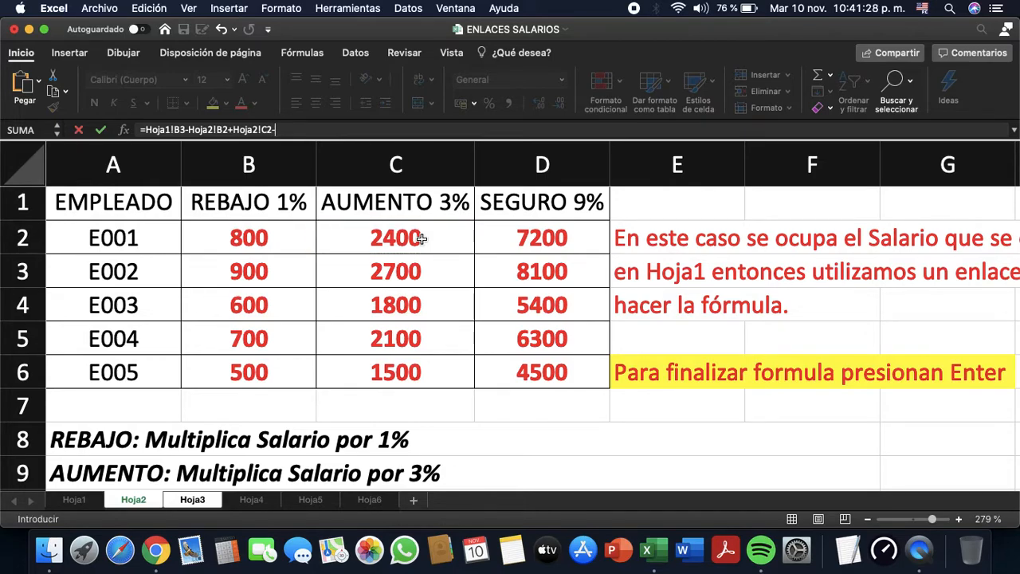
pyautogui.click(560, 239)
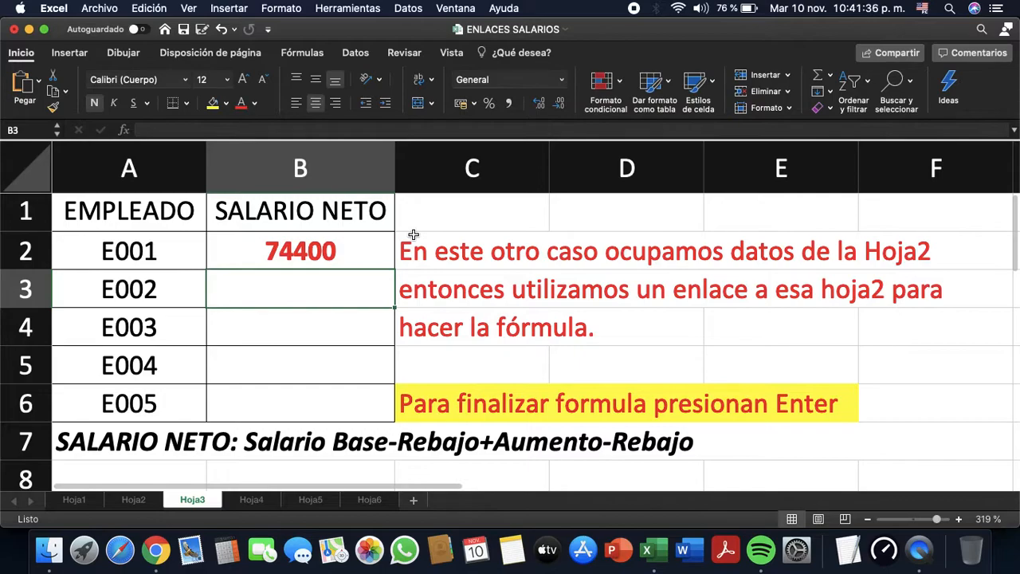
# - Review the linked SALARIO NETO formula in B2 of Hoja3 against the base salary on Hoja1
pyautogui.click(325, 254)
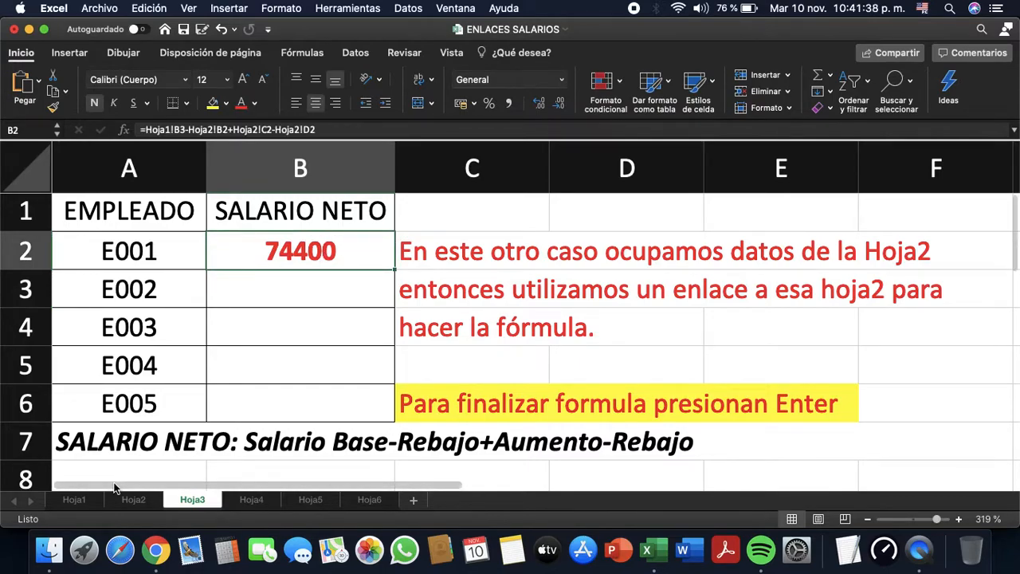
pyautogui.click(91, 504)
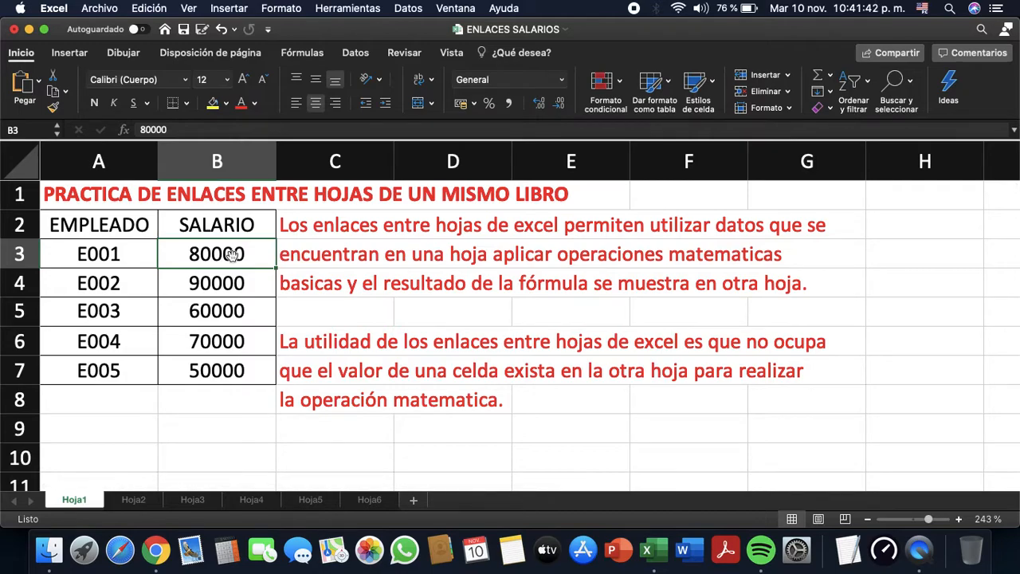
pyautogui.click(273, 499)
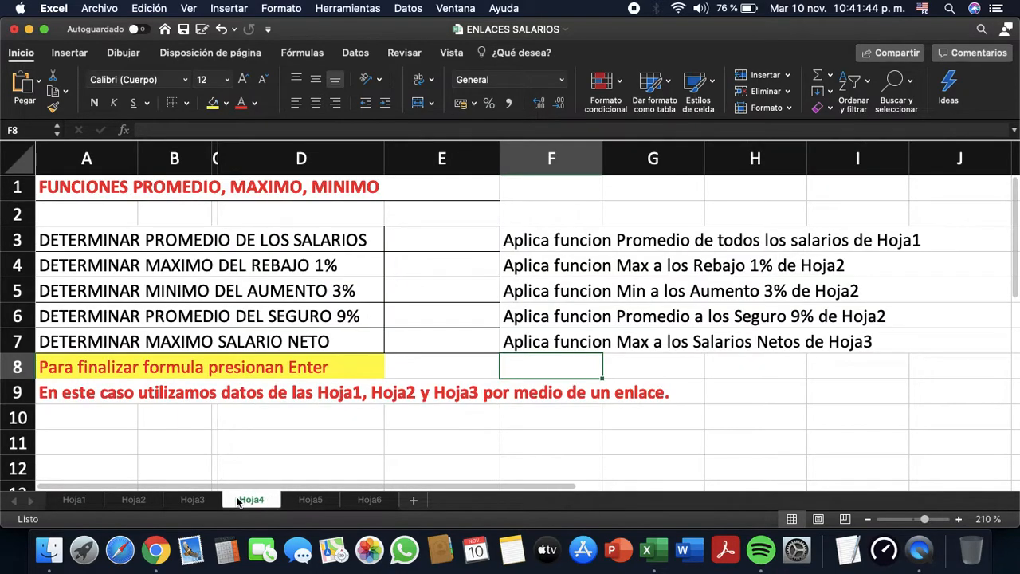
pyautogui.click(212, 499)
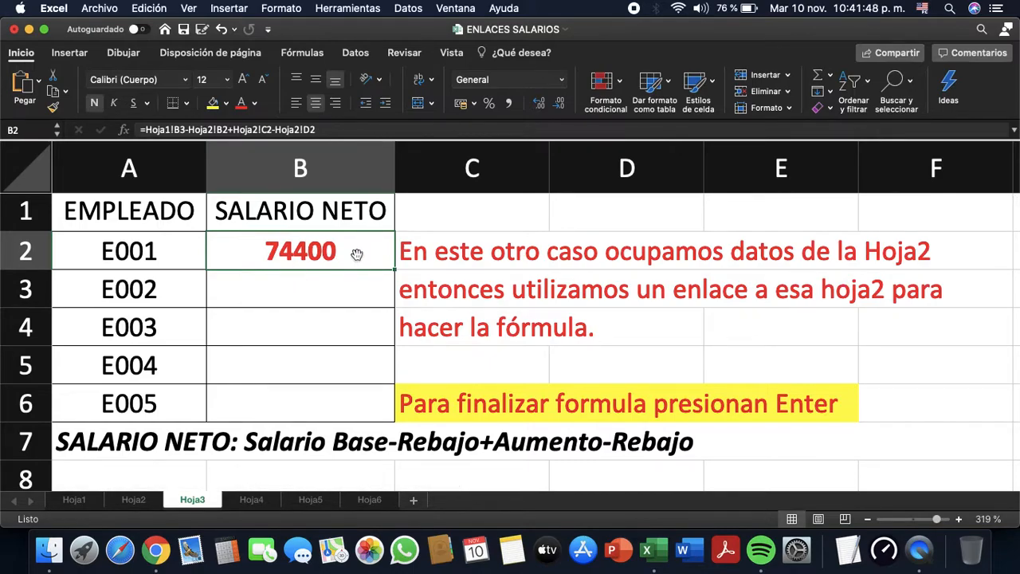
pyautogui.scroll(3, 356, 253)
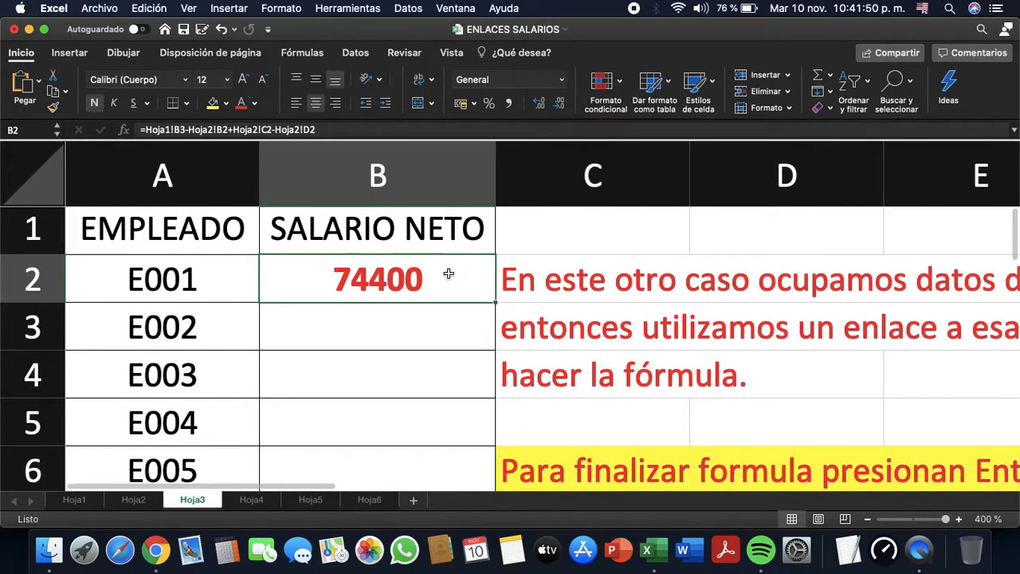
pyautogui.doubleClick(449, 273)
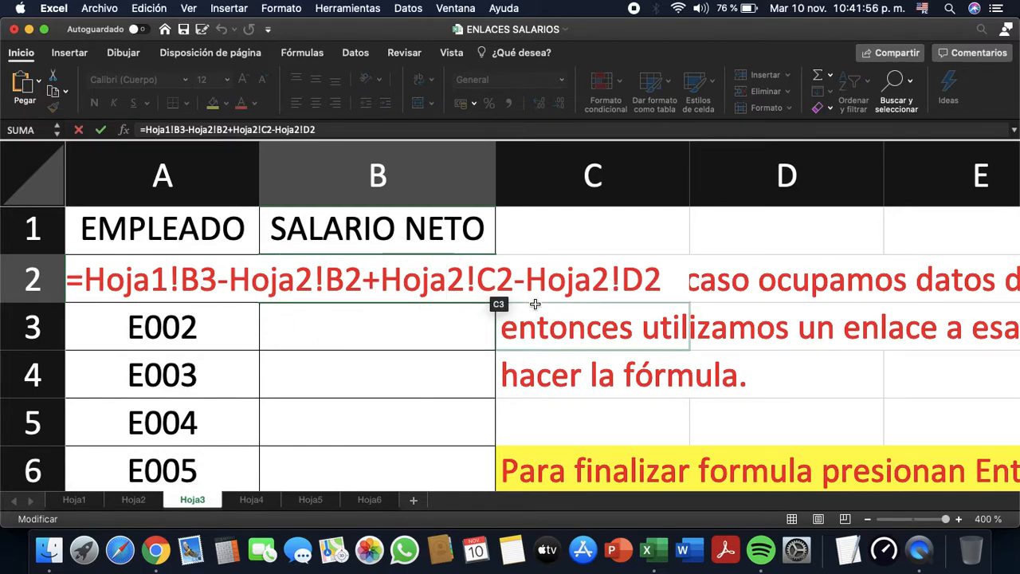
pyautogui.press('Return')
pyautogui.scroll(-5, 535, 309)
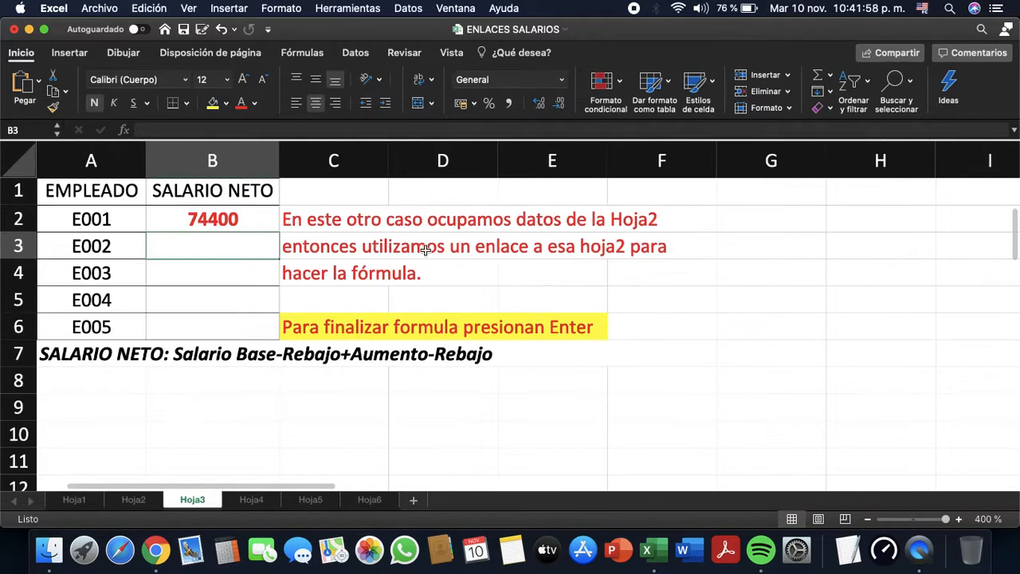
# - Fill the SALARIO NETO formula from B2 of Hoja3 down through B6 for the remaining employees
pyautogui.click(264, 218)
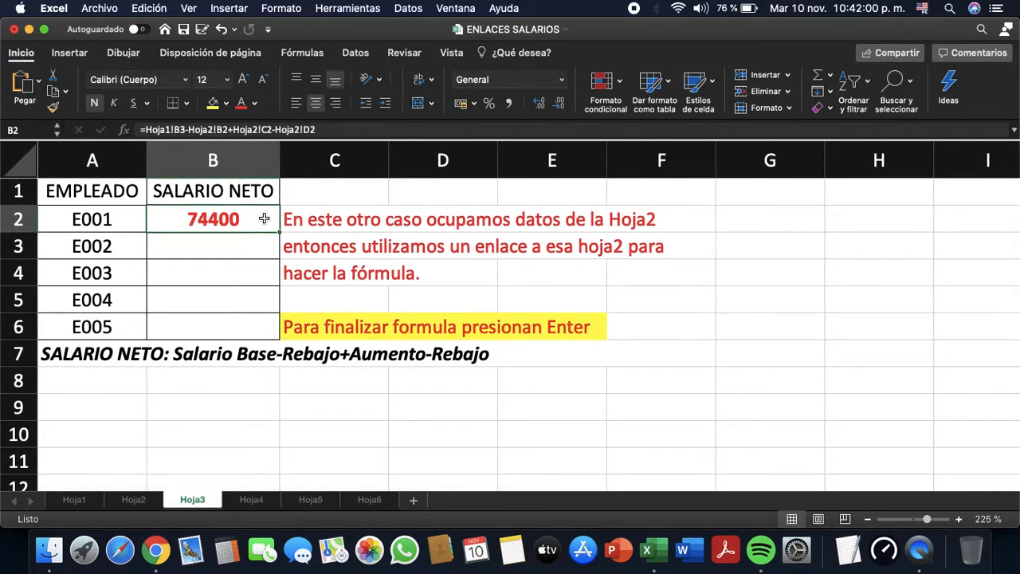
pyautogui.moveTo(278, 233); pyautogui.dragTo(278, 340)
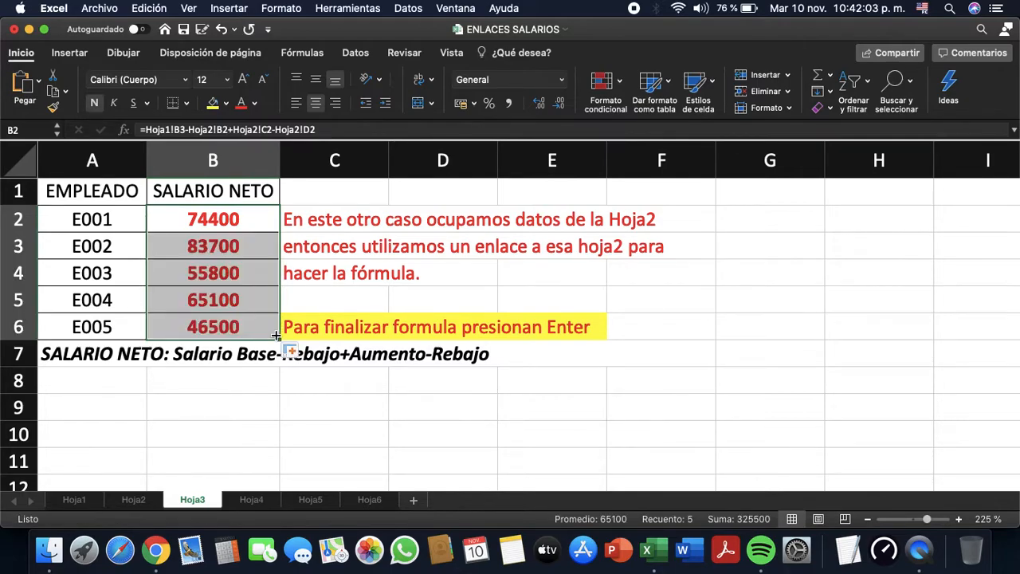
pyautogui.click(241, 222)
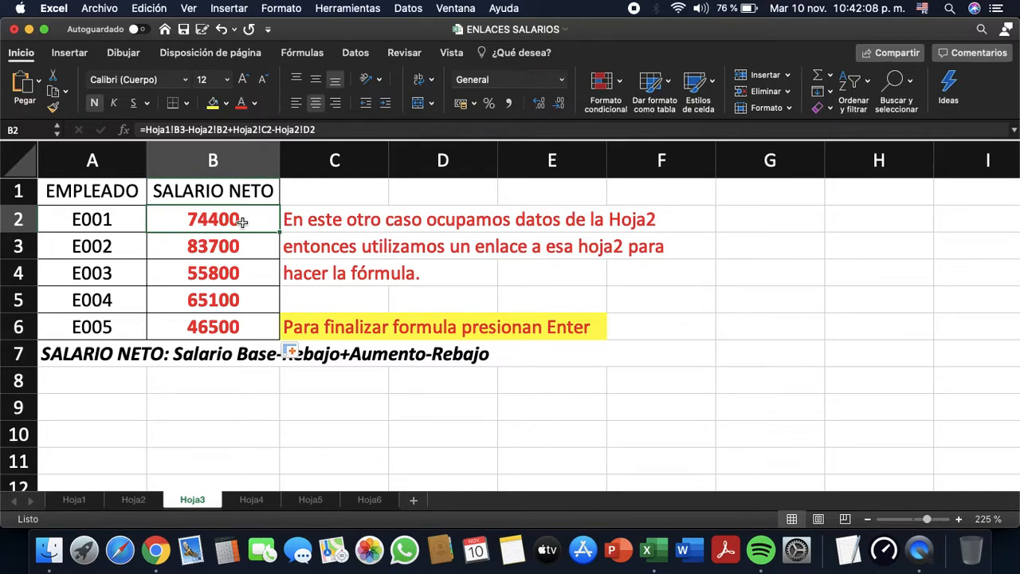
# - Calculate the average of all salaries in cell E3 of Hoja4 with the linked formula =PROMEDIO(Hoja1!B3:B7)
pyautogui.click(252, 499)
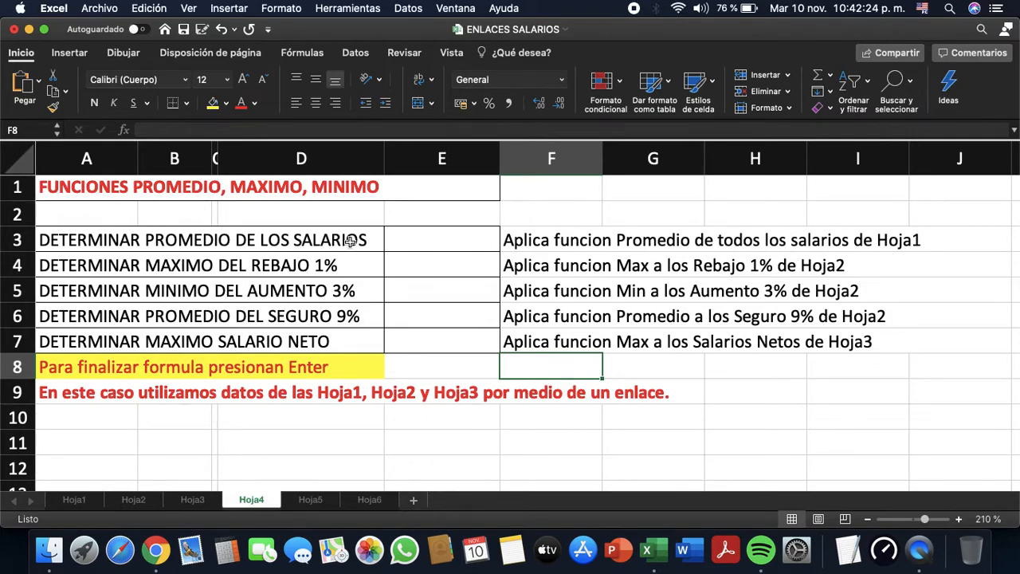
pyautogui.click(75, 502)
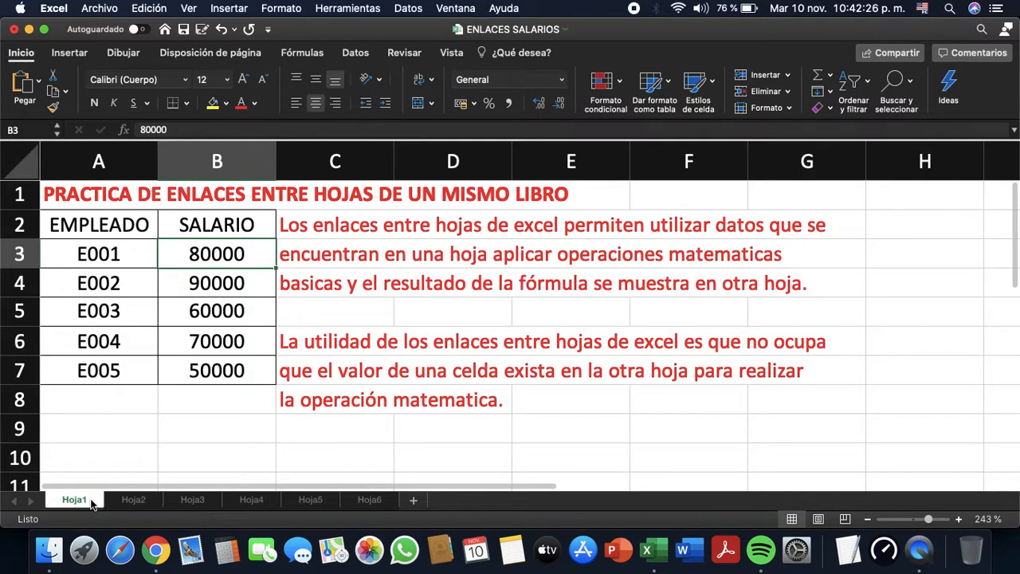
pyautogui.click(253, 502)
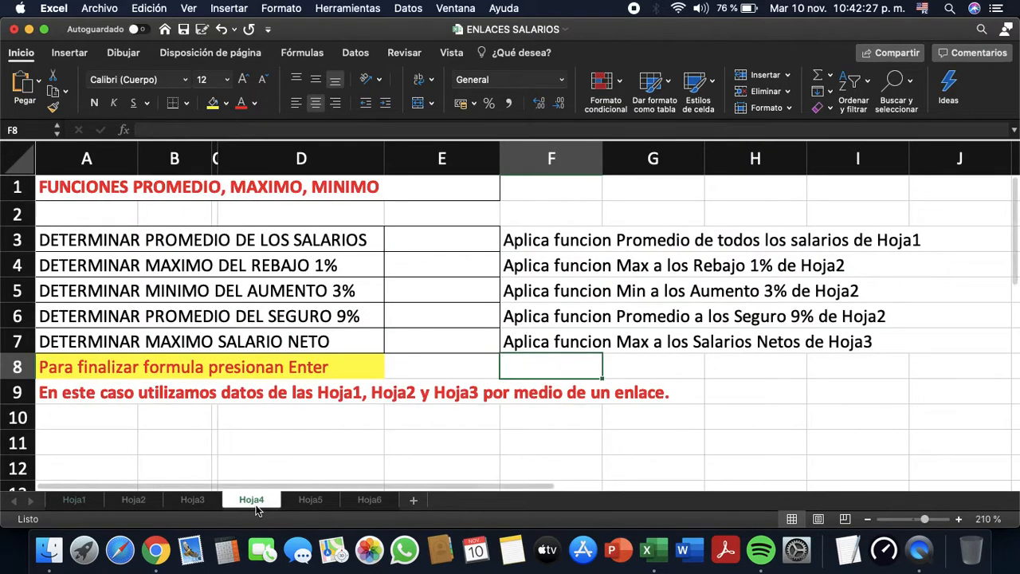
pyautogui.click(467, 240)
pyautogui.write('=')
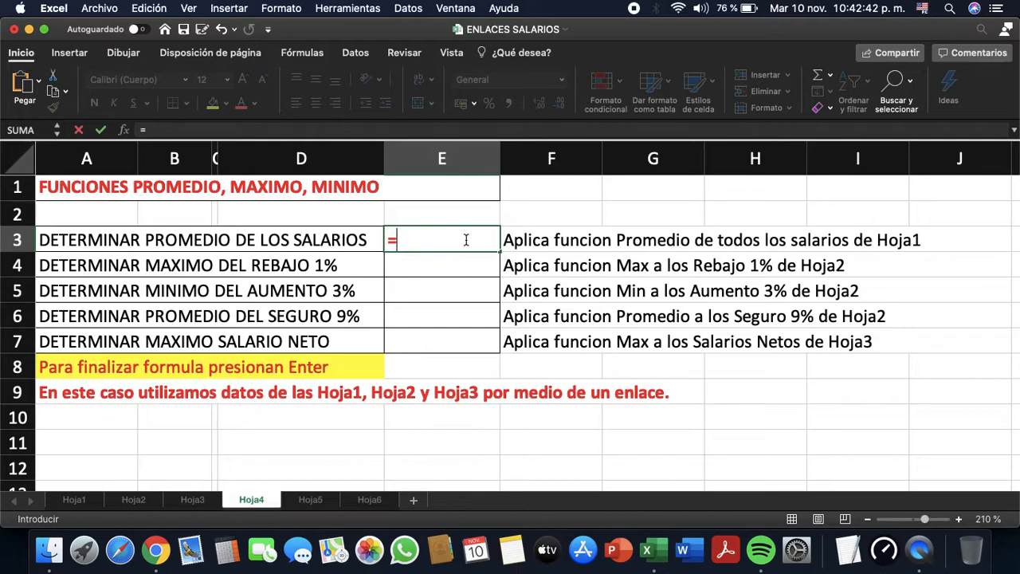
pyautogui.write('P')
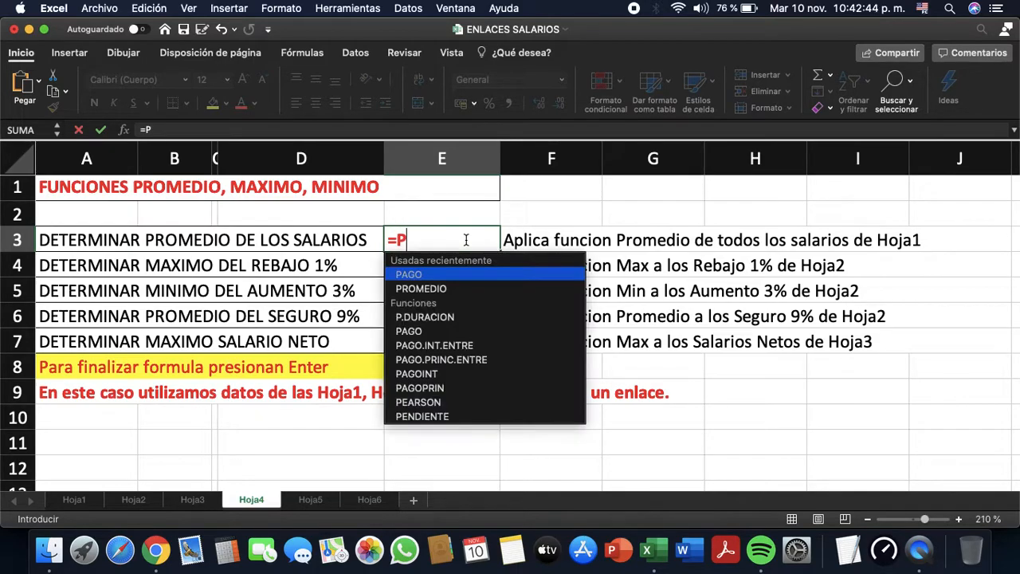
pyautogui.write('ROMEDIO(Hoja1!')
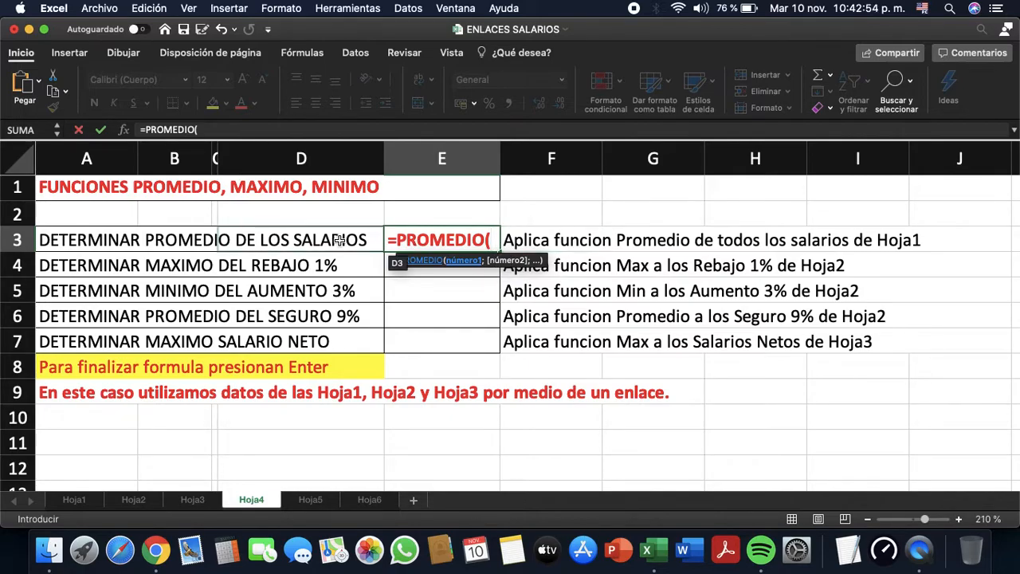
pyautogui.click(74, 498)
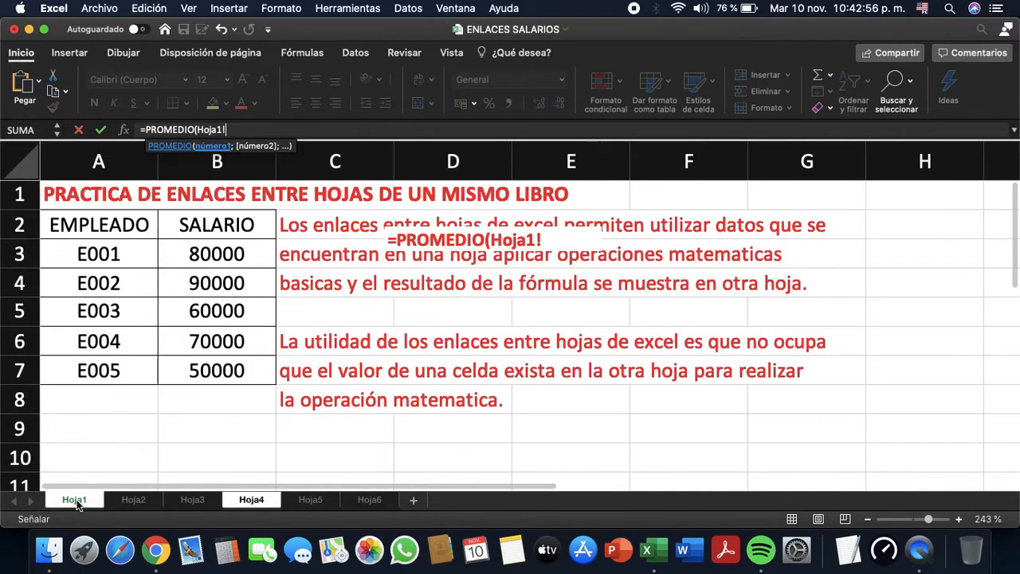
pyautogui.click(232, 254)
pyautogui.hotkey('shift', 'Down')
pyautogui.hotkey('shift', 'Down')
pyautogui.hotkey('shift', 'Down')
pyautogui.hotkey('shift', 'Down')
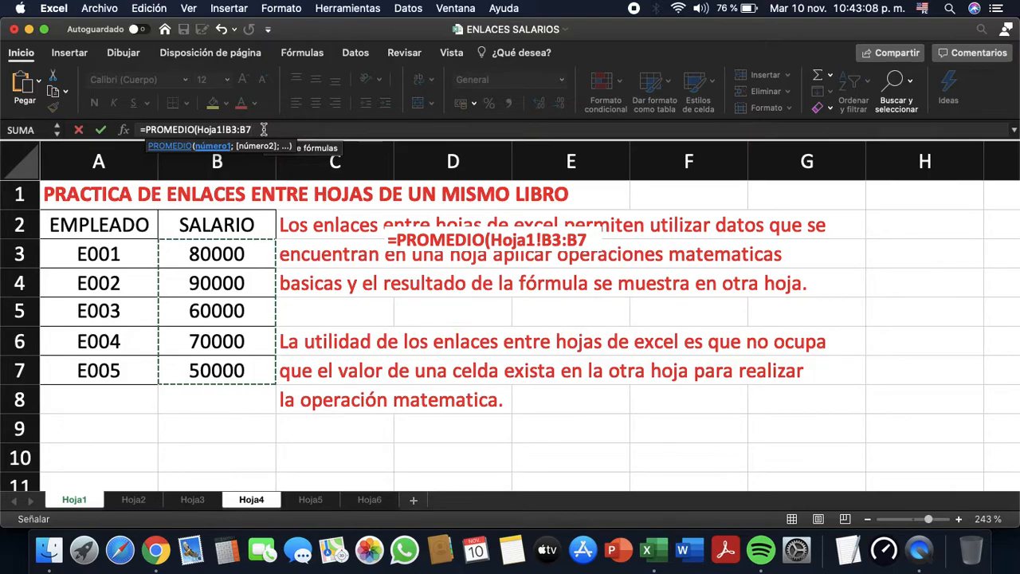
pyautogui.press('Return')
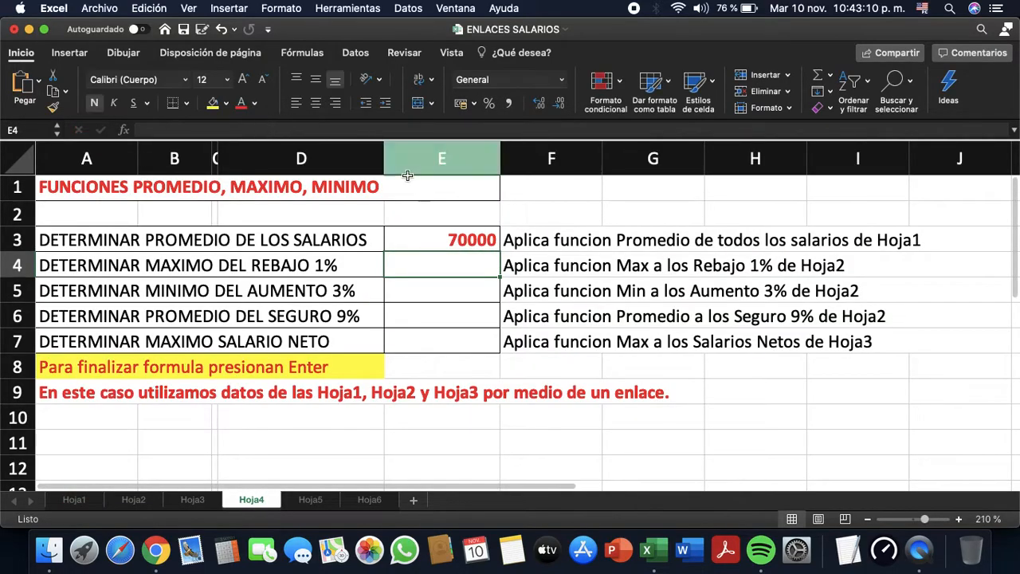
# - Review the linked PROMEDIO formula in cell E3 of Hoja4, leaving it as entered
pyautogui.scroll(5, 475, 290)
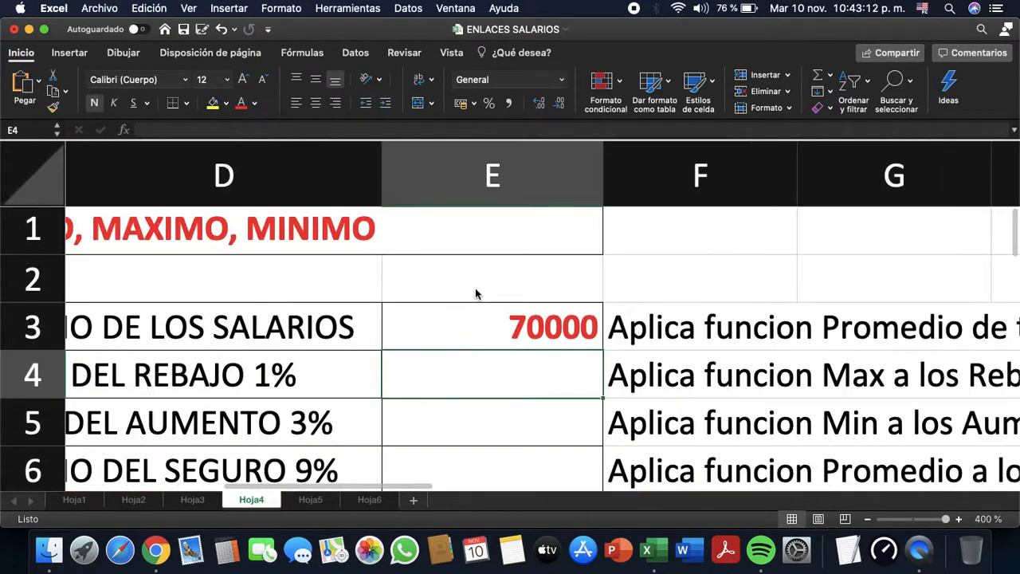
pyautogui.click(496, 317)
pyautogui.doubleClick(495, 318)
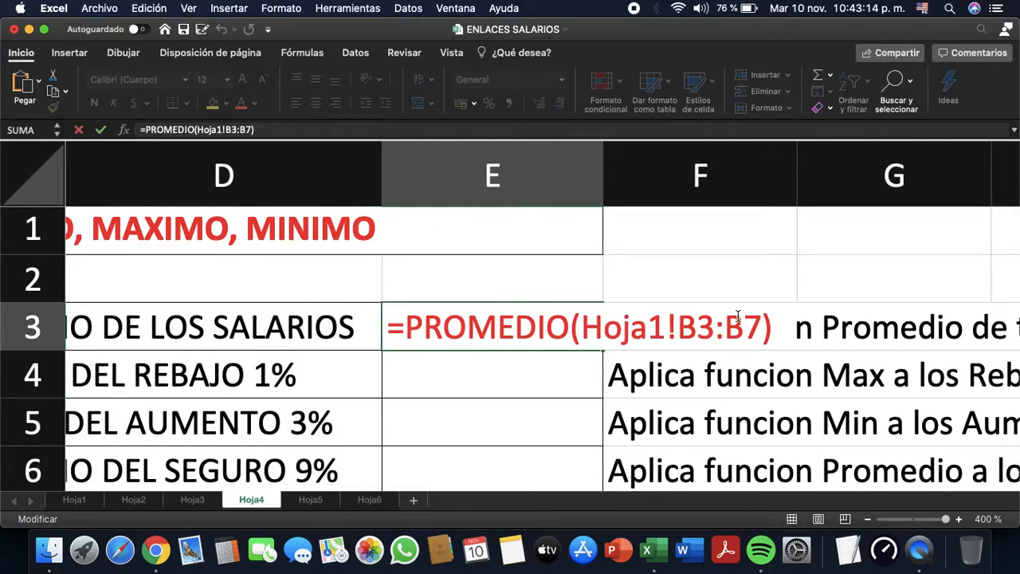
pyautogui.click(774, 328)
pyautogui.press('Return')
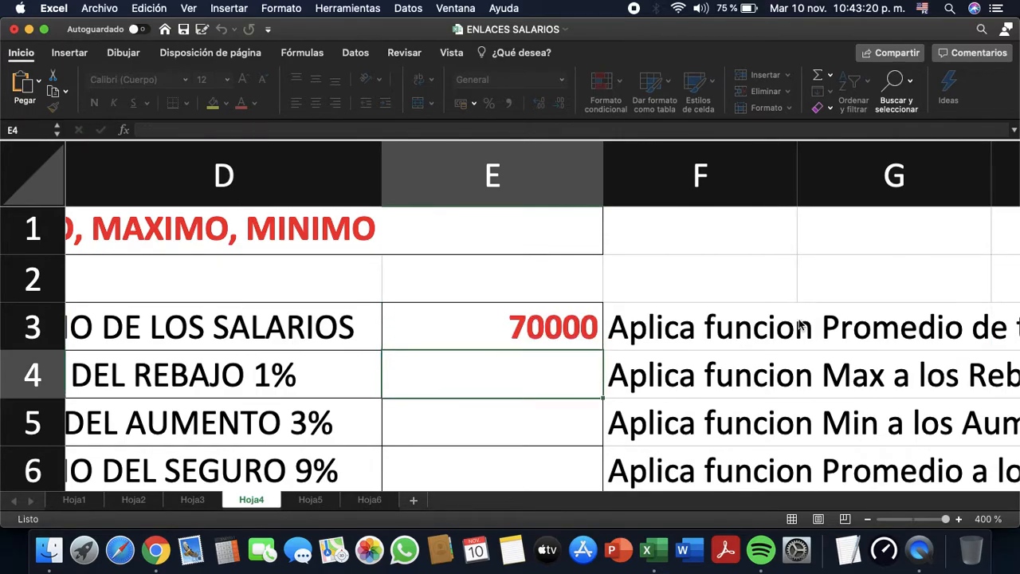
# - Calculate the maximum of the Rebajo 1% values in cell E4 of Hoja4 with the linked formula =MAX(Hoja2!B2:B6)
pyautogui.scroll(-5, 801, 327)
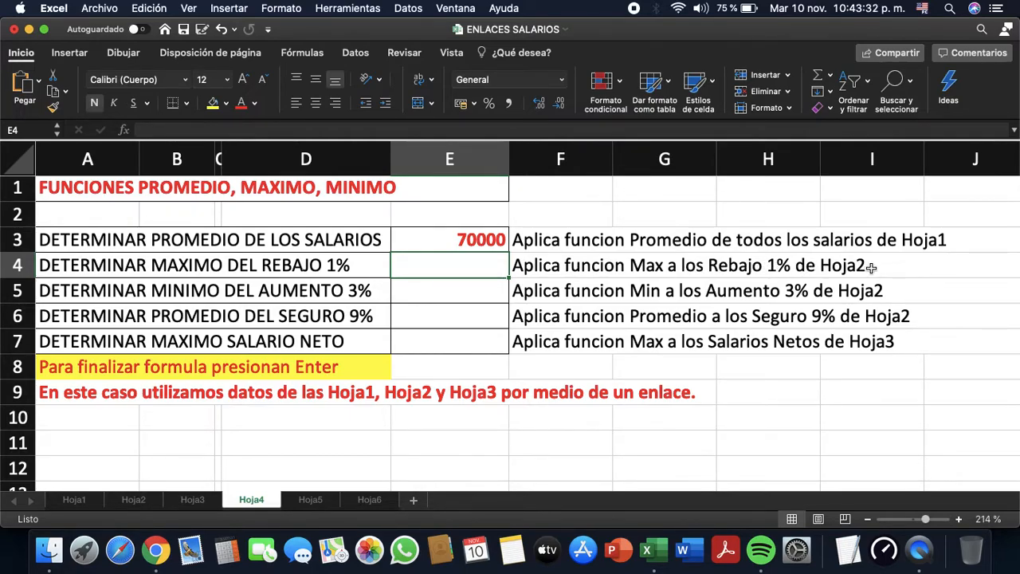
pyautogui.write('=')
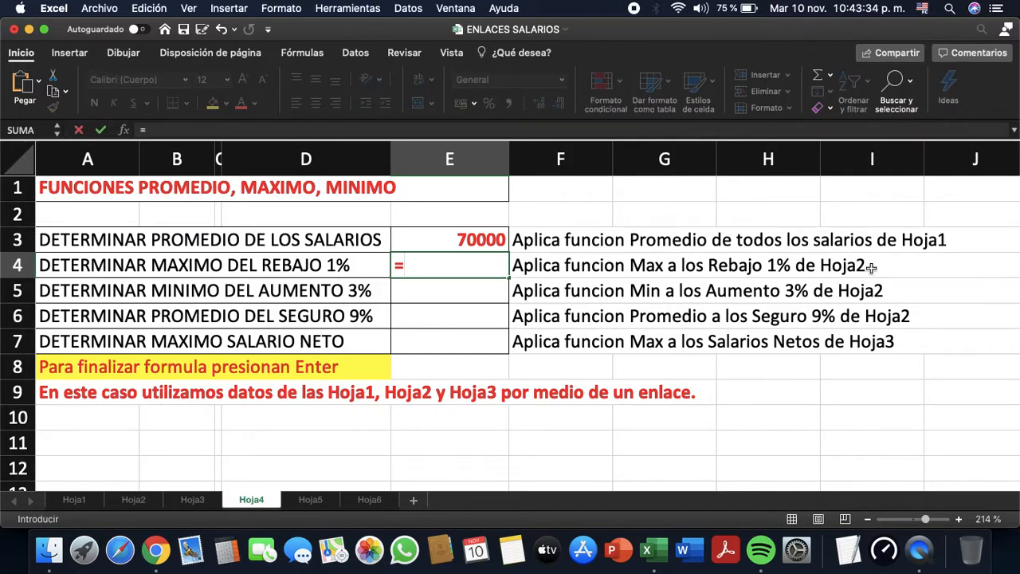
pyautogui.write('M')
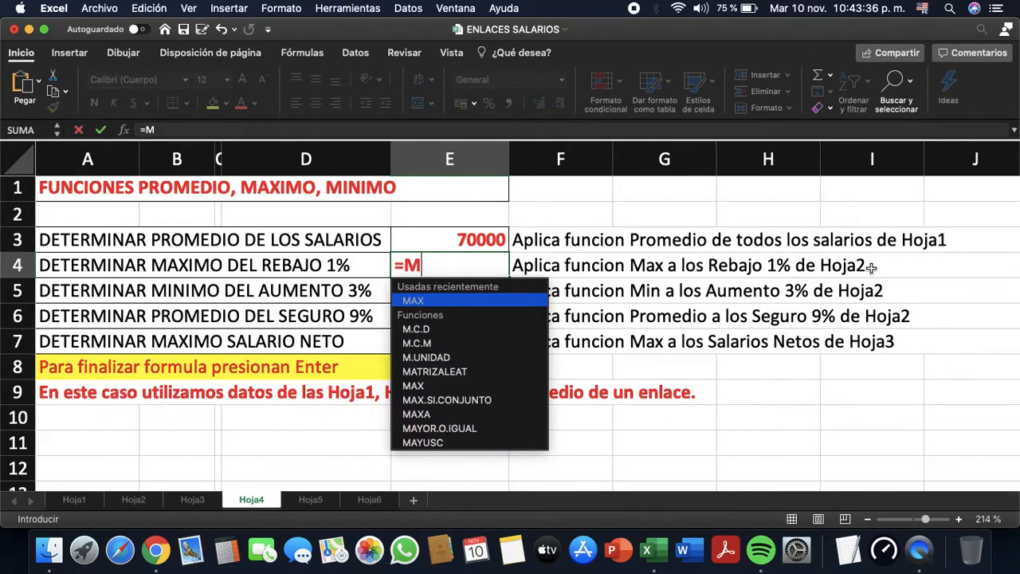
pyautogui.write('AX(')
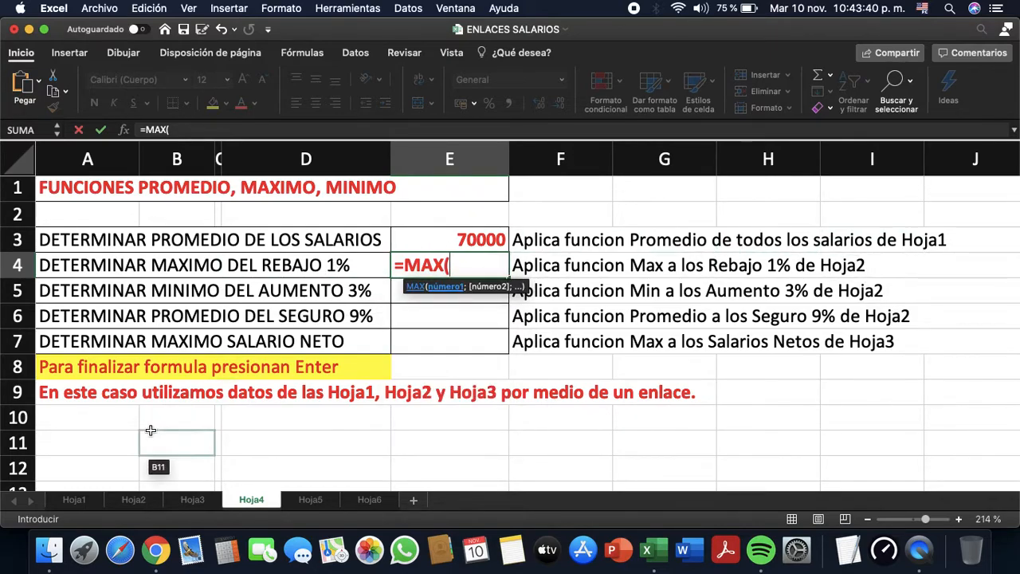
pyautogui.click(134, 500)
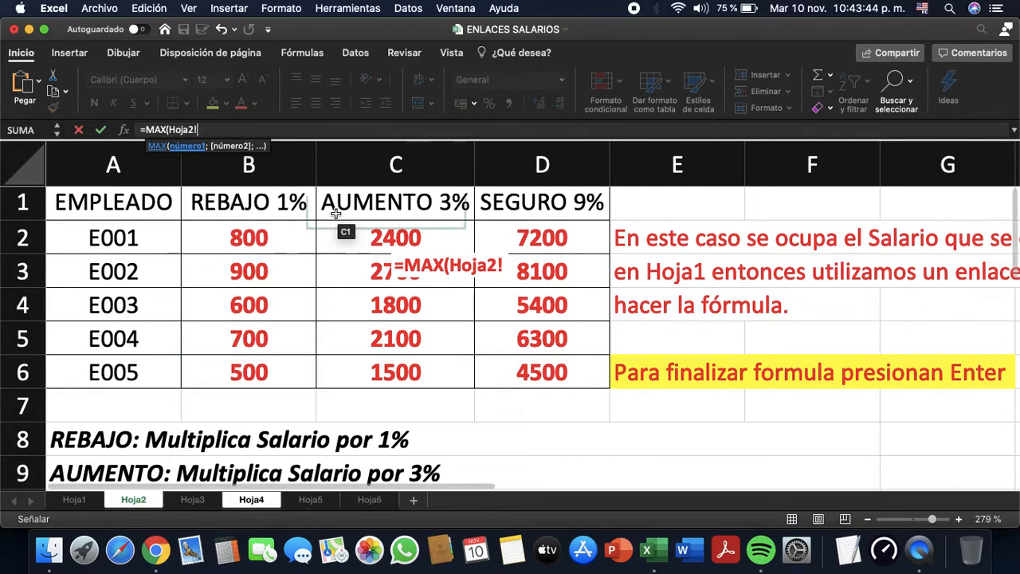
pyautogui.click(275, 238)
pyautogui.hotkey('shift', 'Down')
pyautogui.hotkey('shift', 'Down')
pyautogui.hotkey('shift', 'Down')
pyautogui.hotkey('shift', 'Down')
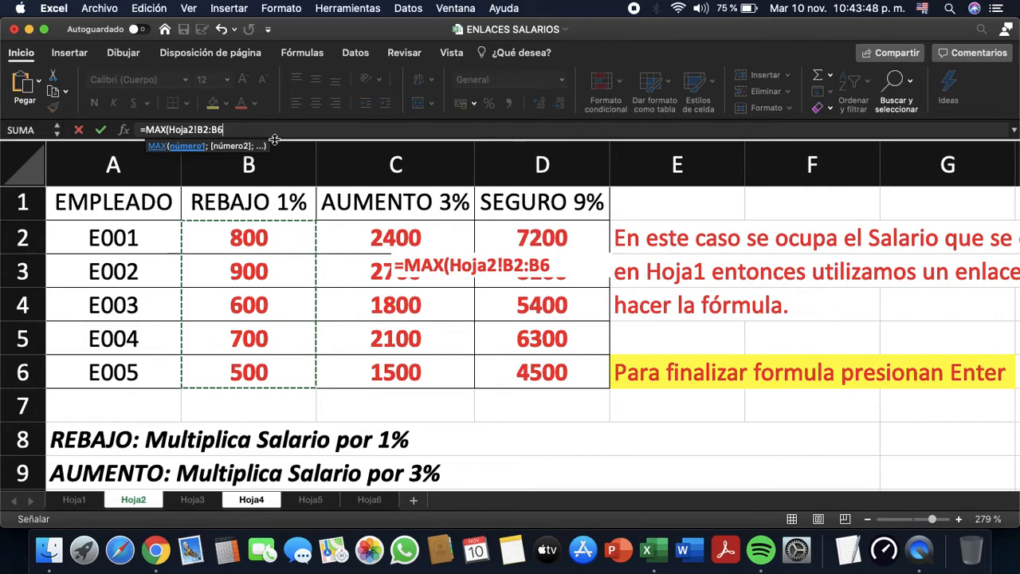
pyautogui.press('Return')
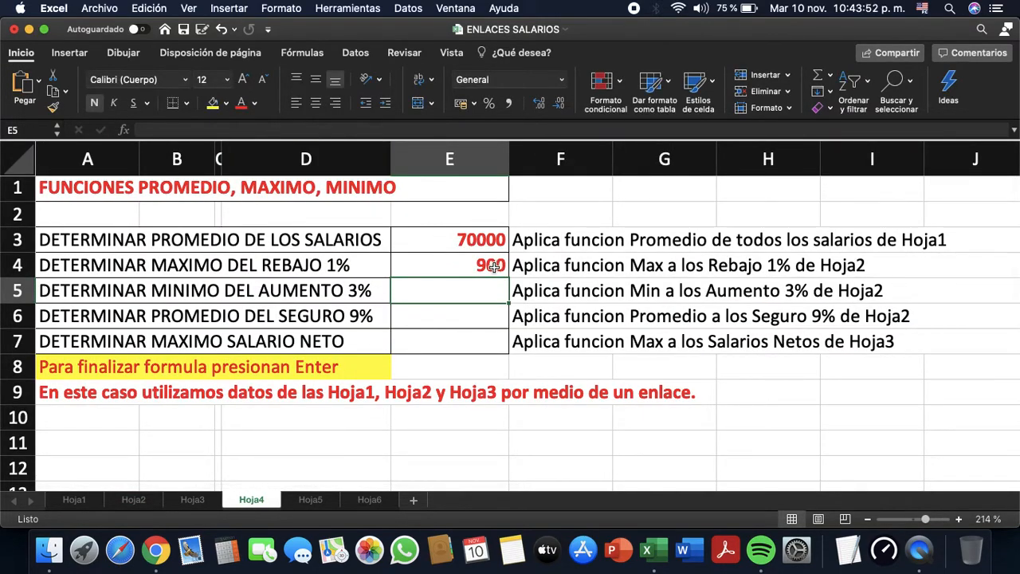
# - Review the linked MAX formula for the Rebajo 1% in cell E4 of Hoja4, leaving it as entered
pyautogui.scroll(5, 483, 268)
pyautogui.doubleClick(486, 293)
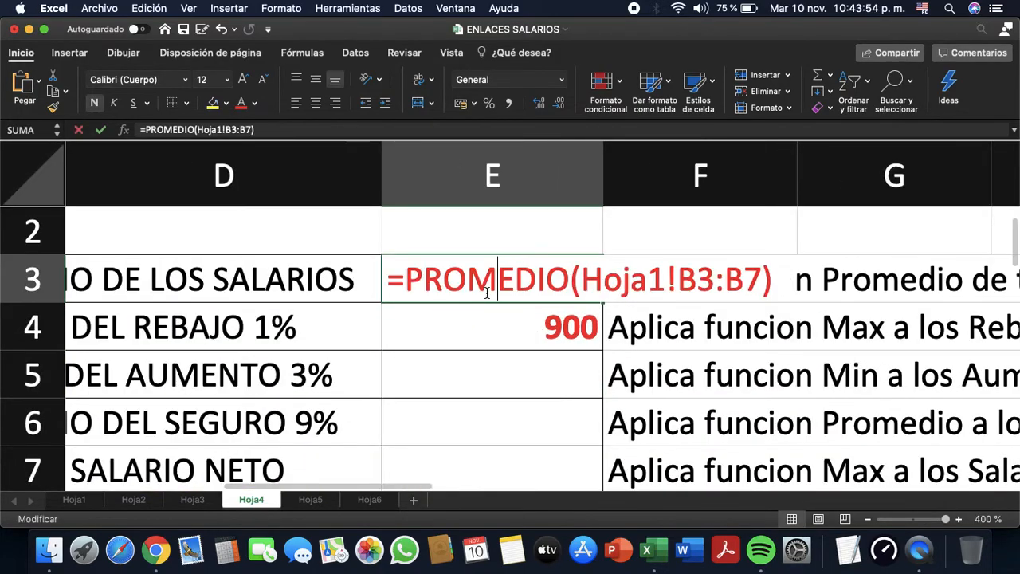
pyautogui.click(489, 313)
pyautogui.doubleClick(496, 324)
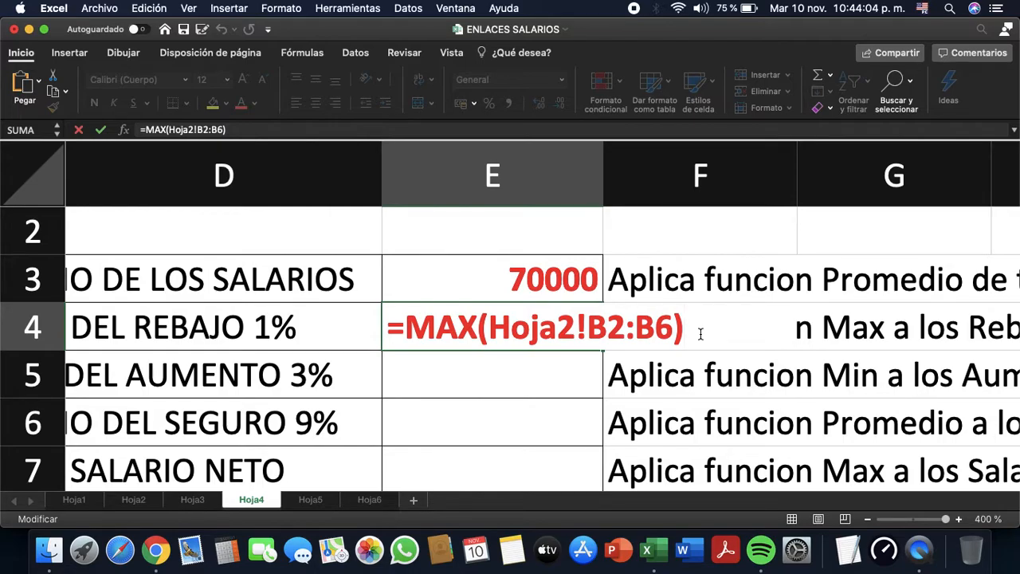
pyautogui.press('Return')
pyautogui.scroll(-5, 701, 339)
# - Calculate the minimum of the Aumento 3% values in cell E5 of Hoja4 with the linked formula =MIN(Hoja2!C2:C6)
pyautogui.click(182, 297)
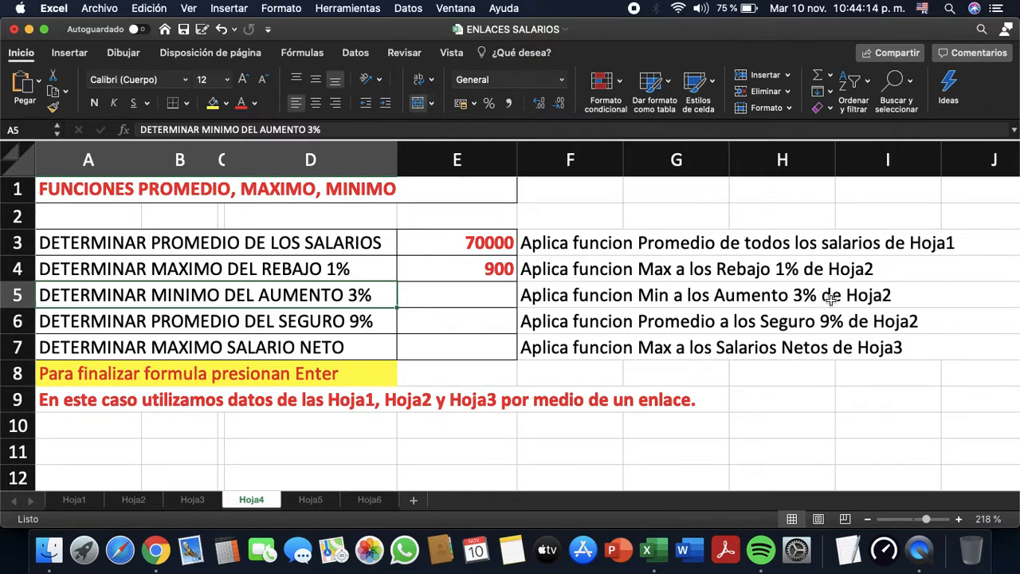
pyautogui.click(487, 296)
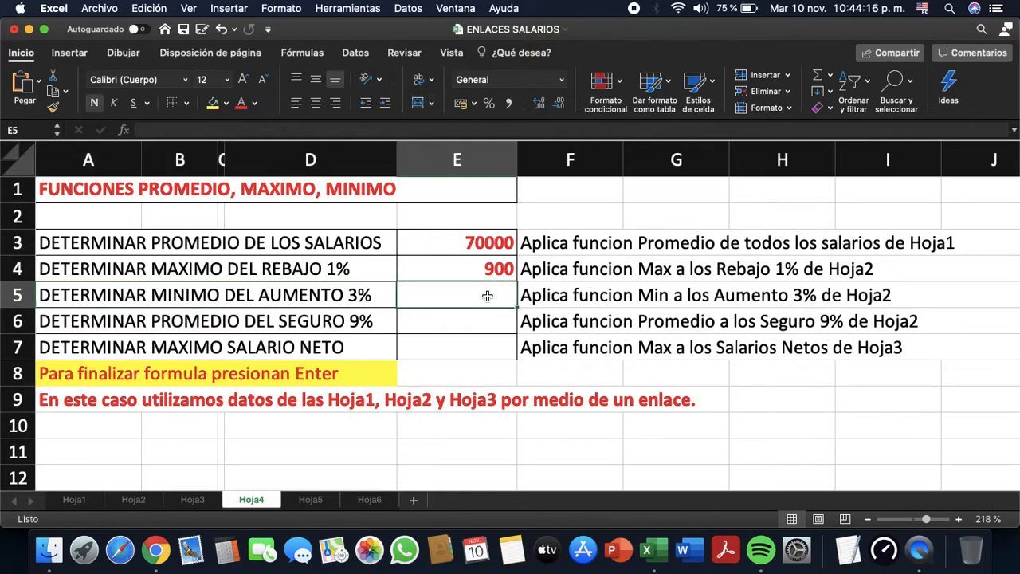
pyautogui.write('=')
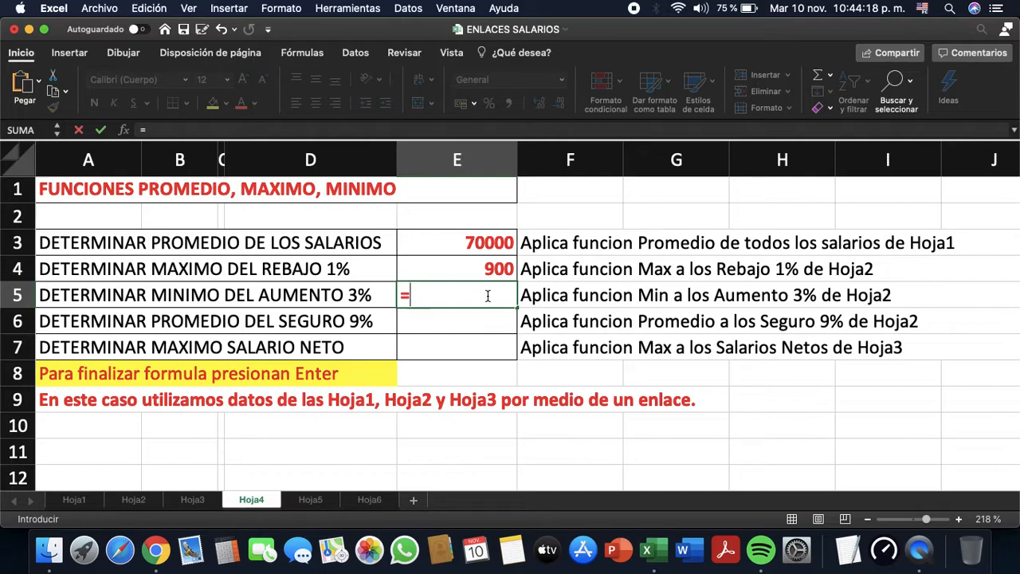
pyautogui.write('MIN')
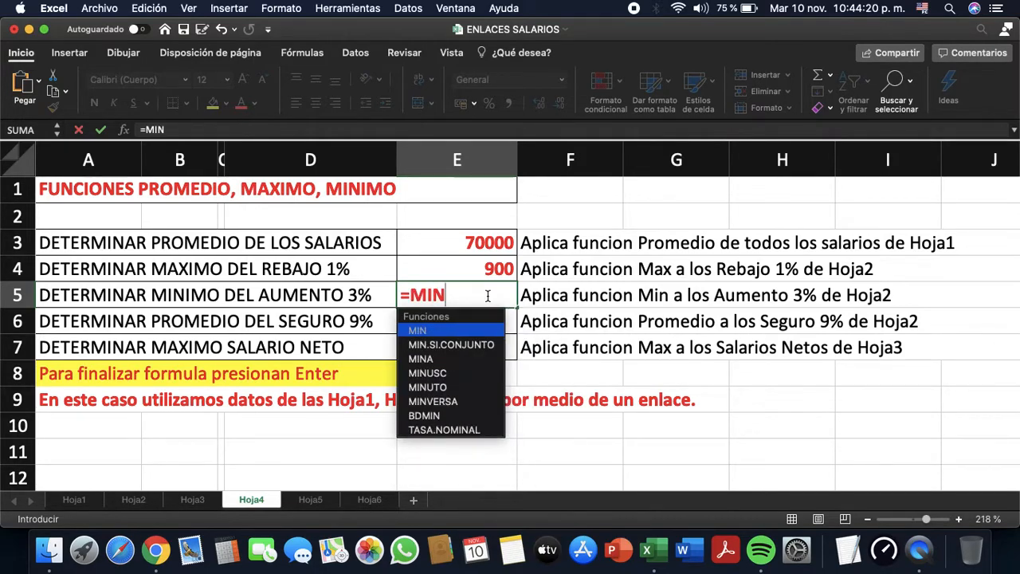
pyautogui.write('(')
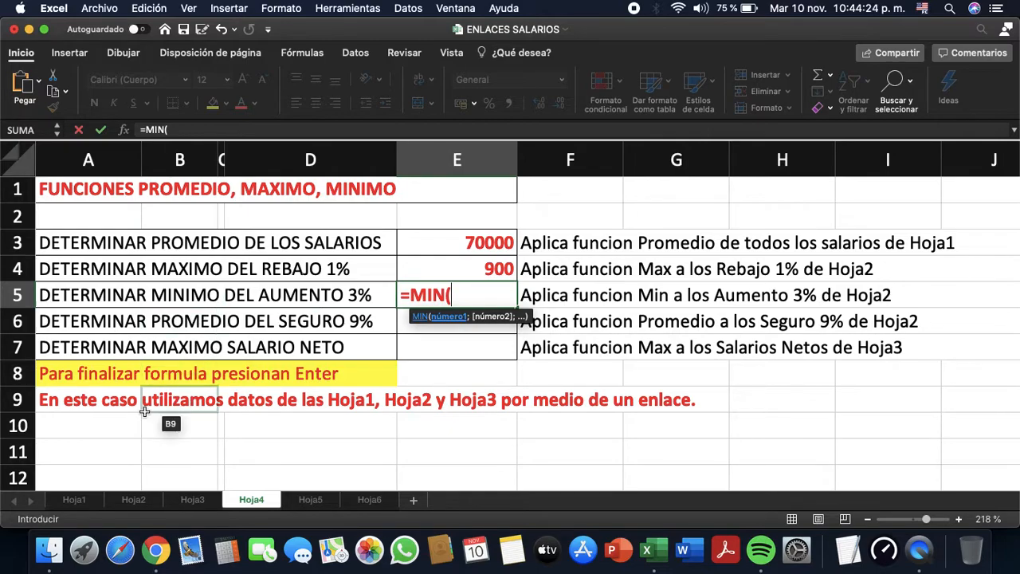
pyautogui.click(142, 500)
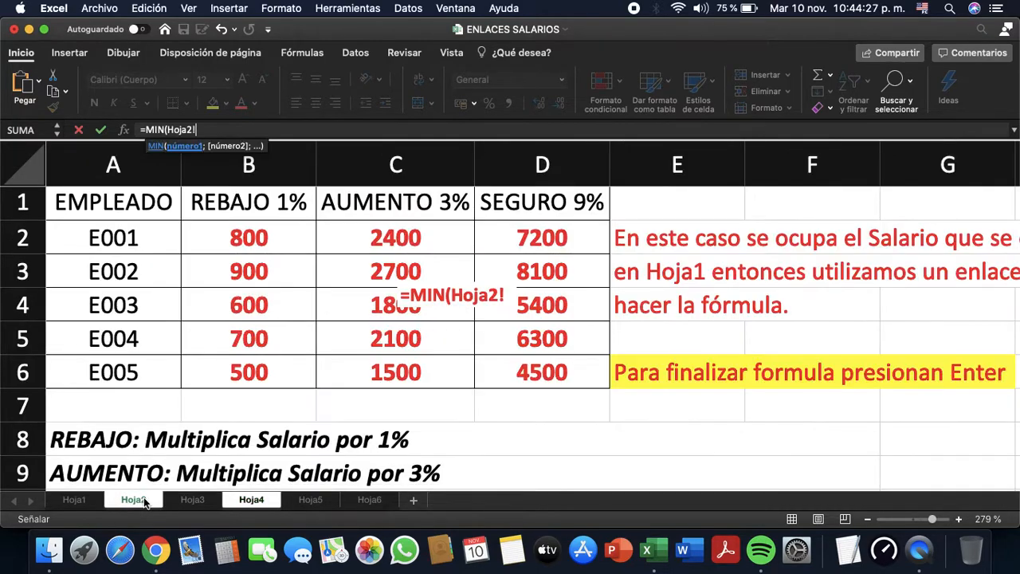
pyautogui.click(392, 233)
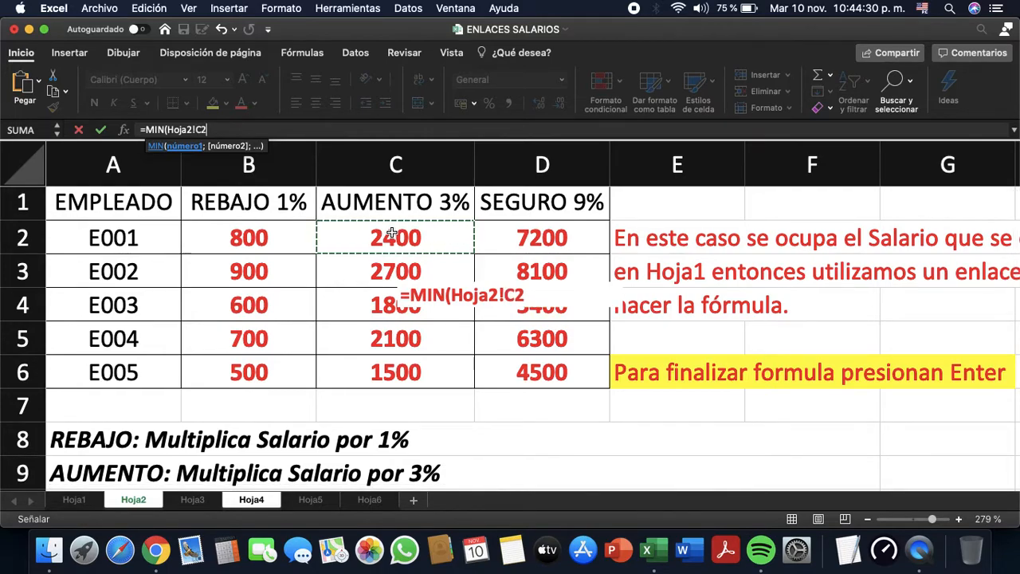
pyautogui.moveTo(392, 232); pyautogui.dragTo(392, 372)
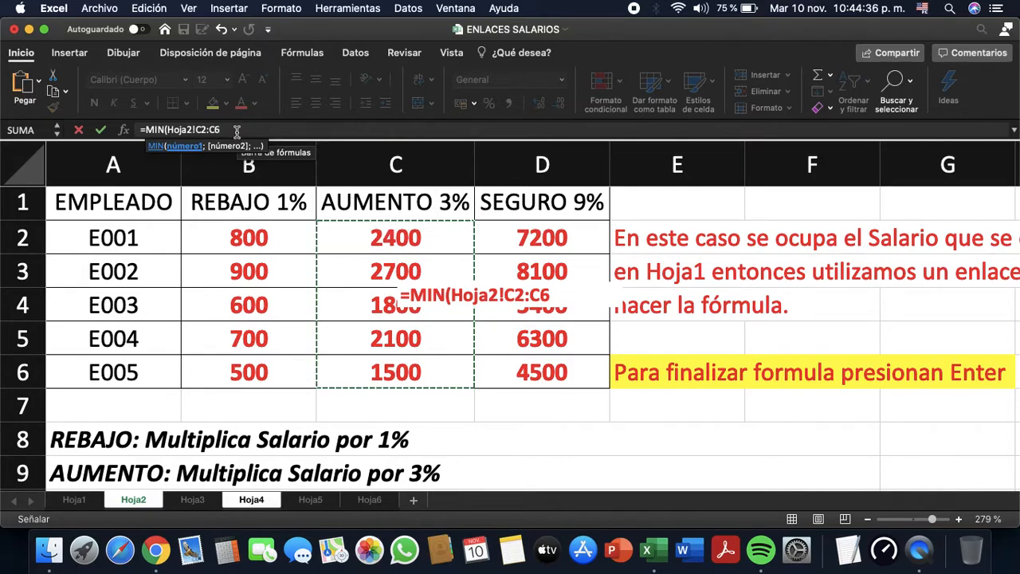
pyautogui.press('Return')
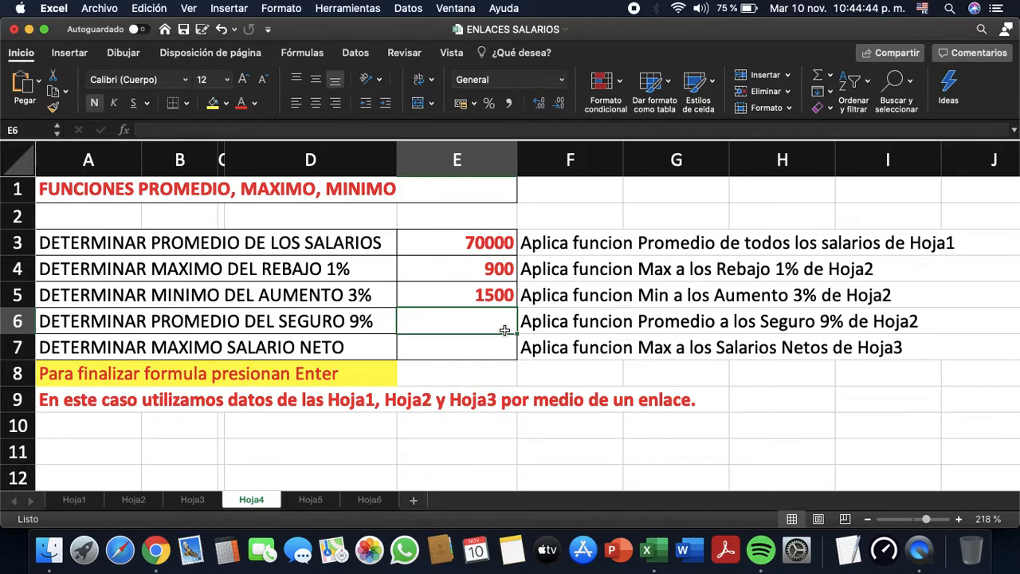
# - Calculate the average of the Seguro 9% values in cell E6 of Hoja4 with the linked formula =PROMEDIO(Hoja2!D2:D6)
pyautogui.write('=')
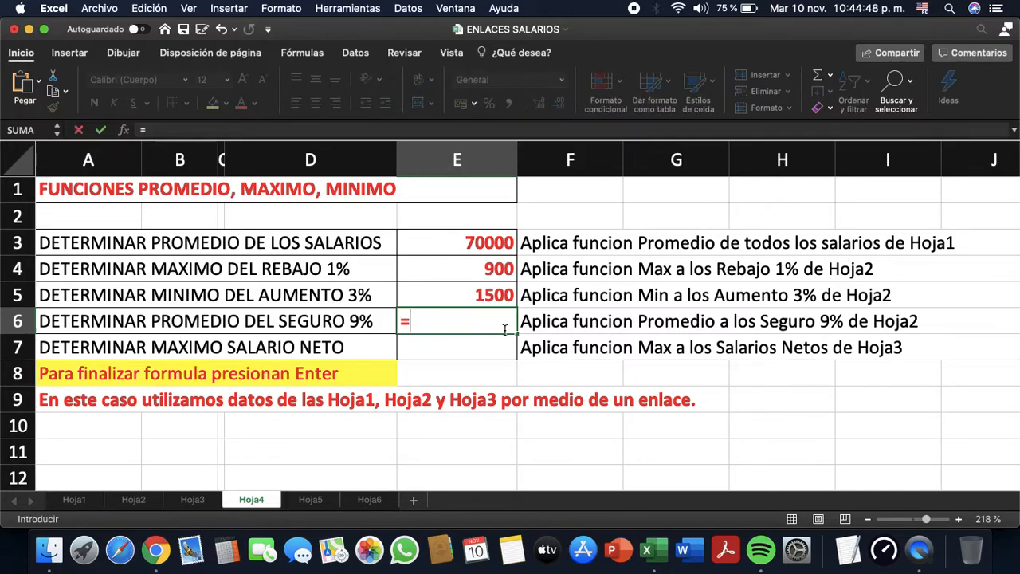
pyautogui.write('PO')
pyautogui.press('BackSpace')
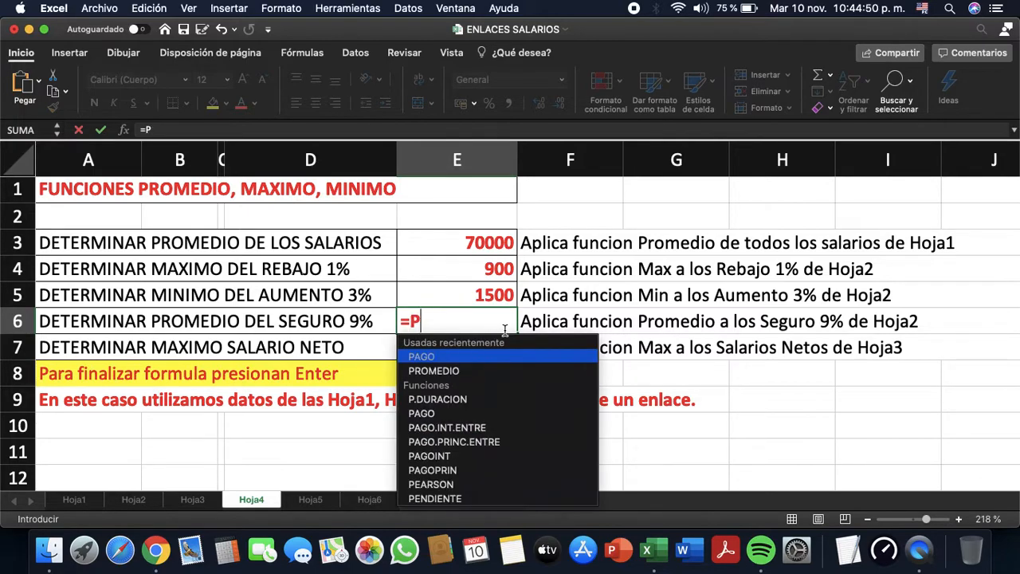
pyautogui.write('ROMEDIO(')
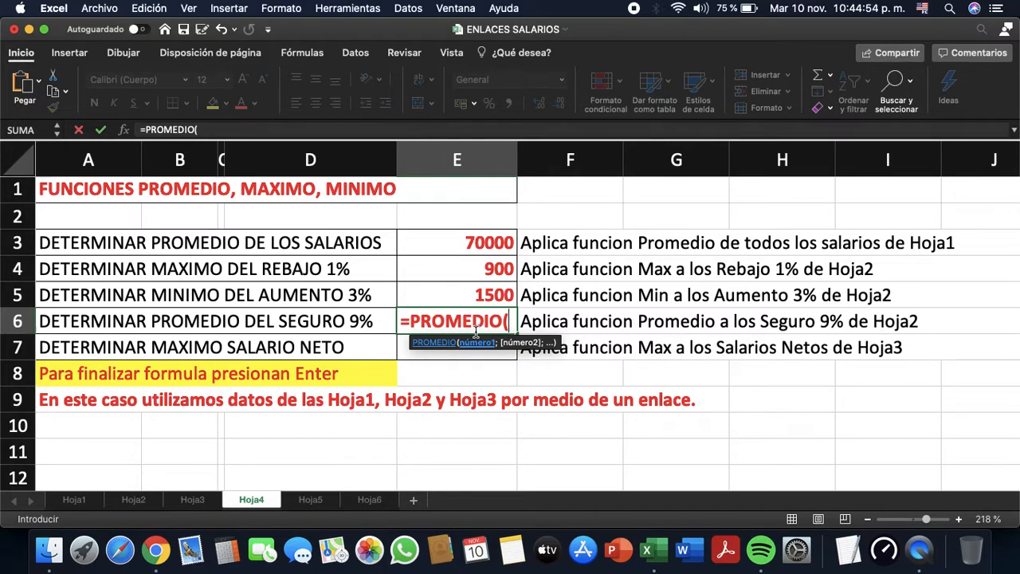
pyautogui.click(136, 503)
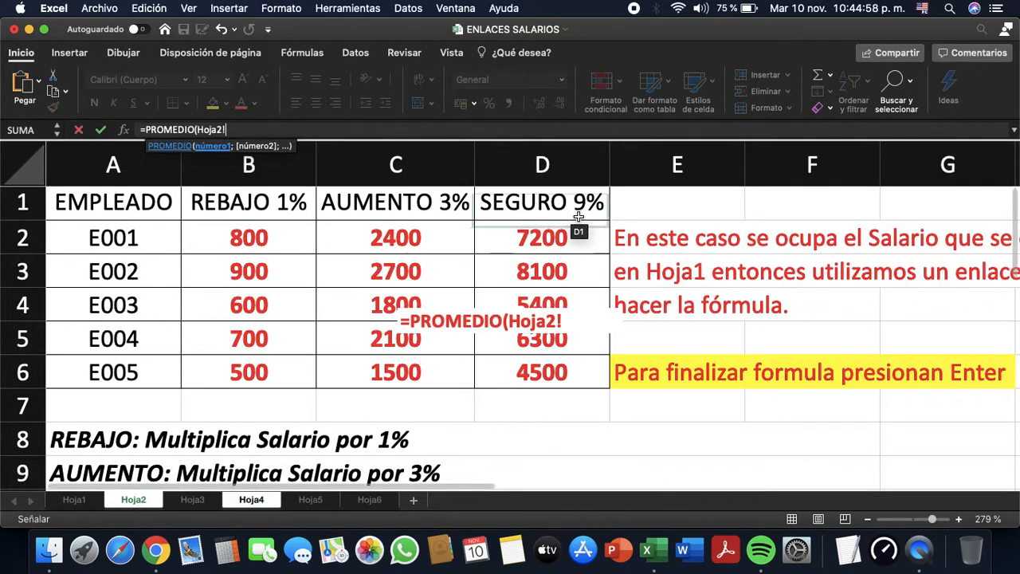
pyautogui.click(550, 237)
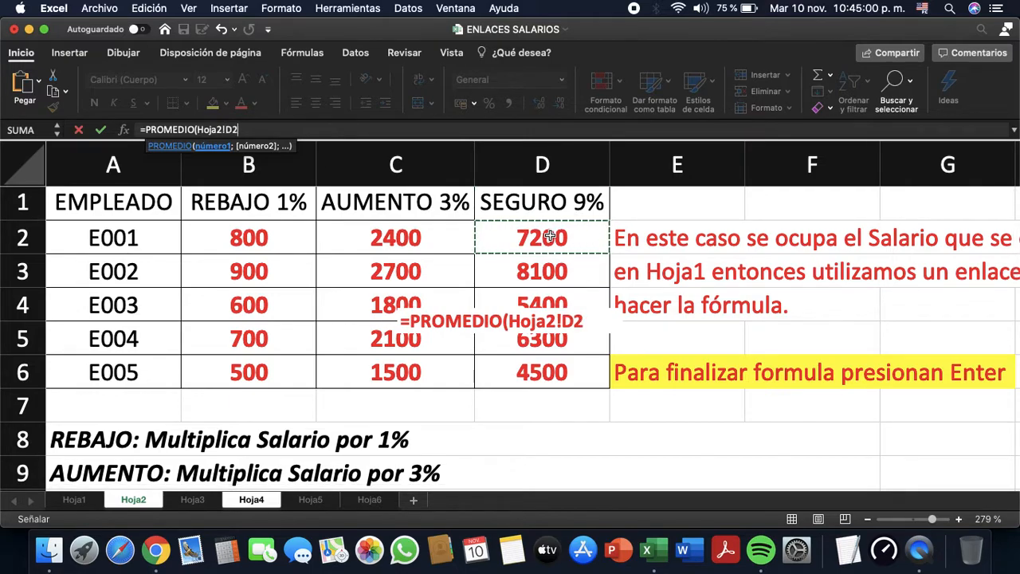
pyautogui.hotkey('shift', 'Down')
pyautogui.hotkey('shift', 'Down')
pyautogui.hotkey('shift', 'Down')
pyautogui.hotkey('shift', 'Down')
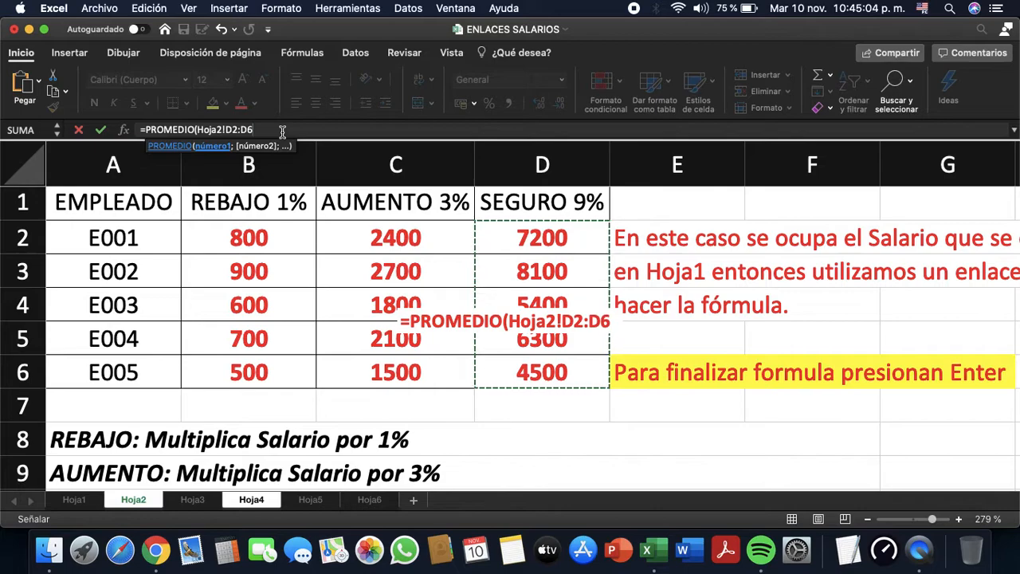
pyautogui.press('Return')
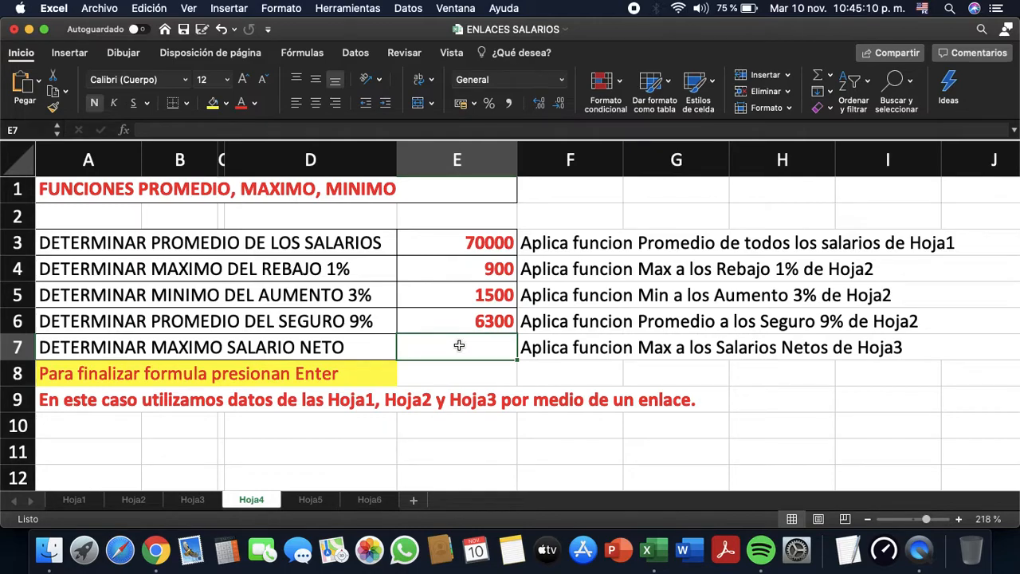
# - Calculate the maximum net salary in cell E7 of Hoja4 with the linked formula =MAX(Hoja3!B2:B6)
pyautogui.write('=')
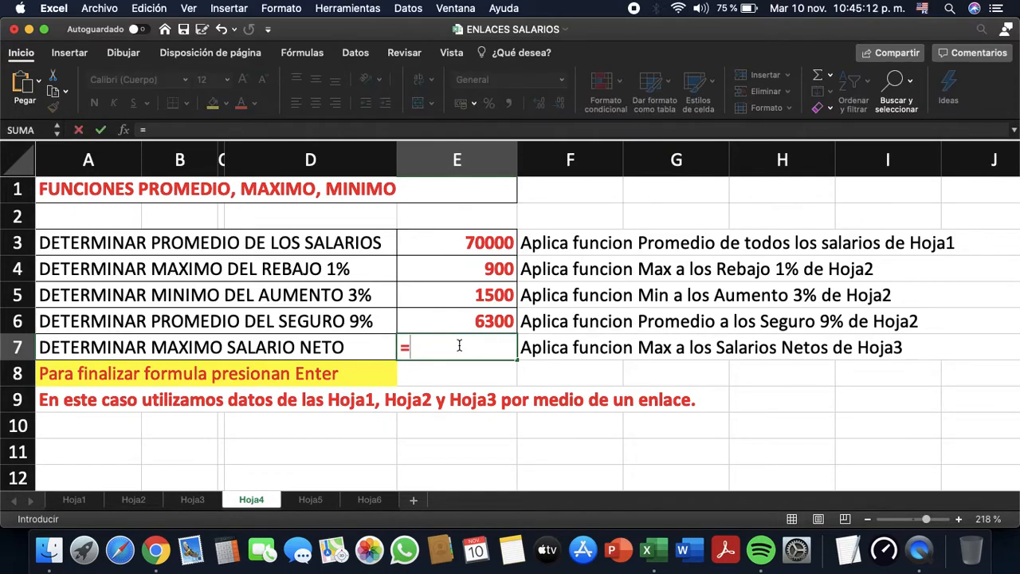
pyautogui.write('MAX')
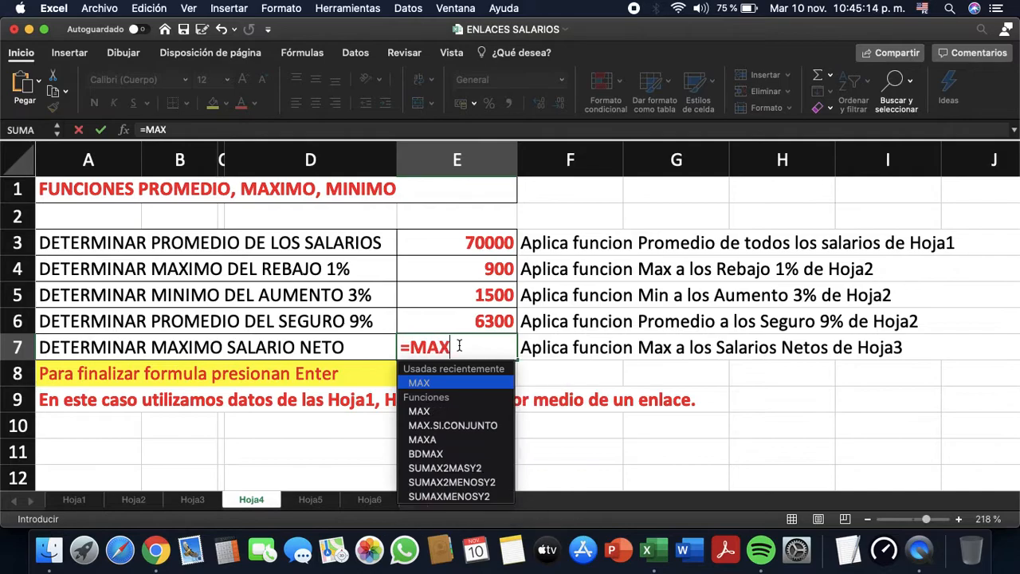
pyautogui.write('(')
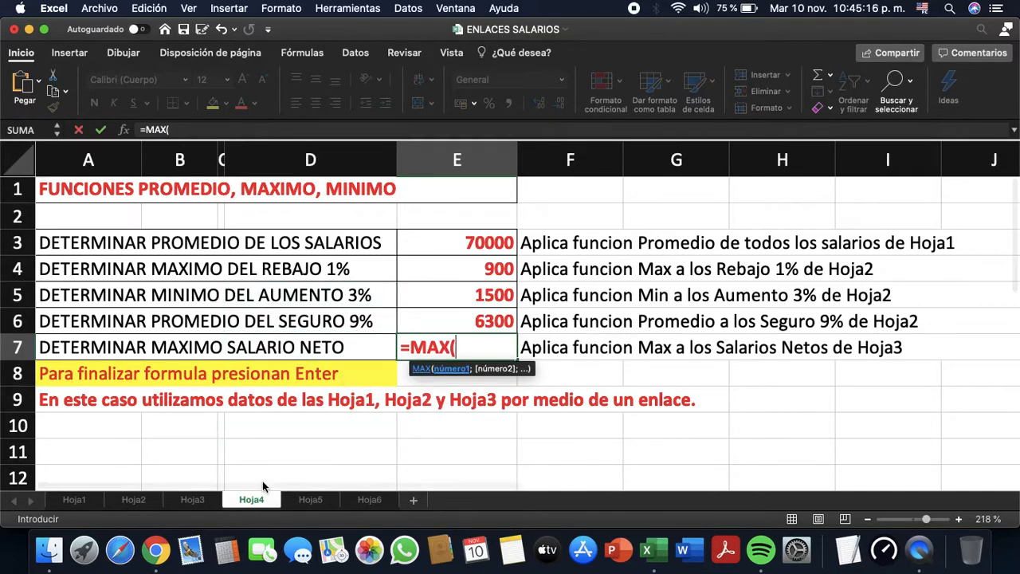
pyautogui.click(192, 499)
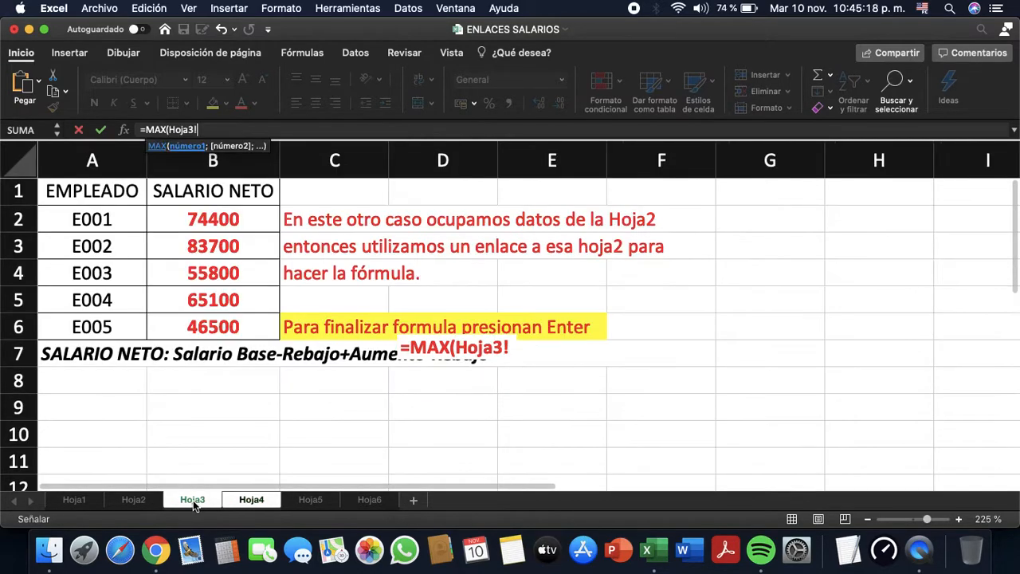
pyautogui.click(246, 223)
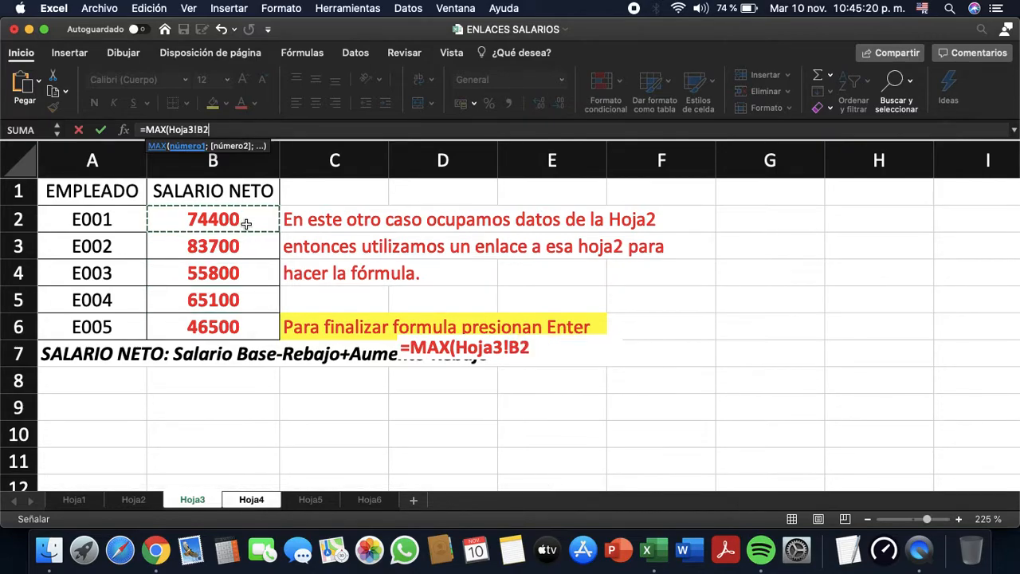
pyautogui.hotkey('shift', 'Down')
pyautogui.hotkey('shift', 'Down')
pyautogui.hotkey('shift', 'Down')
pyautogui.hotkey('shift', 'Down')
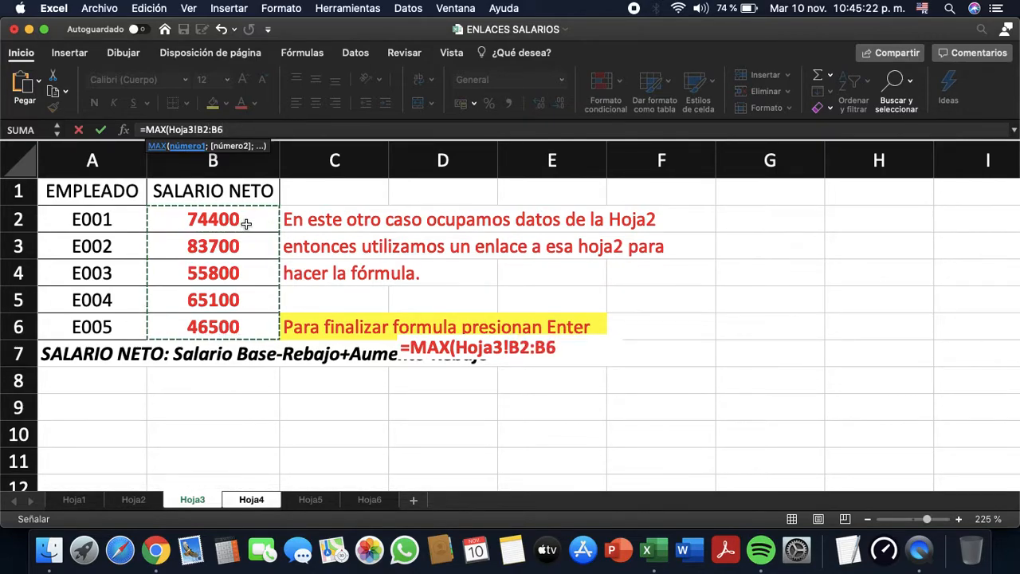
pyautogui.press('Return')
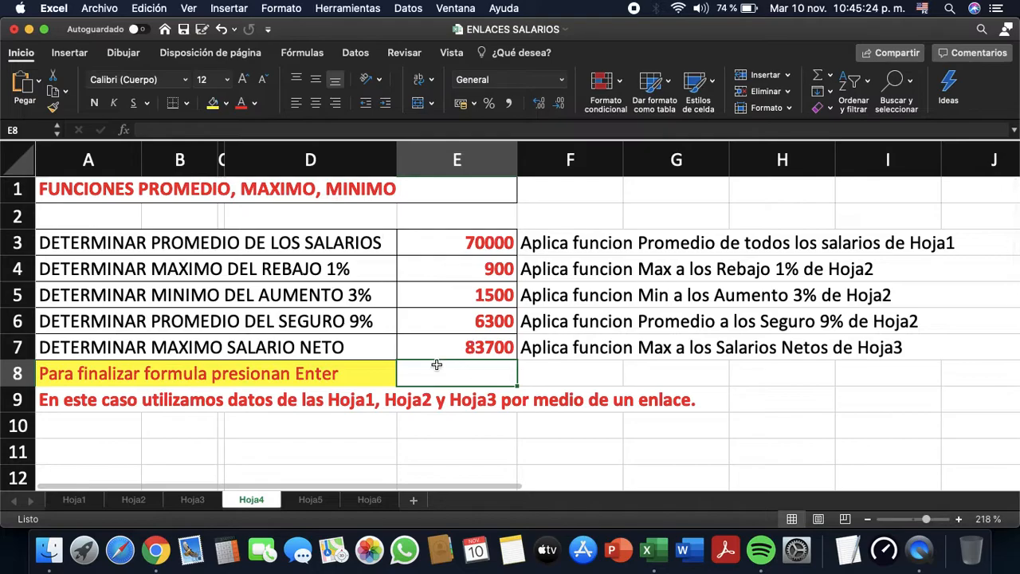
# - Review the linked MAX formula for the net salary in cell E7 of Hoja4, leaving it as entered
pyautogui.click(466, 354)
pyautogui.scroll(3, 485, 349)
pyautogui.scroll(3, 486, 349)
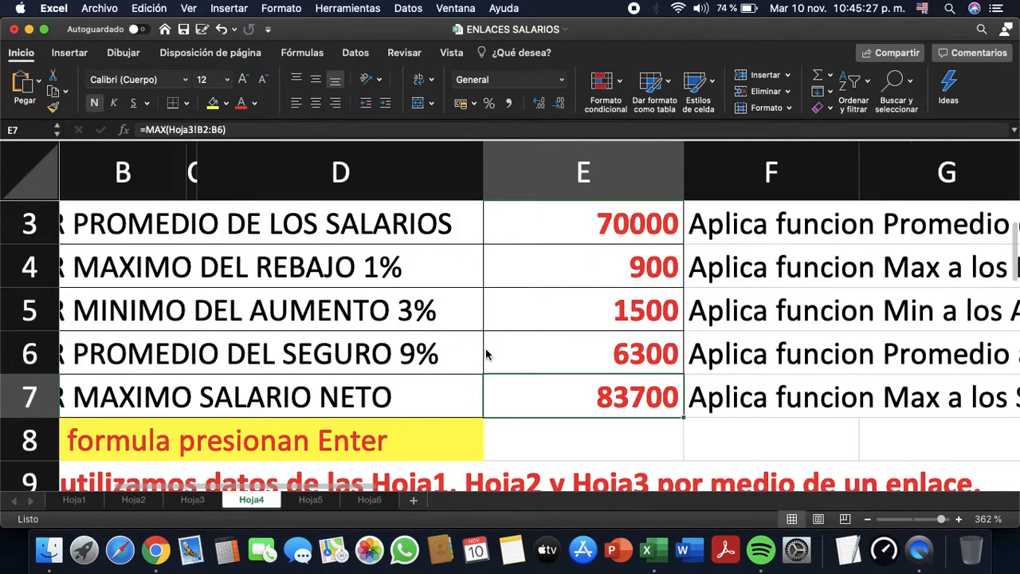
pyautogui.doubleClick(614, 408)
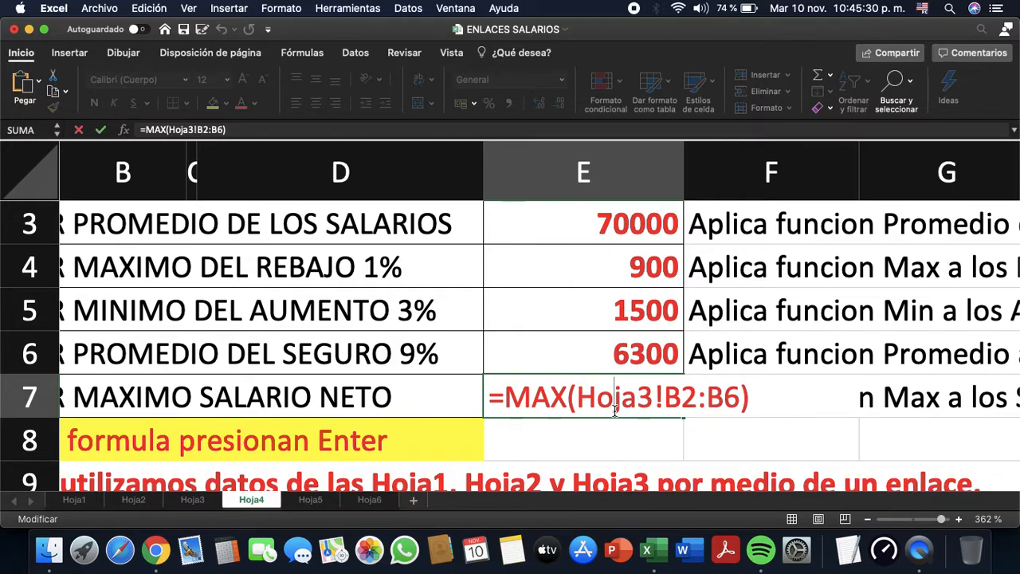
pyautogui.press('Return')
pyautogui.scroll(-5, 614, 408)
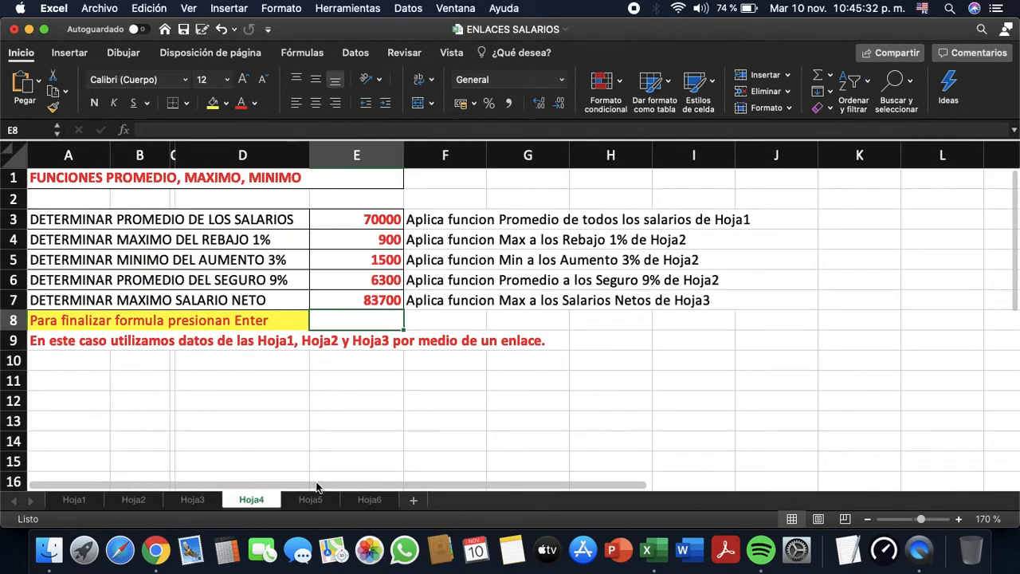
# - Count the total employees in cell E3 of Hoja5 with the linked formula =CONTAR(Hoja1!B3:B7)
pyautogui.click(311, 499)
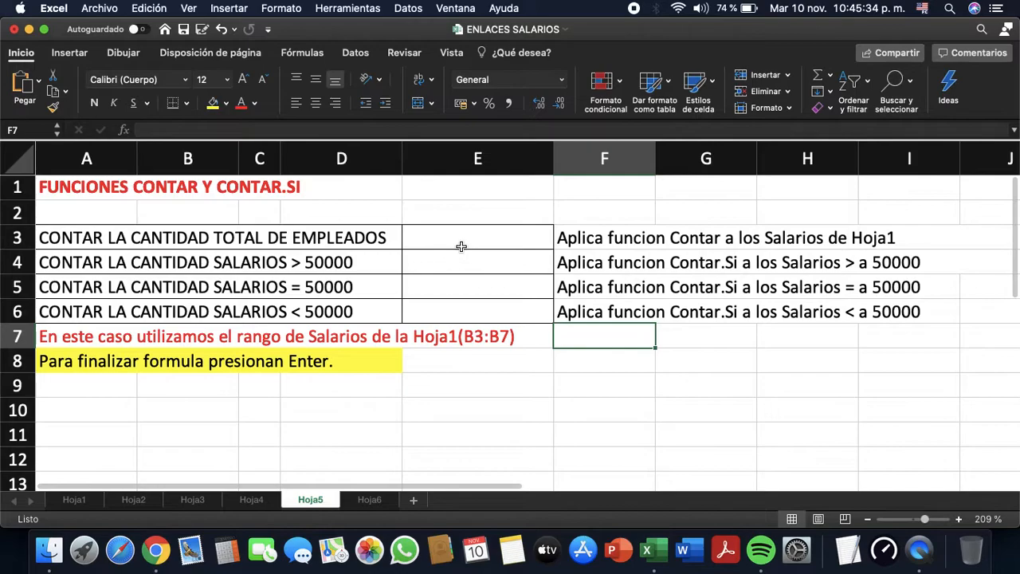
pyautogui.click(512, 238)
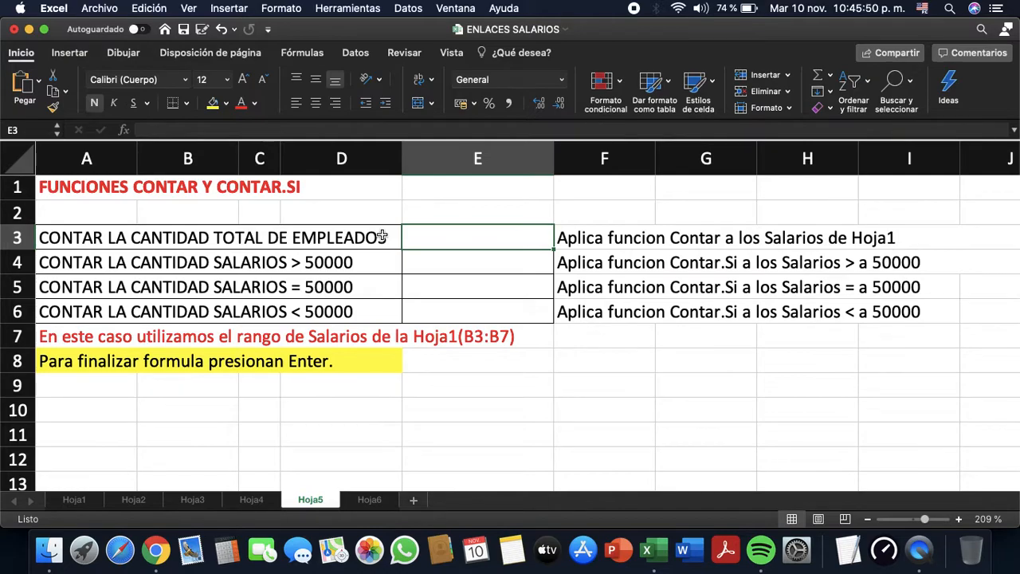
pyautogui.click(74, 499)
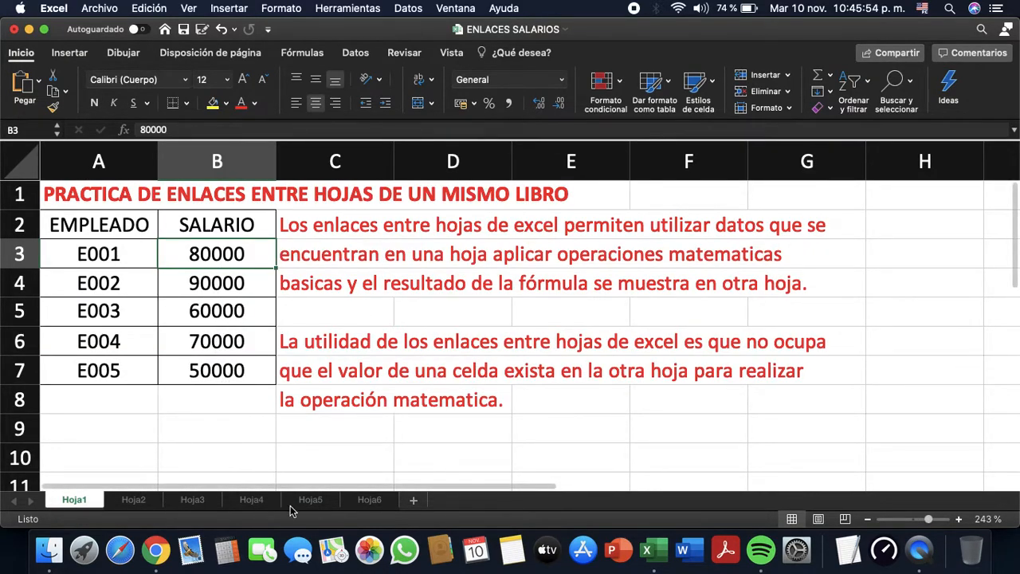
pyautogui.click(322, 505)
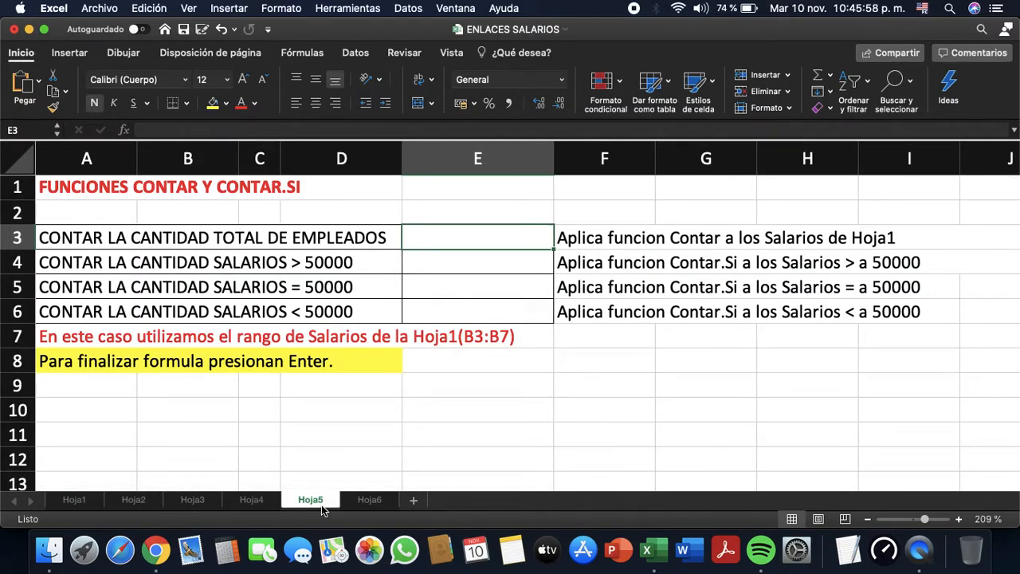
pyautogui.write('=')
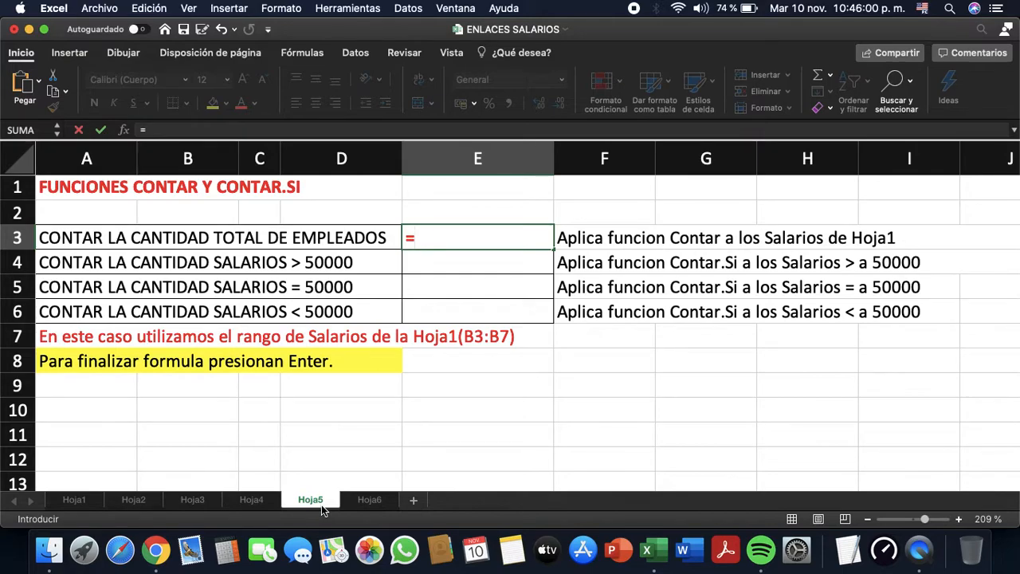
pyautogui.write('CONTAR')
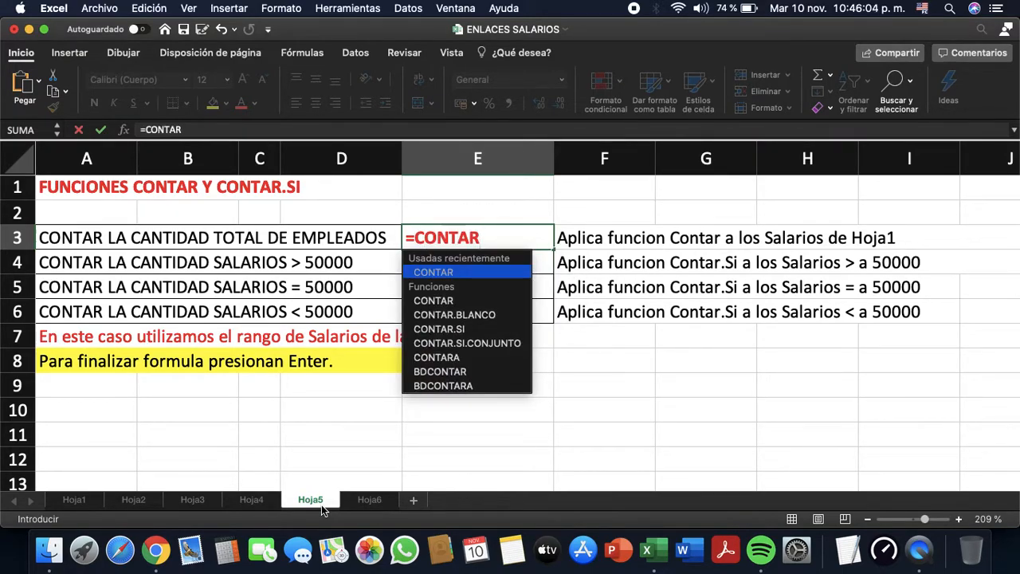
pyautogui.write('(')
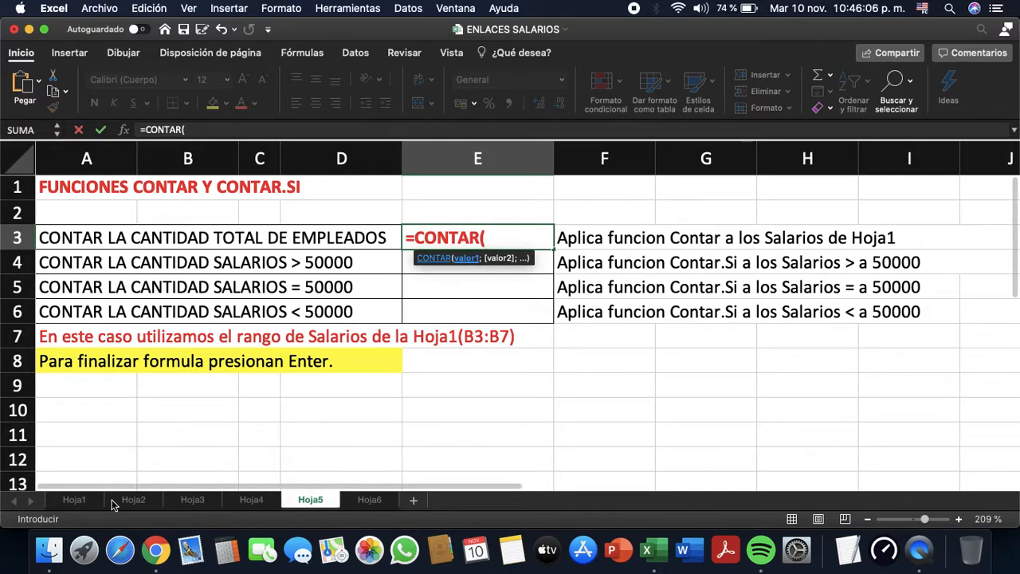
pyautogui.click(88, 503)
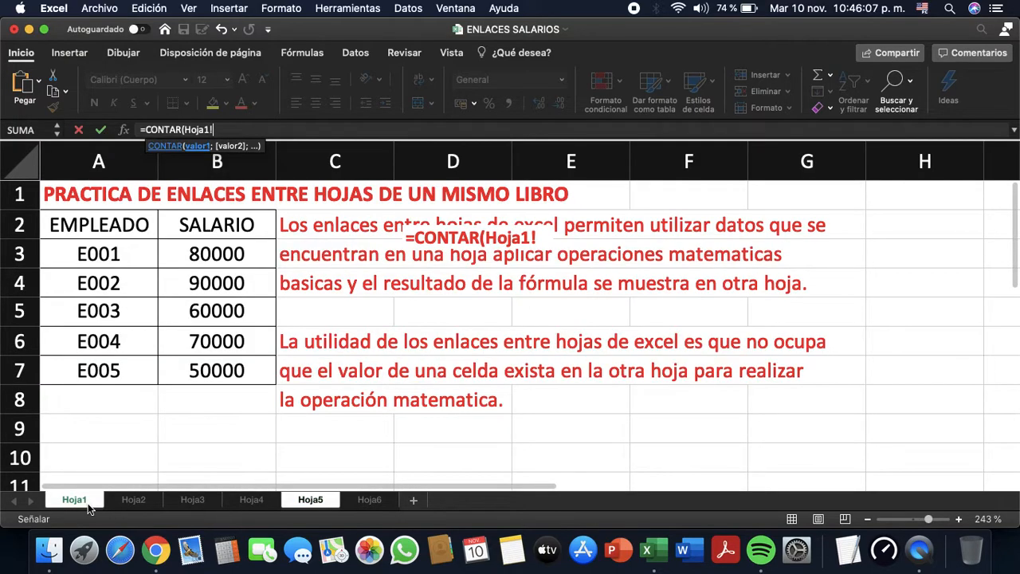
pyautogui.click(246, 253)
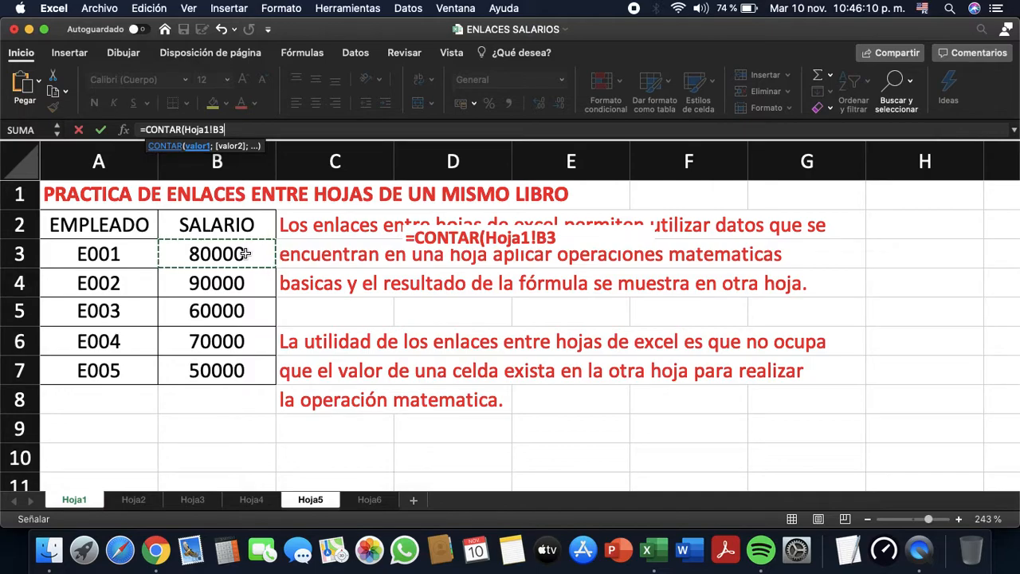
pyautogui.hotkey('shift', 'Down')
pyautogui.hotkey('shift', 'Down')
pyautogui.hotkey('shift', 'Down')
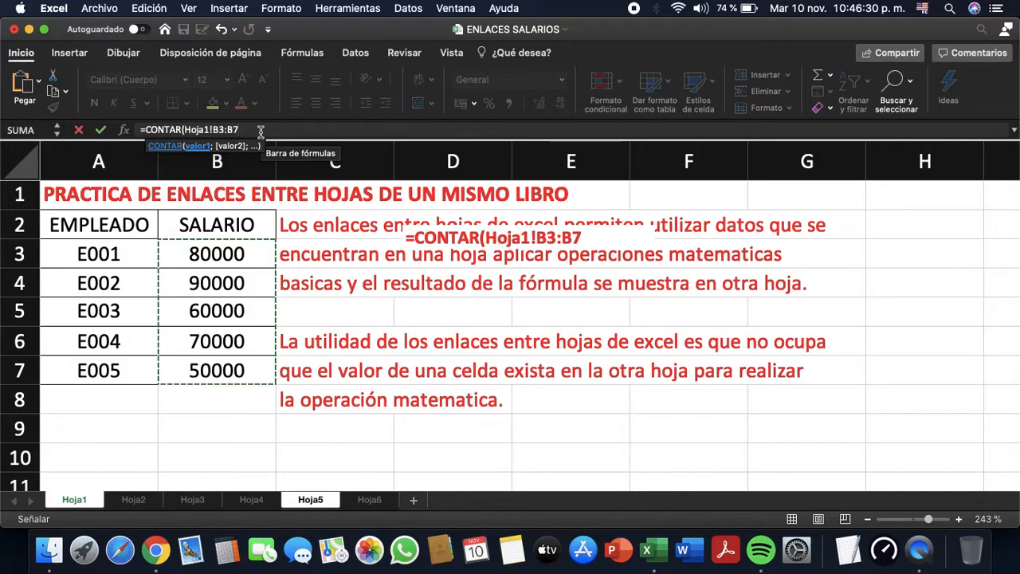
pyautogui.press('Return')
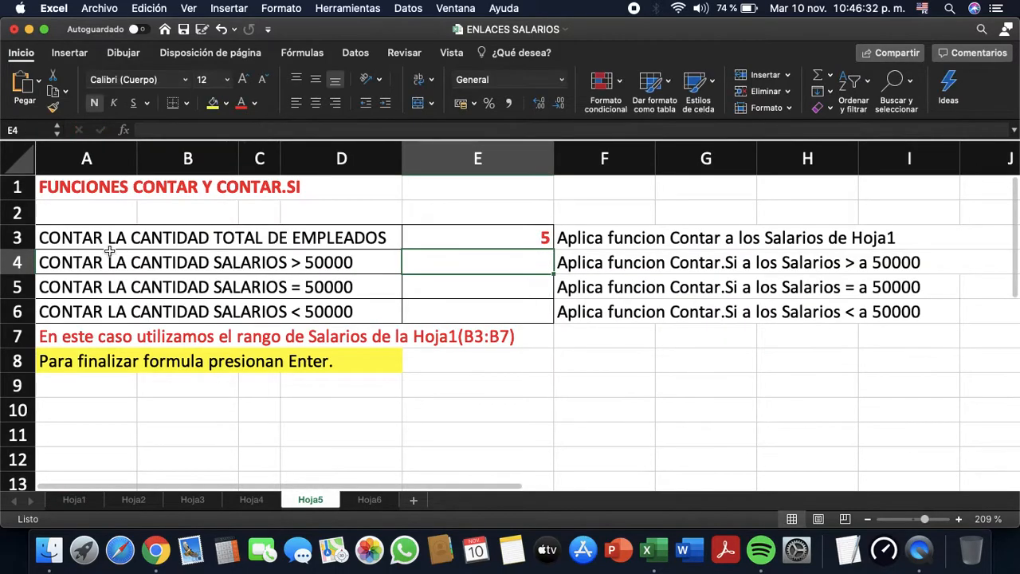
# - Review the linked CONTAR formula in cell E3 of Hoja5, leaving it as entered
pyautogui.scroll(5, 544, 219)
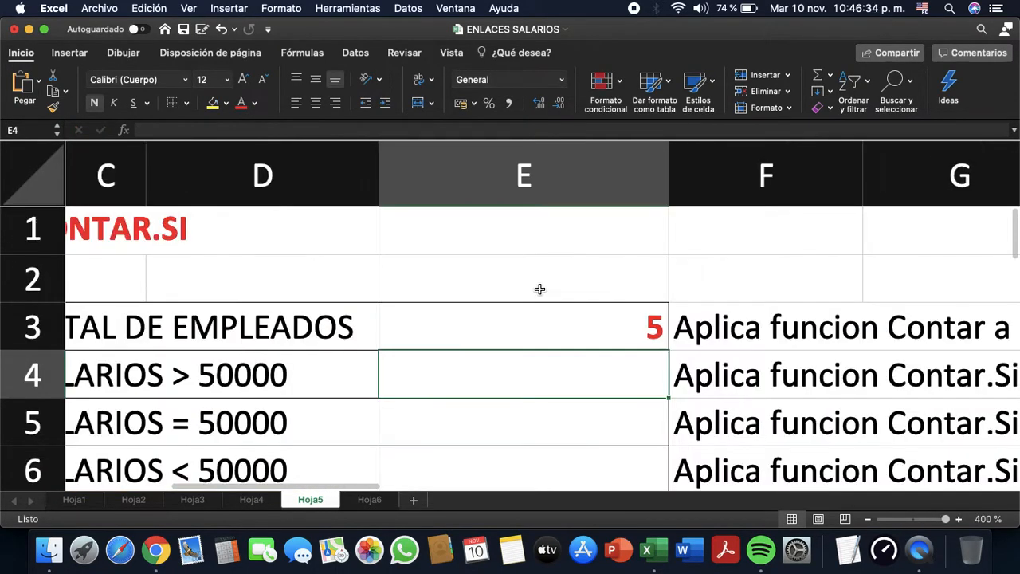
pyautogui.doubleClick(579, 324)
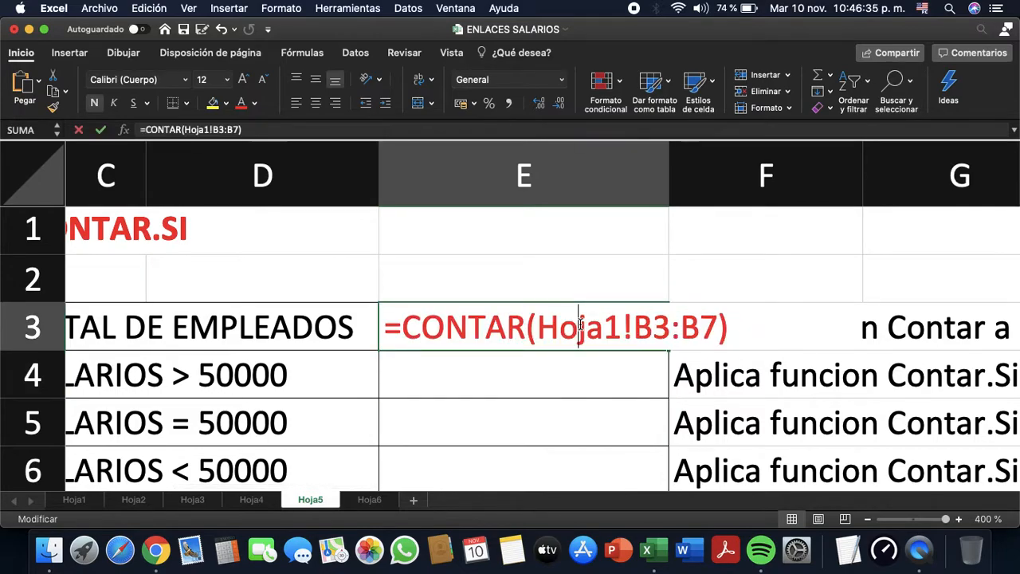
pyautogui.click(747, 325)
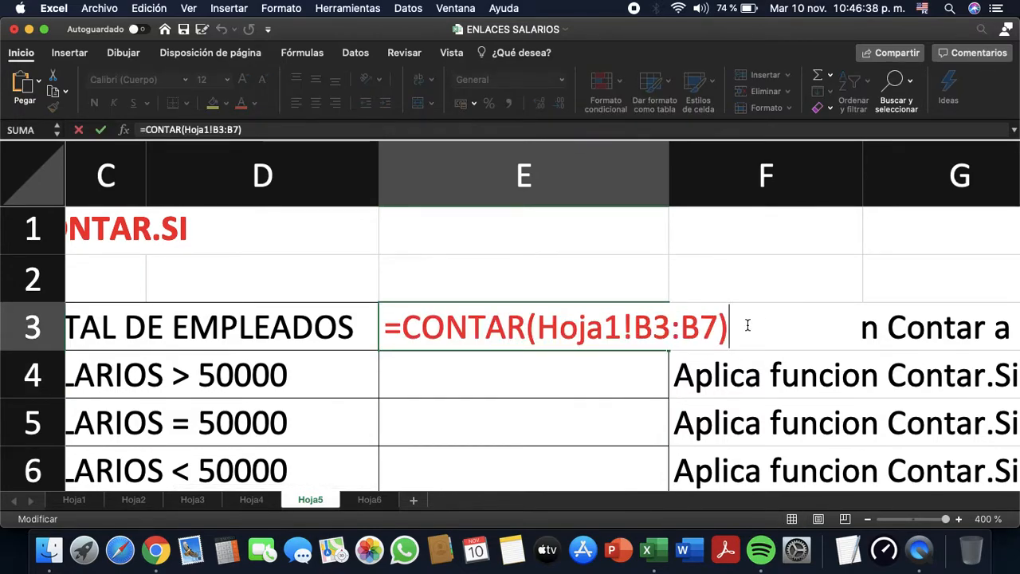
pyautogui.press('Return')
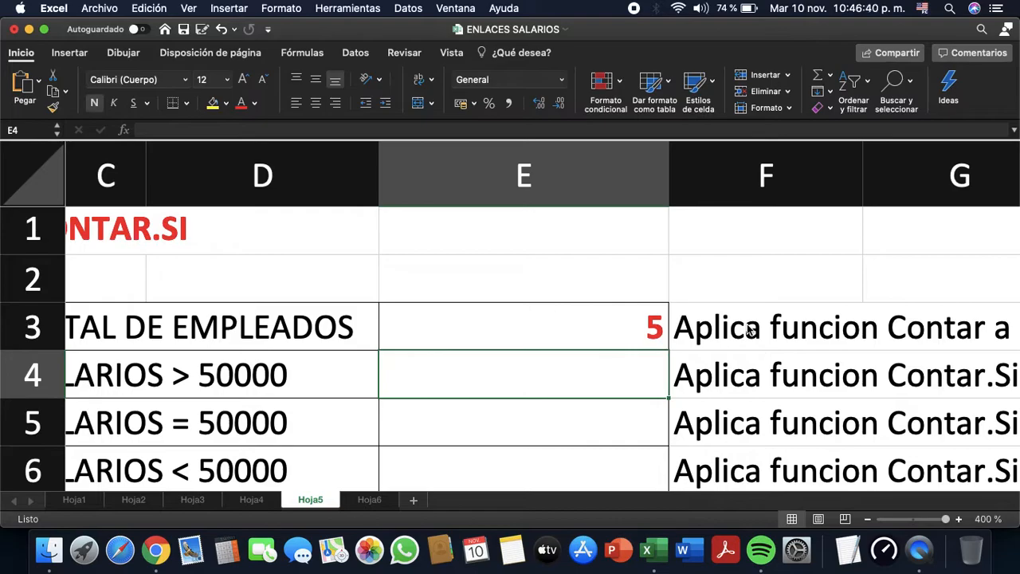
# - Count the salaries above 50000 in cell E4 of Hoja5 with the linked formula =CONTAR.SI(Hoja1!B3:B7;">50000")
pyautogui.scroll(-5, 748, 329)
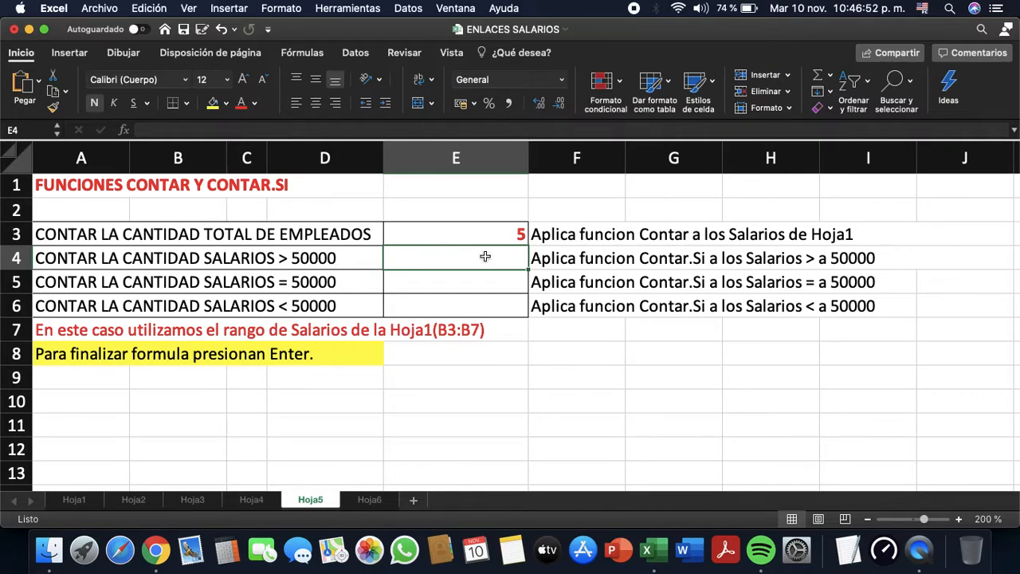
pyautogui.write('=')
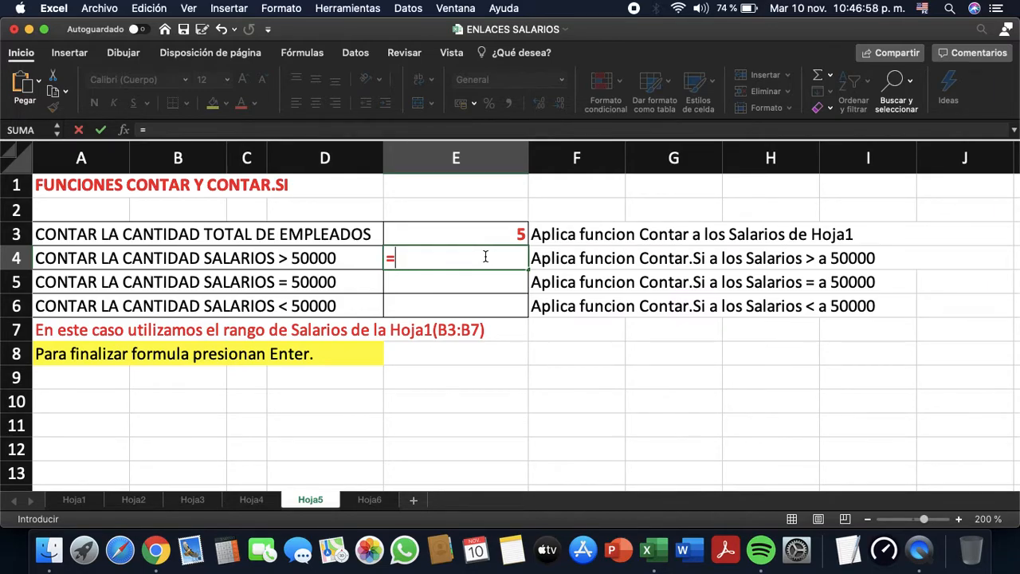
pyautogui.write('CONT')
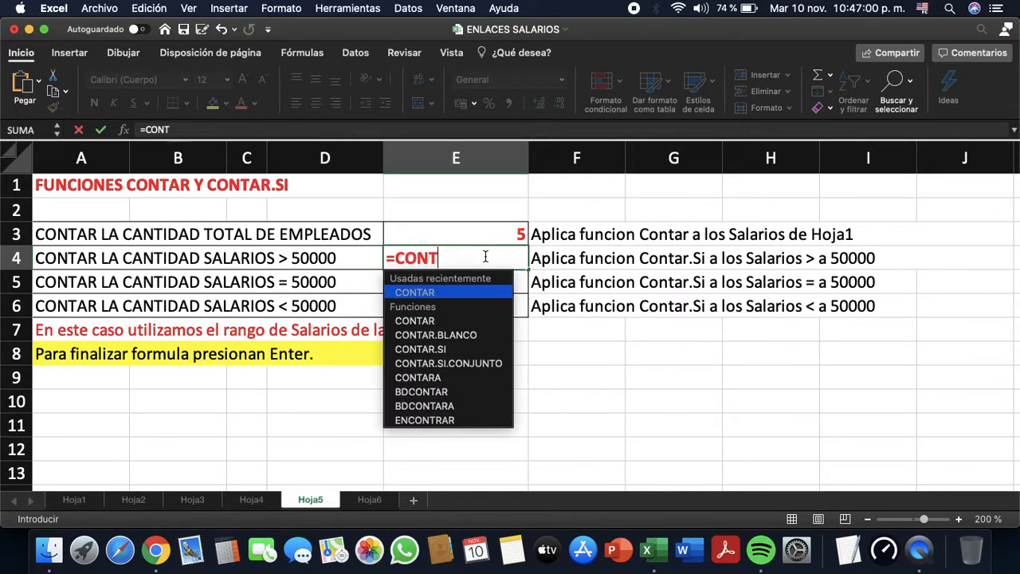
pyautogui.write('AR.SI')
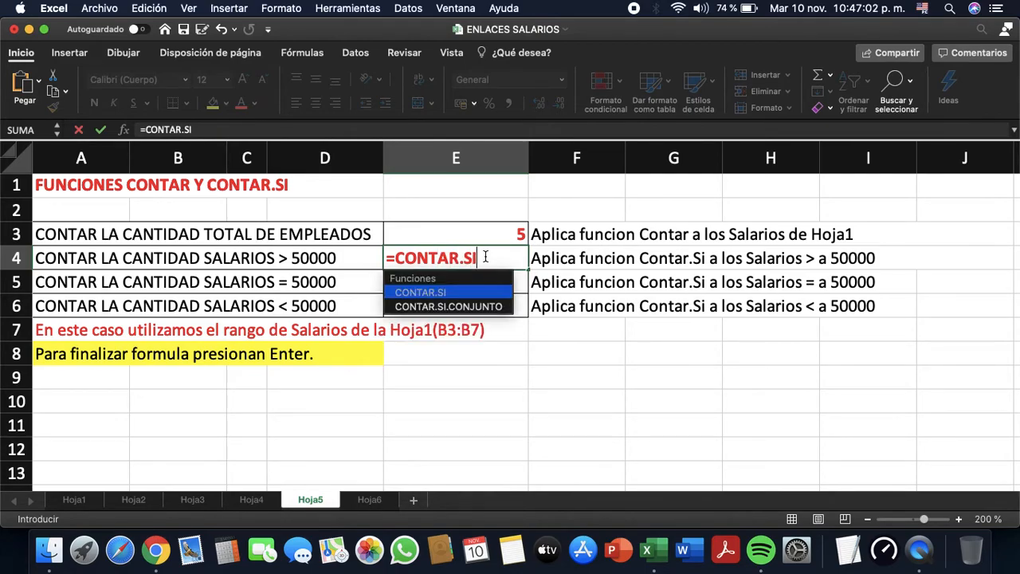
pyautogui.write('(')
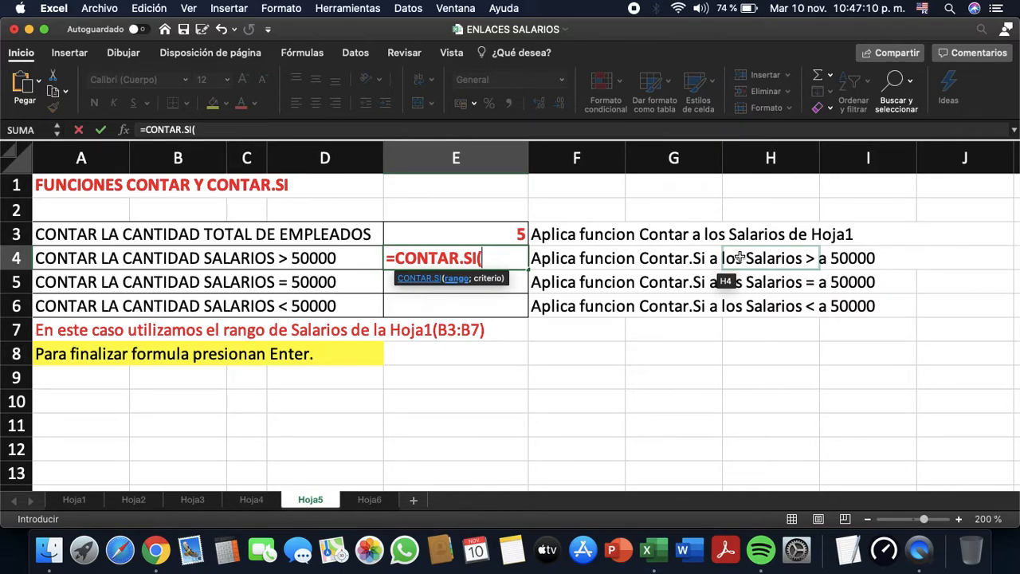
pyautogui.click(74, 499)
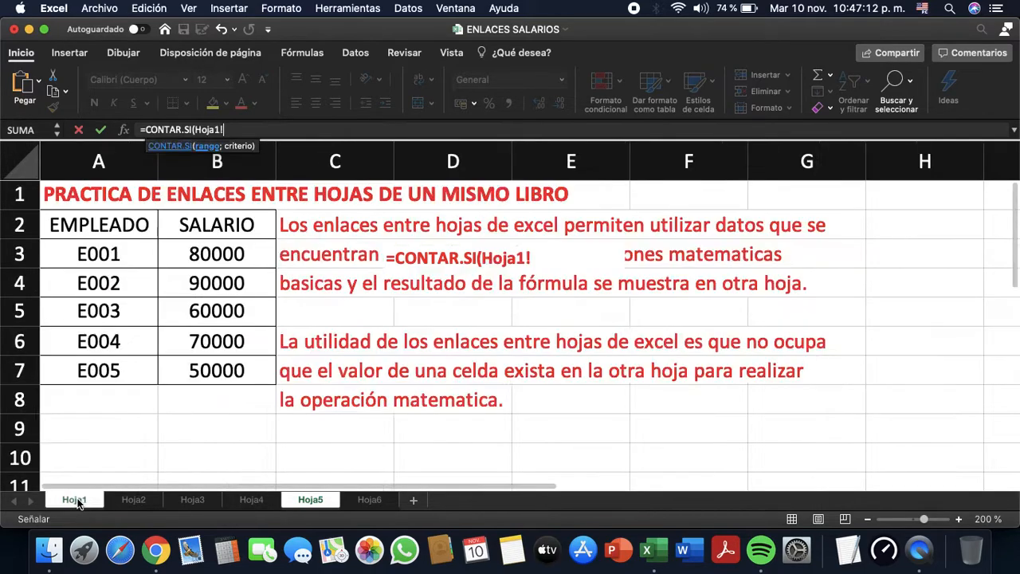
pyautogui.click(240, 253)
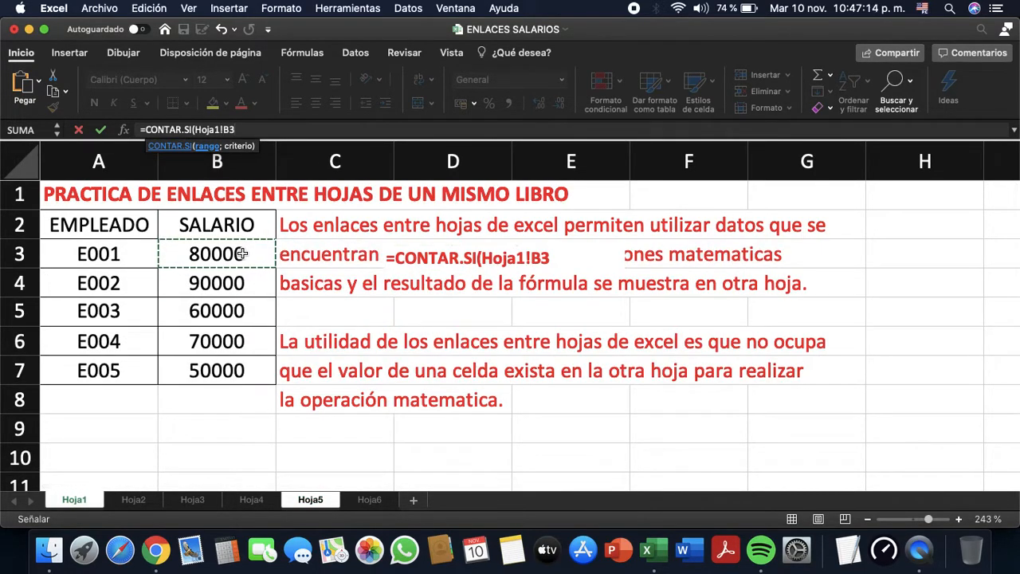
pyautogui.moveTo(240, 253); pyautogui.dragTo(239, 370)
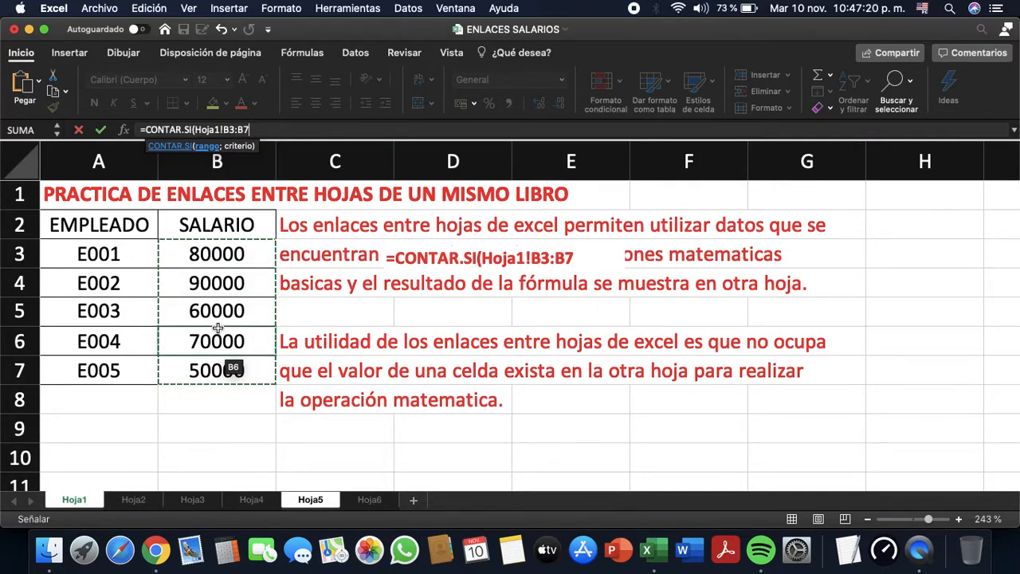
pyautogui.write(';">')
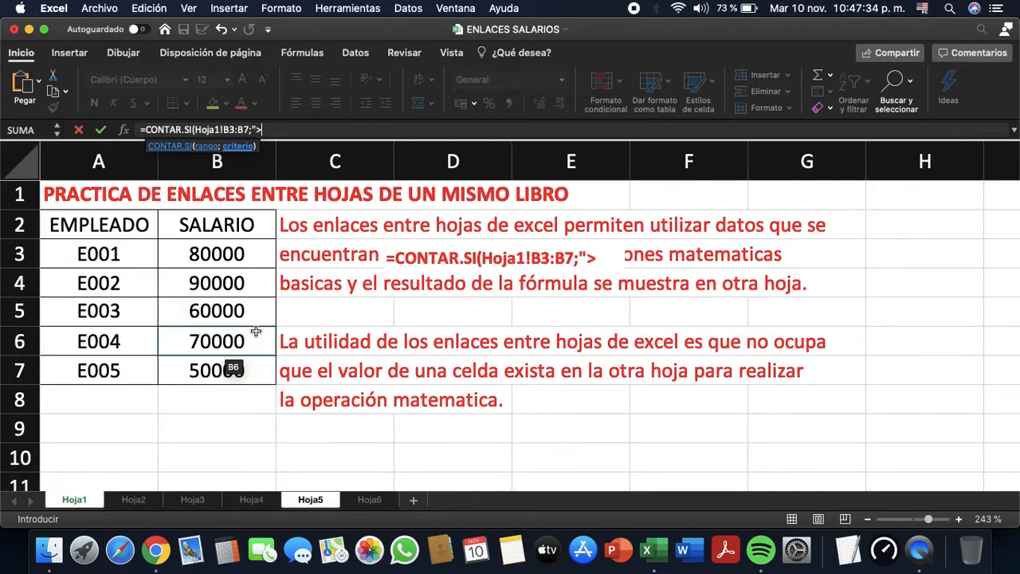
pyautogui.write('50000')
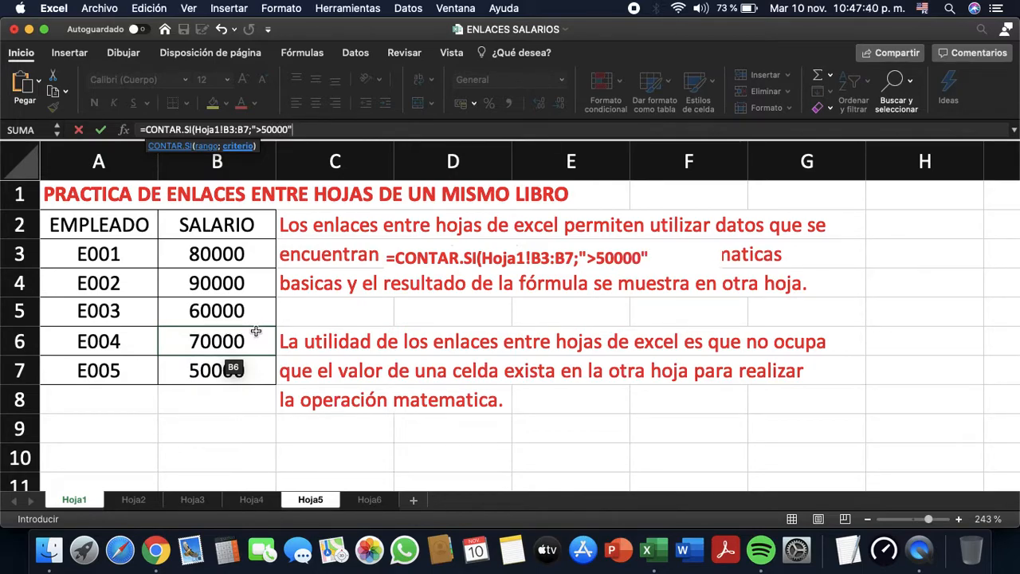
pyautogui.write('"')
pyautogui.press('Return')
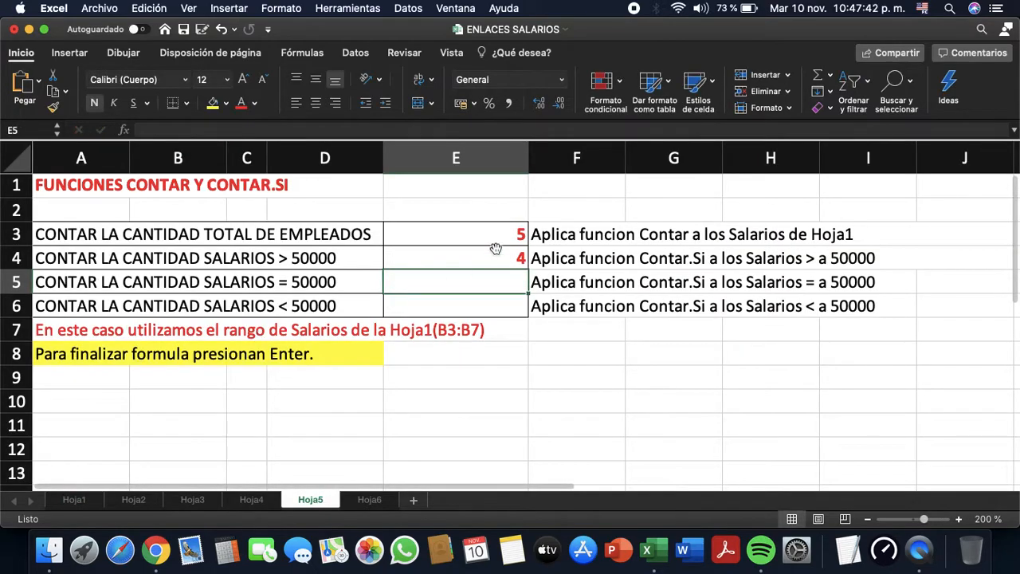
# - Review the linked CONTAR.SI formula in cell E4 of Hoja5, leaving it as entered
pyautogui.scroll(5, 472, 256)
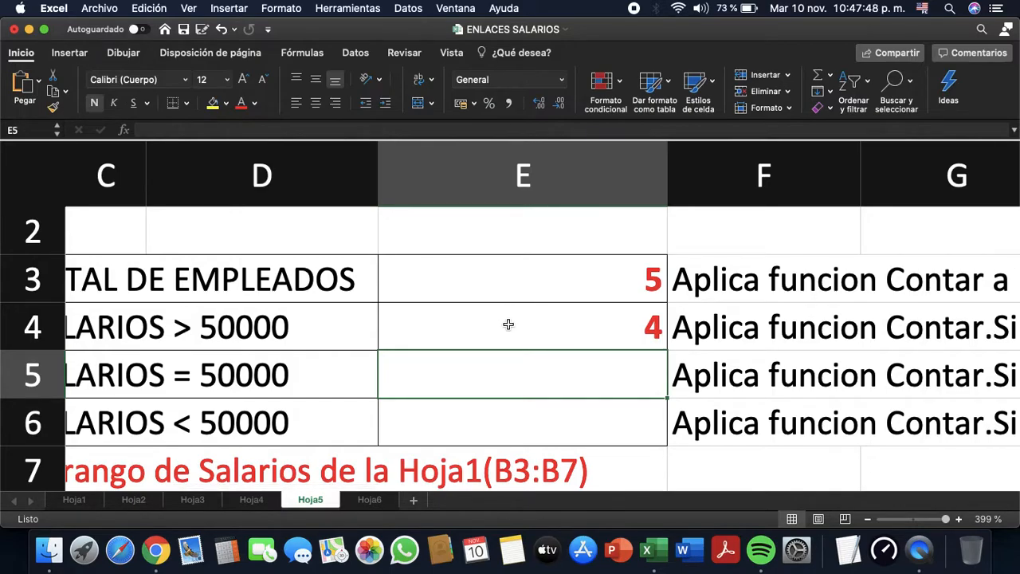
pyautogui.click(527, 324)
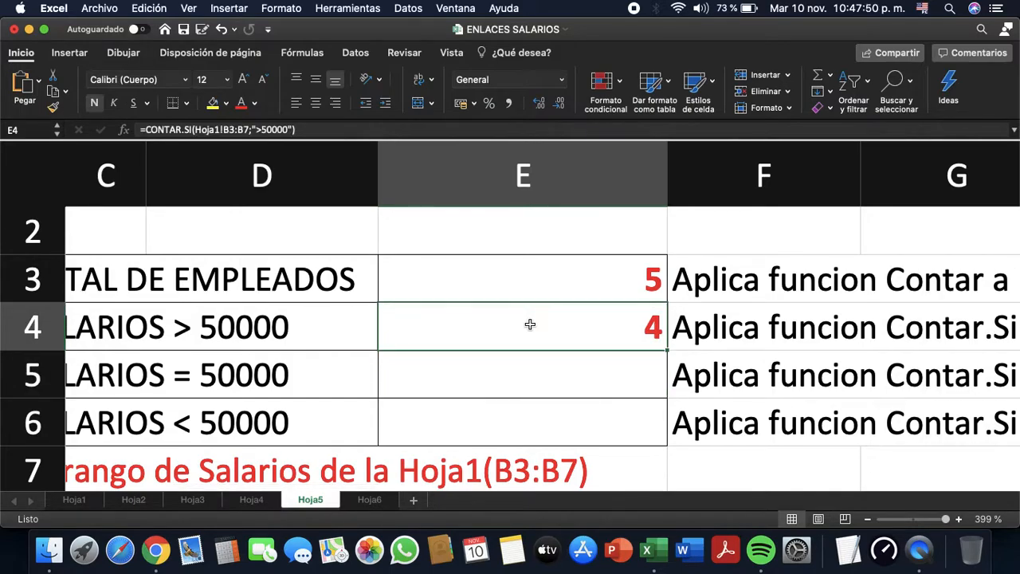
pyautogui.doubleClick(529, 324)
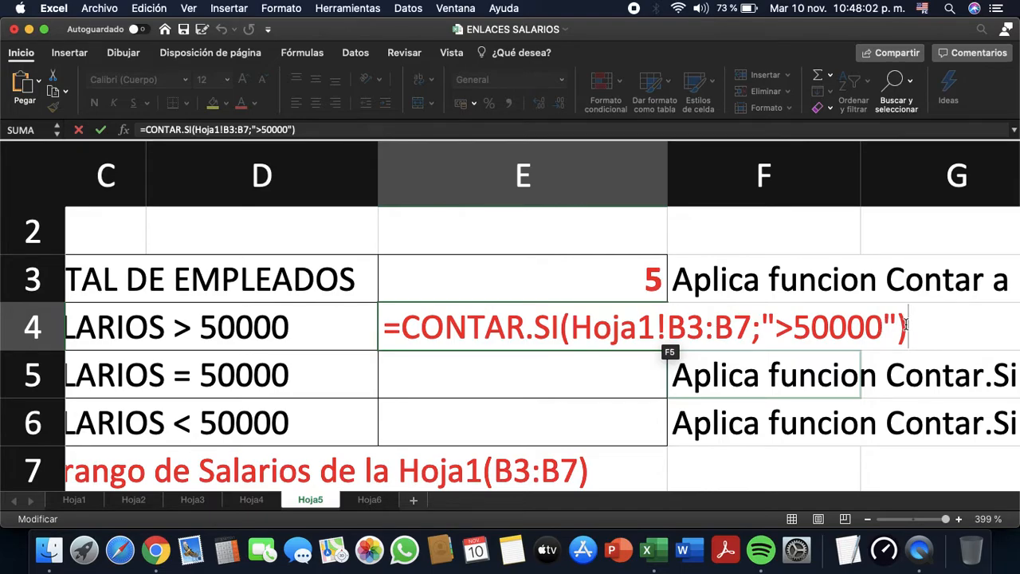
pyautogui.press('Return')
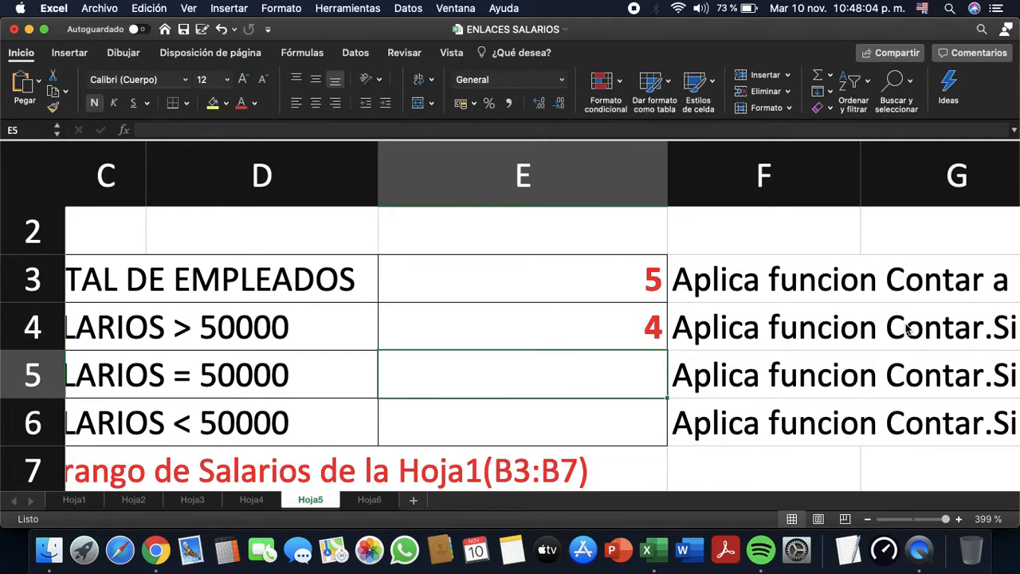
# - Begin a CONTAR.SI formula in cell E5 of Hoja5 using the salary range Hoja1!B3:B7
pyautogui.scroll(-5, 564, 316)
pyautogui.scroll(-1, 439, 354)
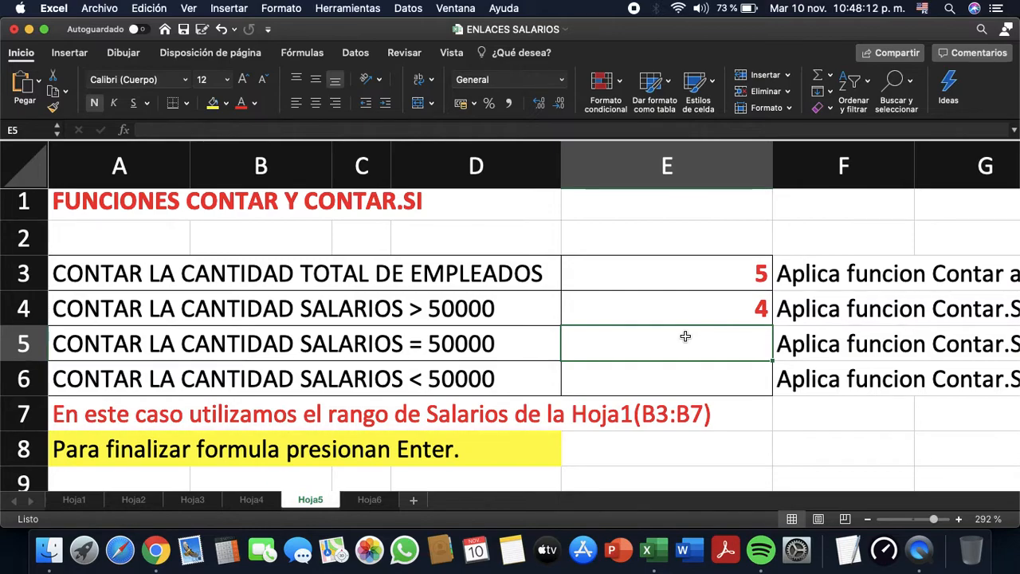
pyautogui.write('=')
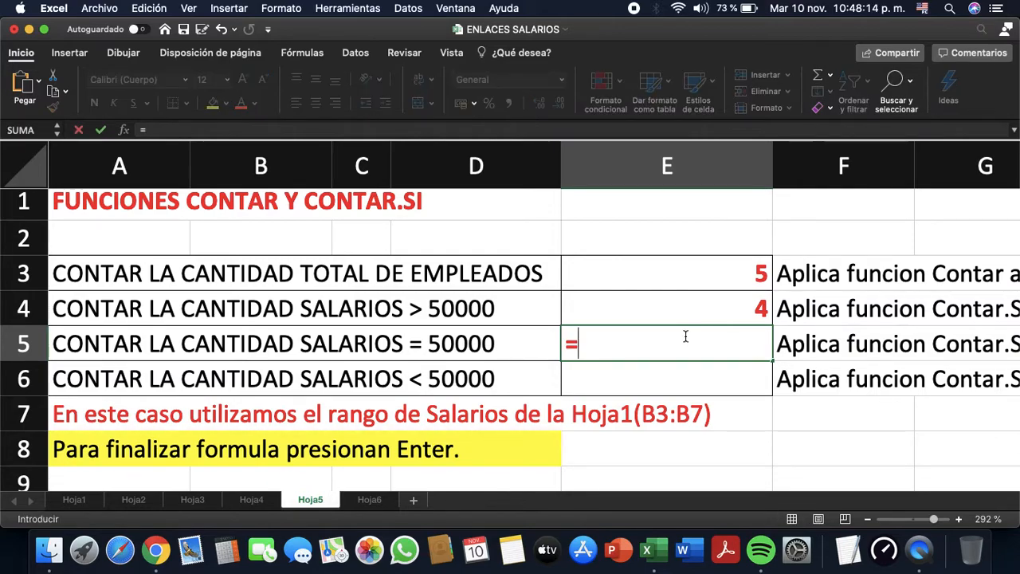
pyautogui.write('CON')
pyautogui.write('R')
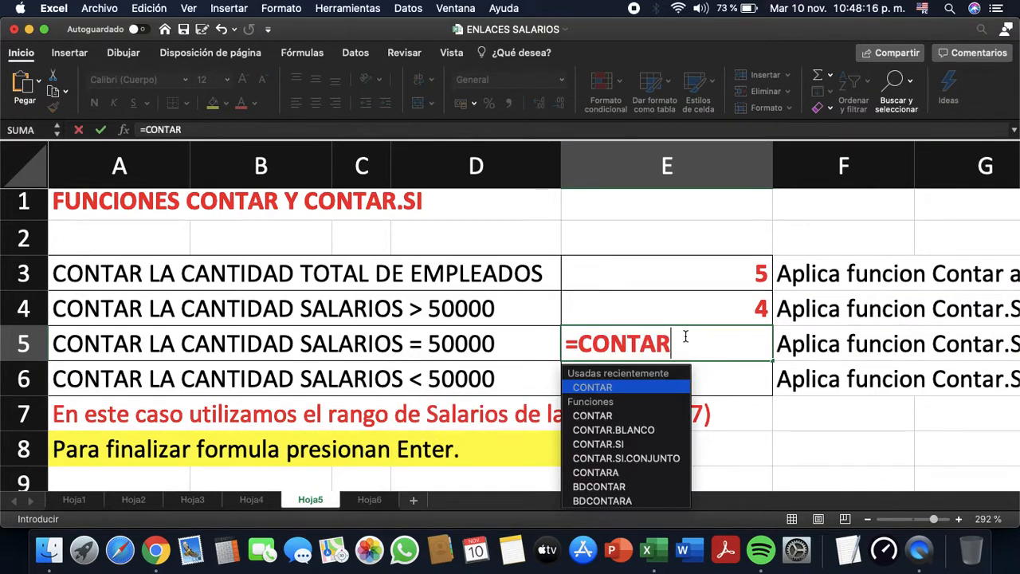
pyautogui.write('.SI(')
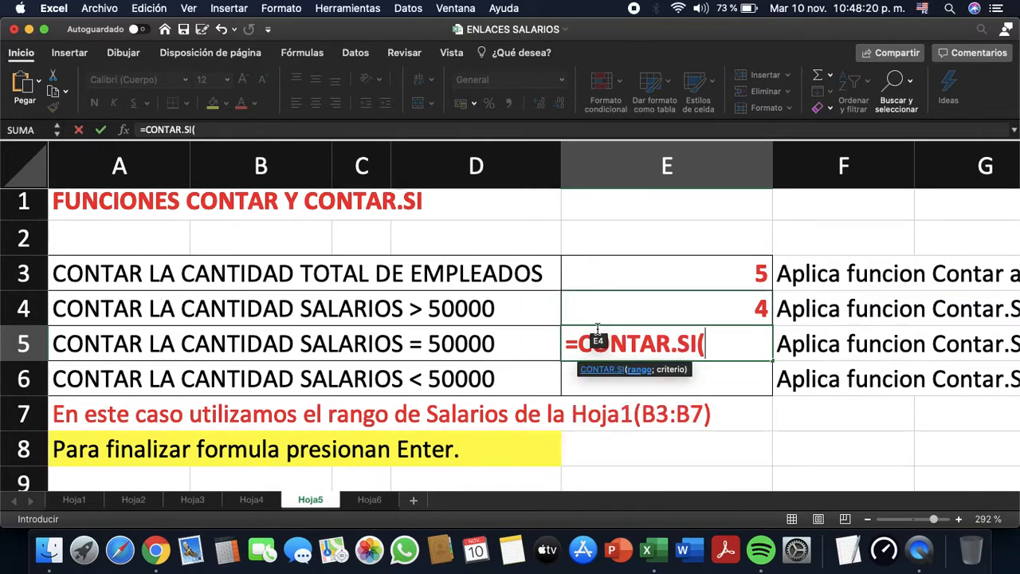
pyautogui.click(70, 500)
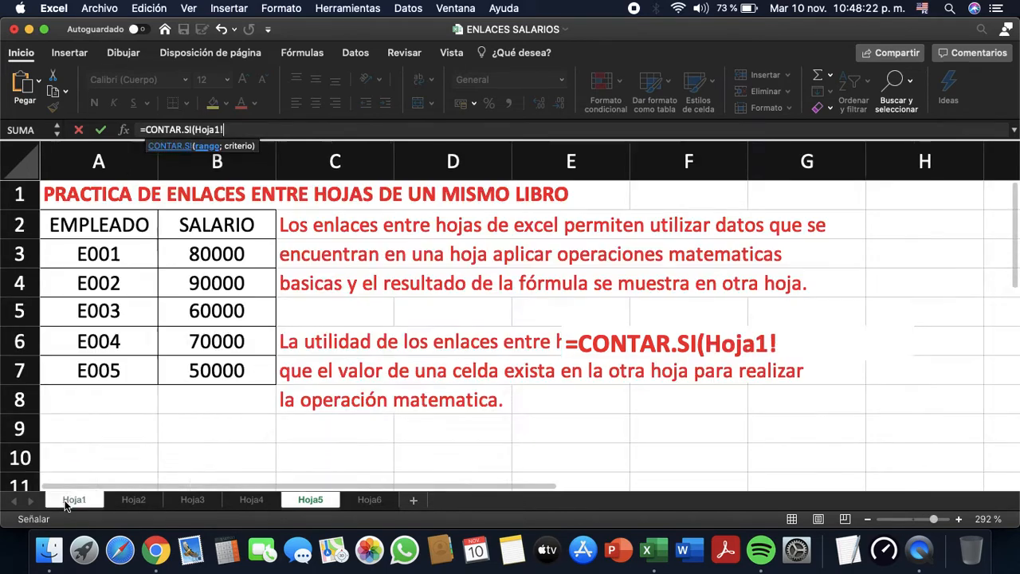
pyautogui.click(254, 261)
pyautogui.hotkey('shift', 'Down')
pyautogui.hotkey('shift', 'Down')
pyautogui.hotkey('shift', 'Down')
pyautogui.hotkey('shift', 'Down')
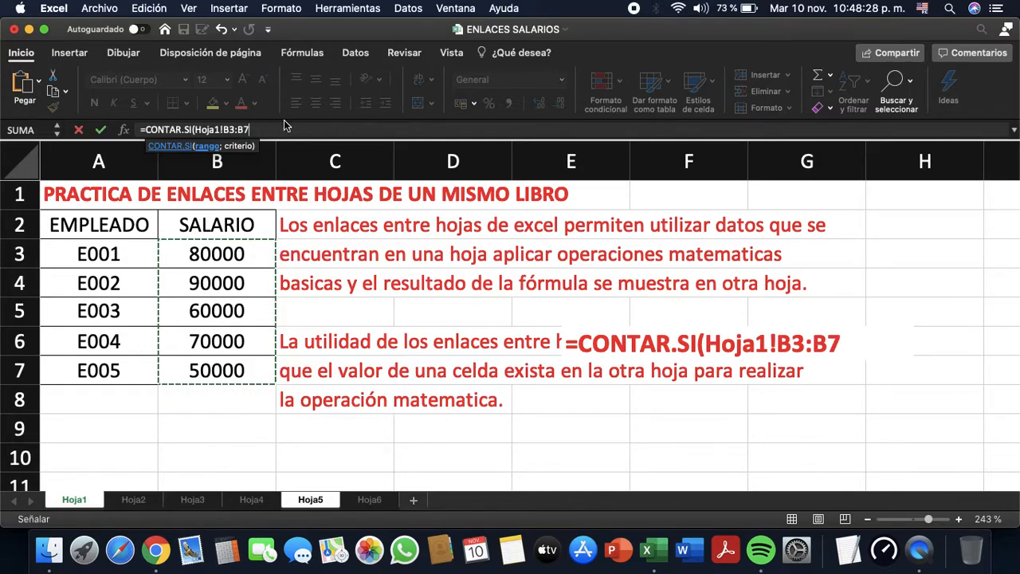
# - Complete the CONTAR.SI formula in cell E5 with the criterion "50000" to count the salaries equal to 50000
pyautogui.write(';')
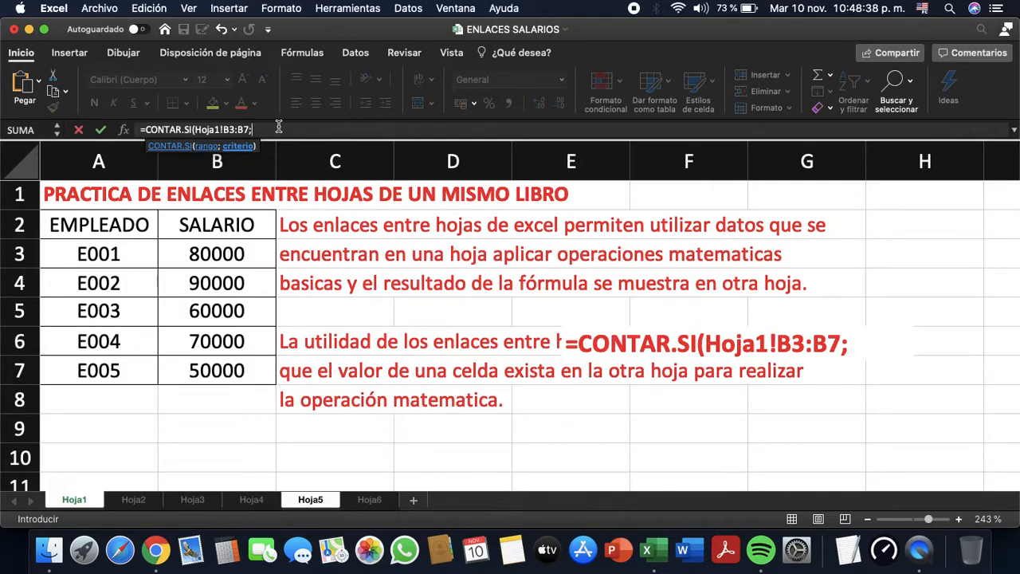
pyautogui.write('"=50')
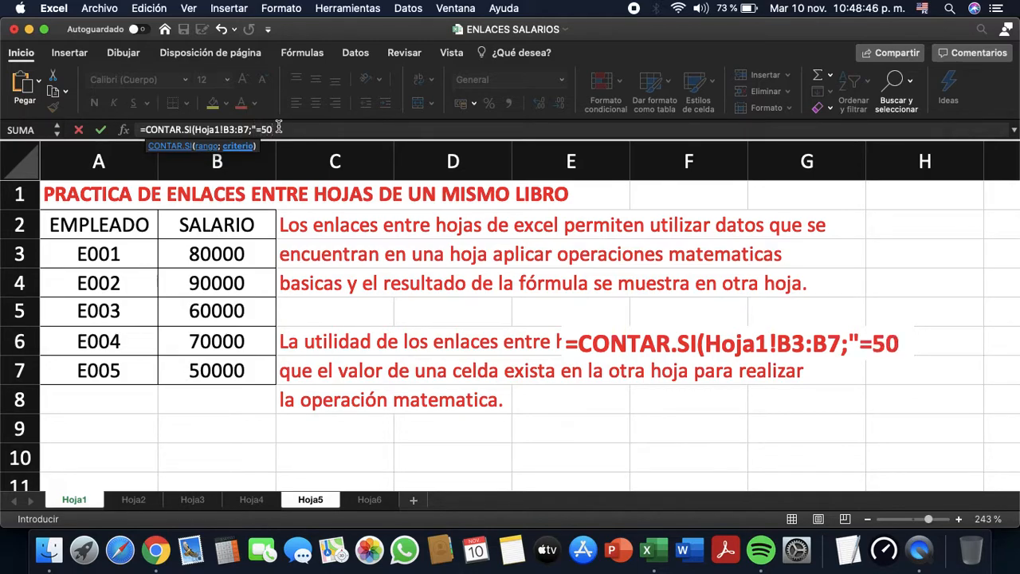
pyautogui.write('000')
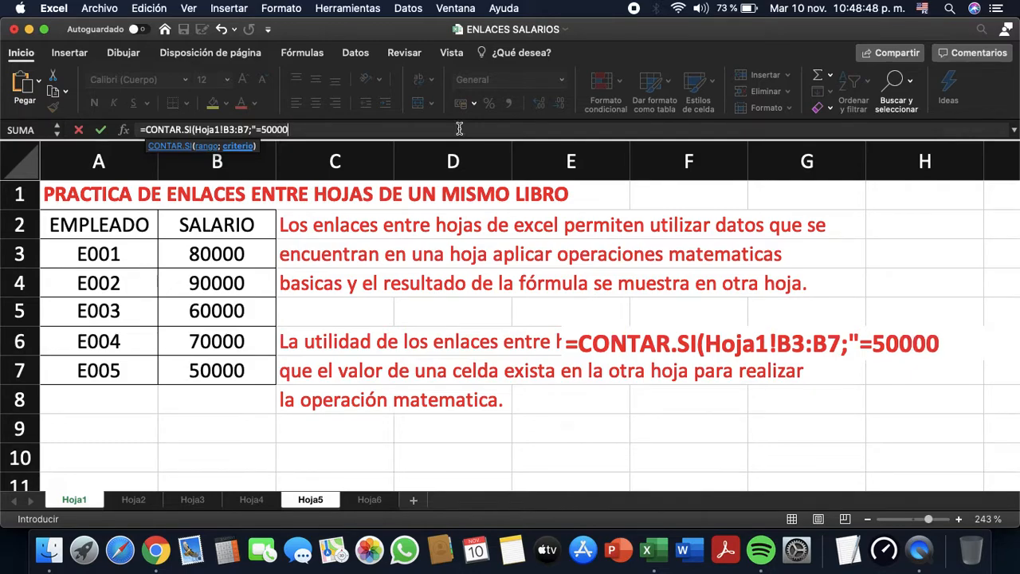
pyautogui.write('"')
pyautogui.press('BackSpace')
pyautogui.press('BackSpace')
pyautogui.press('BackSpace')
pyautogui.press('BackSpace')
pyautogui.press('BackSpace')
pyautogui.press('BackSpace')
pyautogui.press('BackSpace')
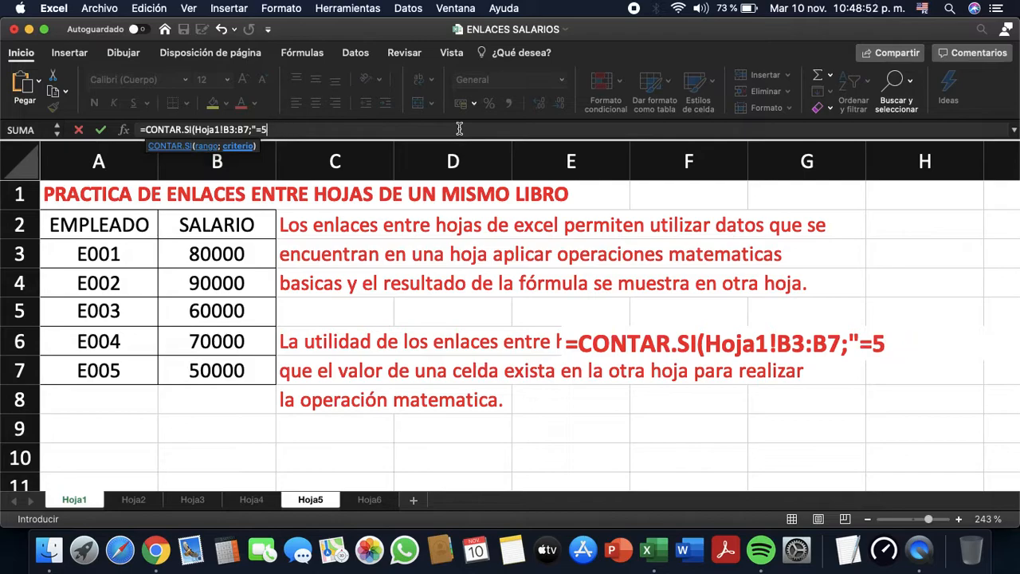
pyautogui.write('50000')
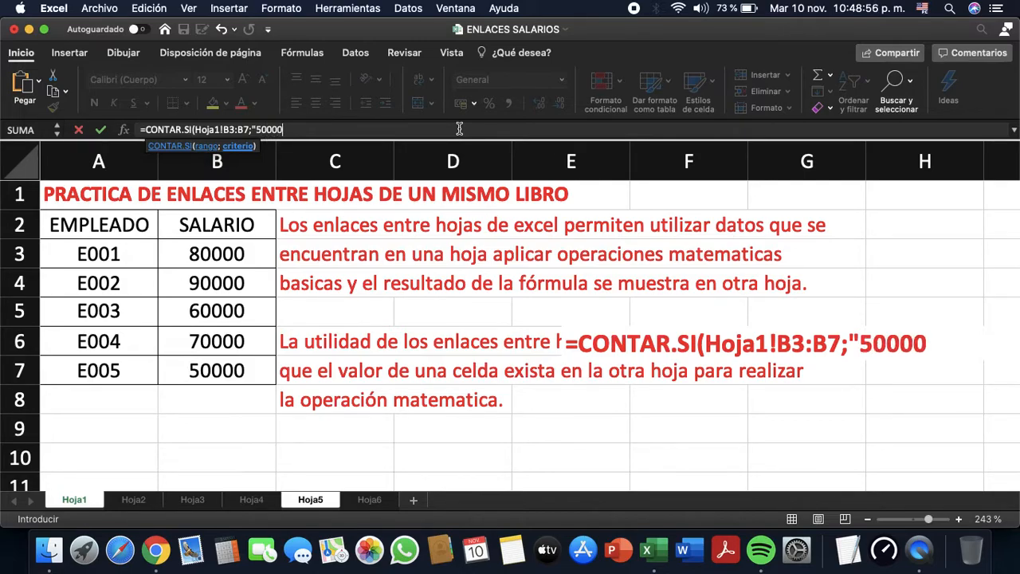
pyautogui.write('"')
pyautogui.press('Return')
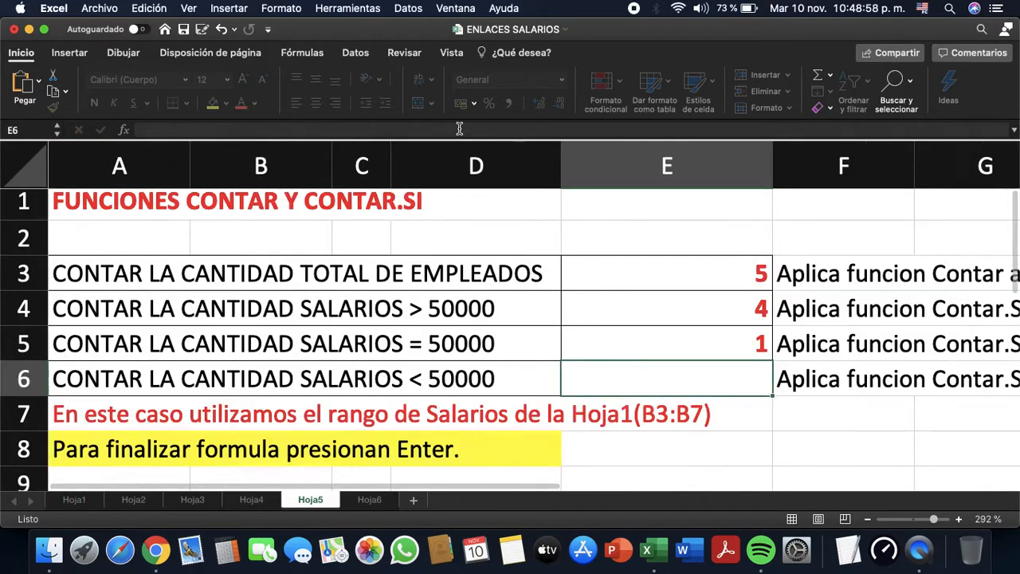
# - Review the linked CONTAR.SI formula in cell E5 of Hoja5, leaving it as entered
pyautogui.scroll(5, 706, 355)
pyautogui.doubleClick(706, 356)
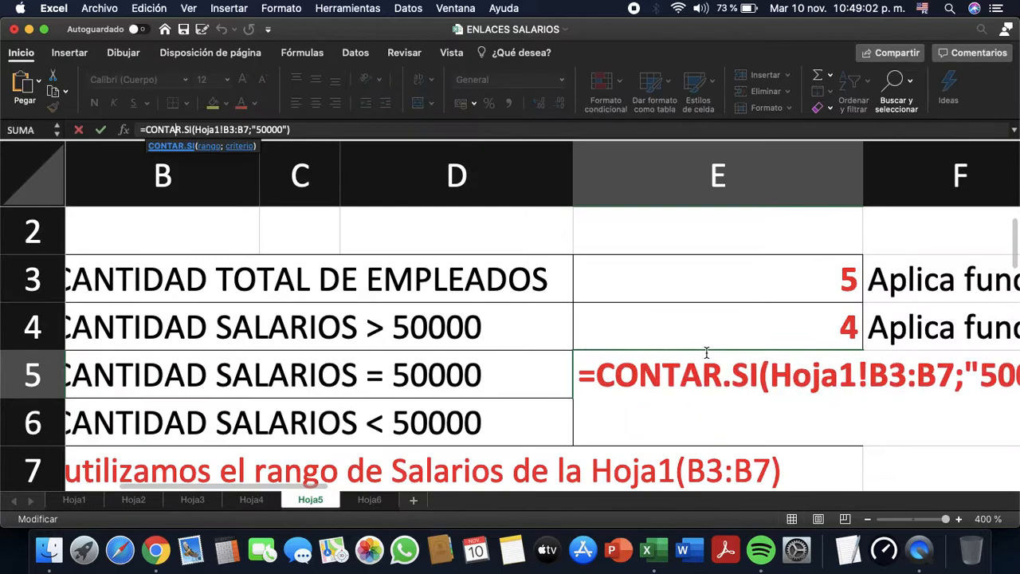
pyautogui.moveTo(865, 350); pyautogui.dragTo(988, 350)
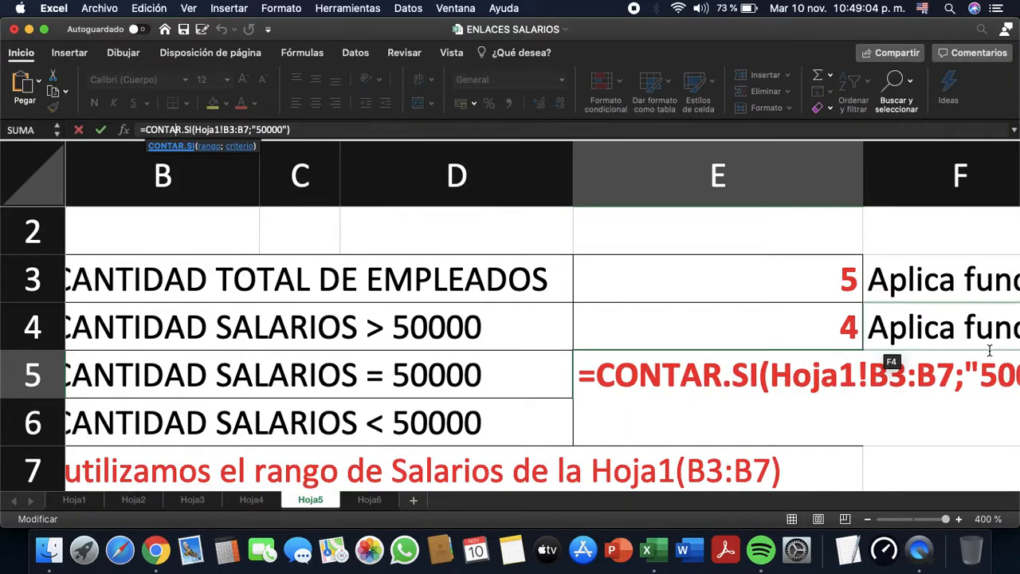
pyautogui.press('Return')
pyautogui.scroll(-3, 765, 360)
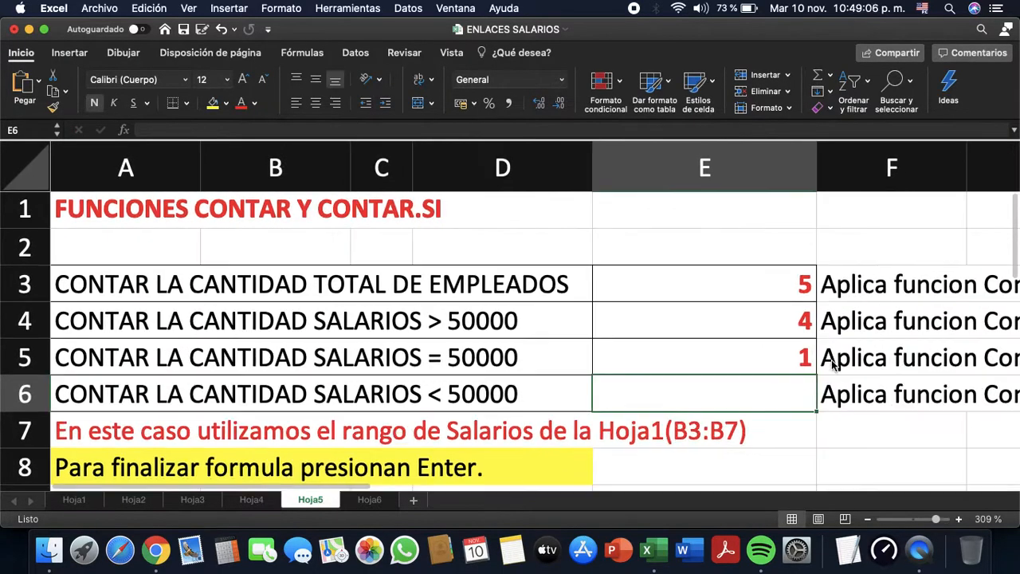
pyautogui.doubleClick(764, 360)
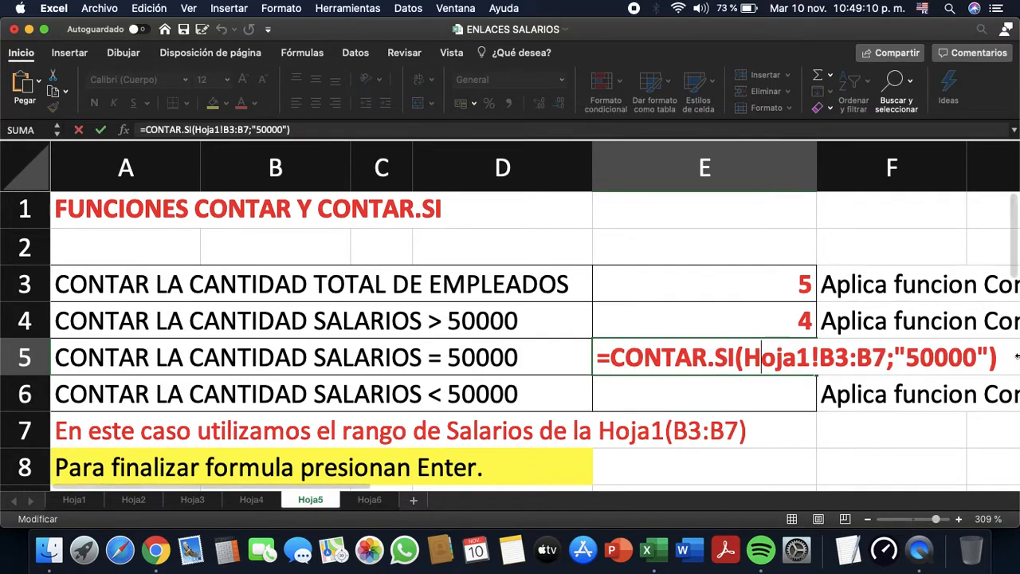
pyautogui.press('Return')
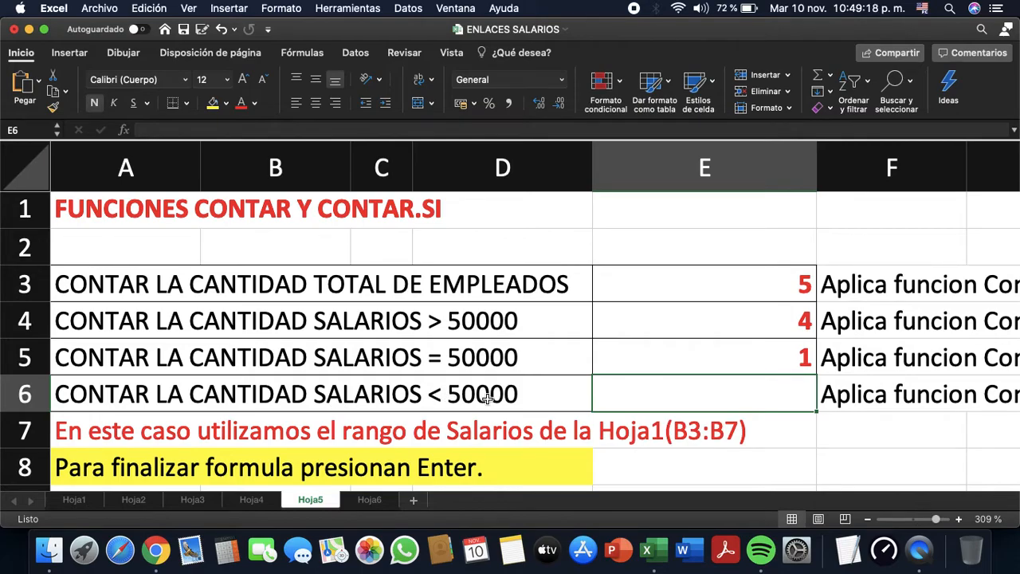
# - Begin a CONTAR.SI formula in cell E6 of Hoja5 using the salary range Hoja1!B3:B7
pyautogui.hscroll(5, 654, 390)
pyautogui.scroll(2, 743, 395)
pyautogui.scroll(-2, 744, 396)
pyautogui.hscroll(-1, 743, 396)
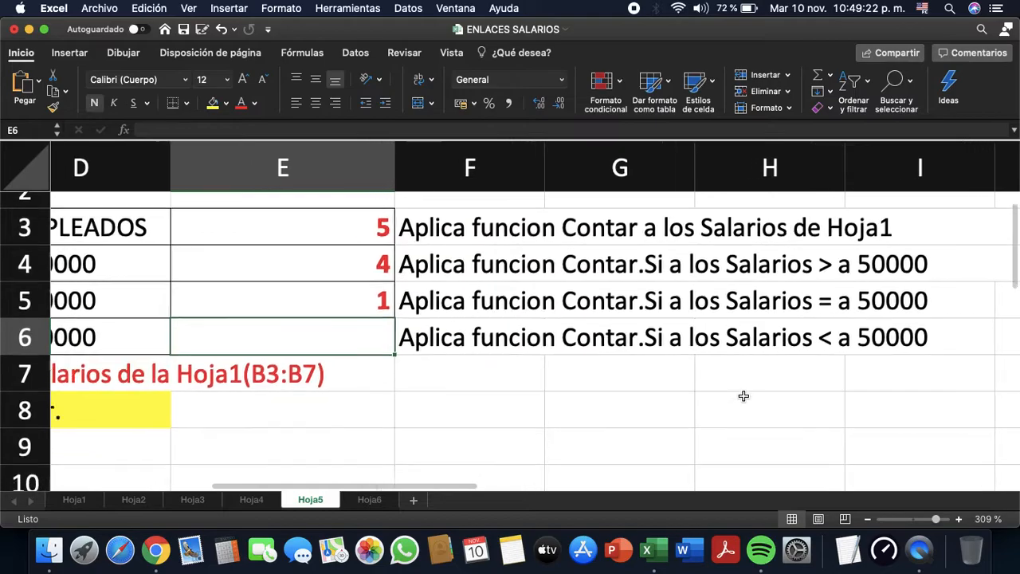
pyautogui.hscroll(-3, 743, 395)
pyautogui.write('=')
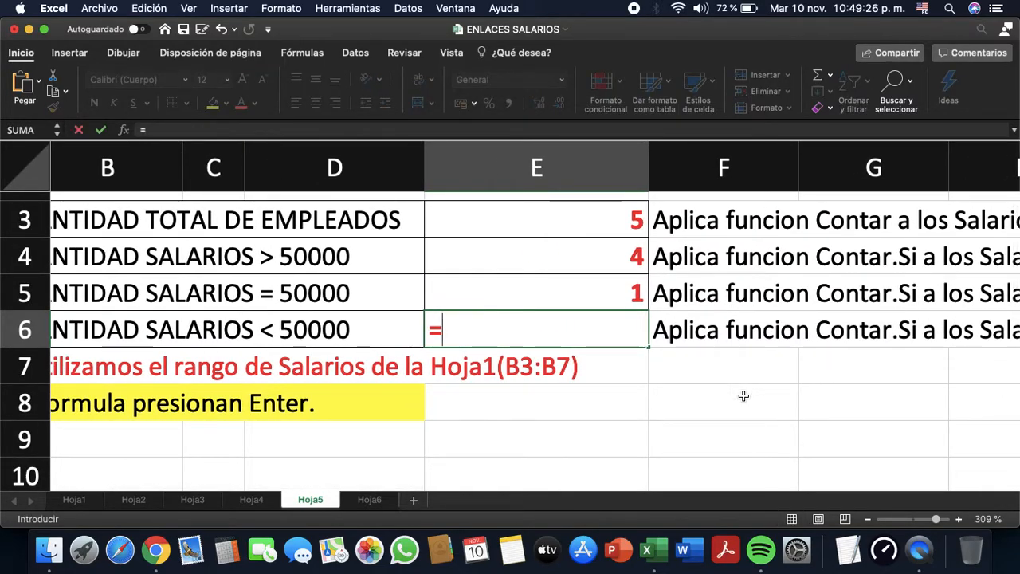
pyautogui.write('CON')
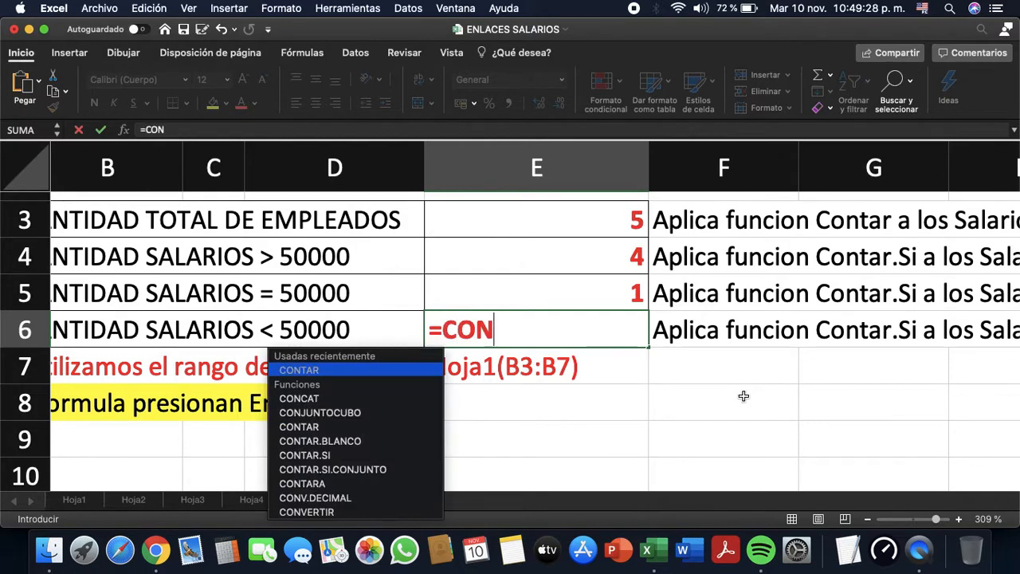
pyautogui.write('TAR.SI')
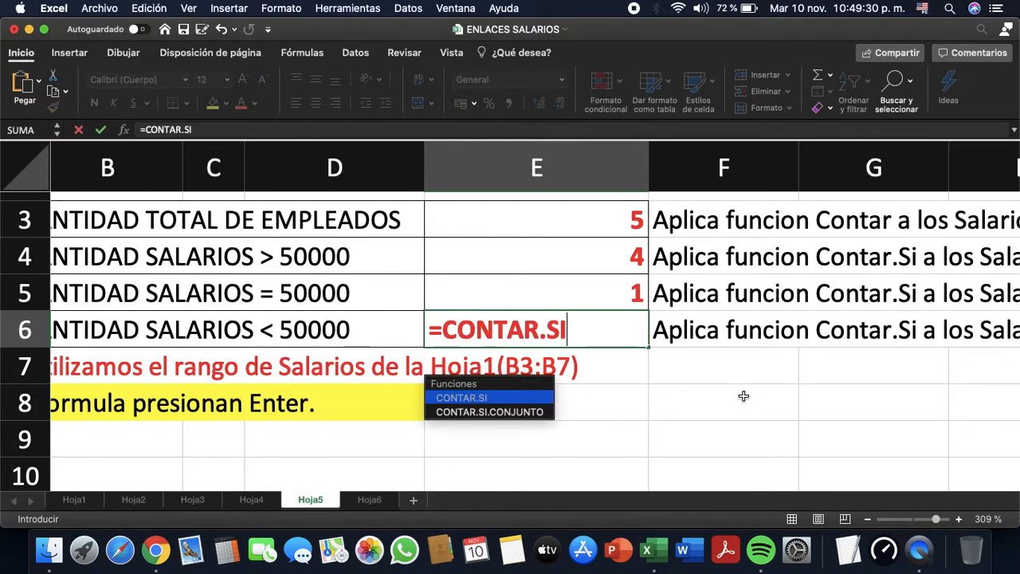
pyautogui.write('(')
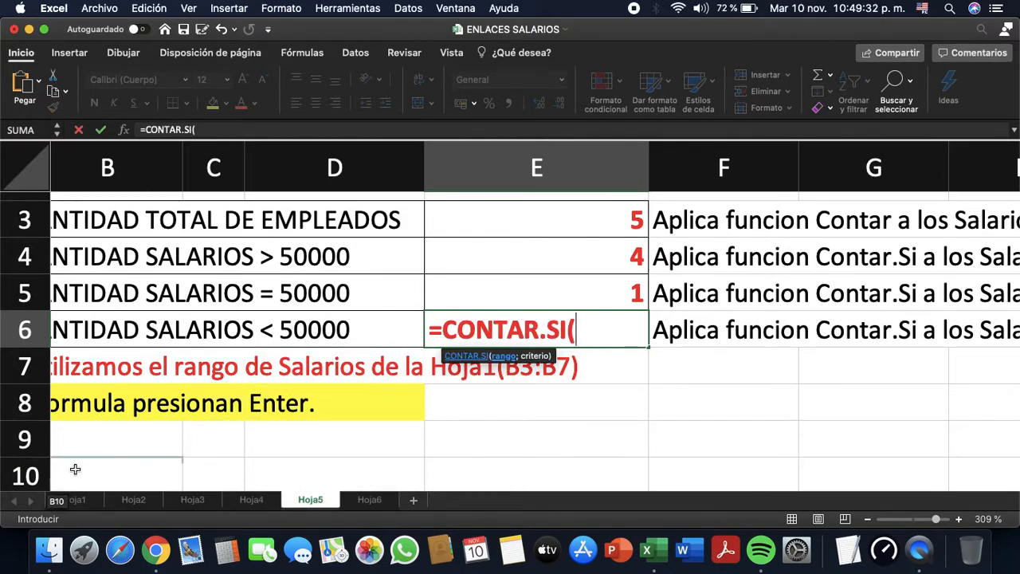
pyautogui.click(74, 500)
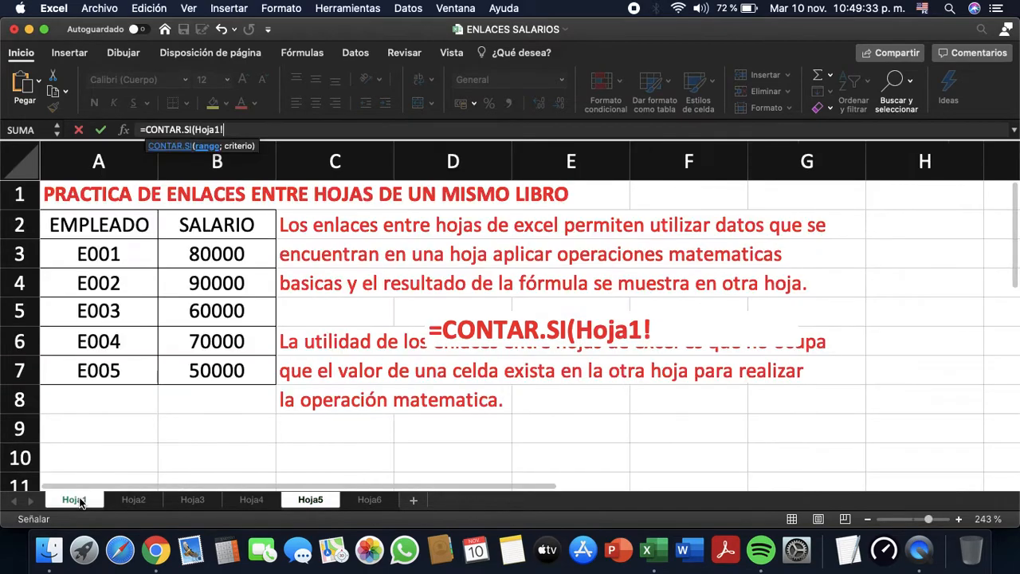
pyautogui.click(231, 254)
pyautogui.hotkey('shift', 'Down')
pyautogui.hotkey('shift', 'Down')
pyautogui.hotkey('shift', 'Down')
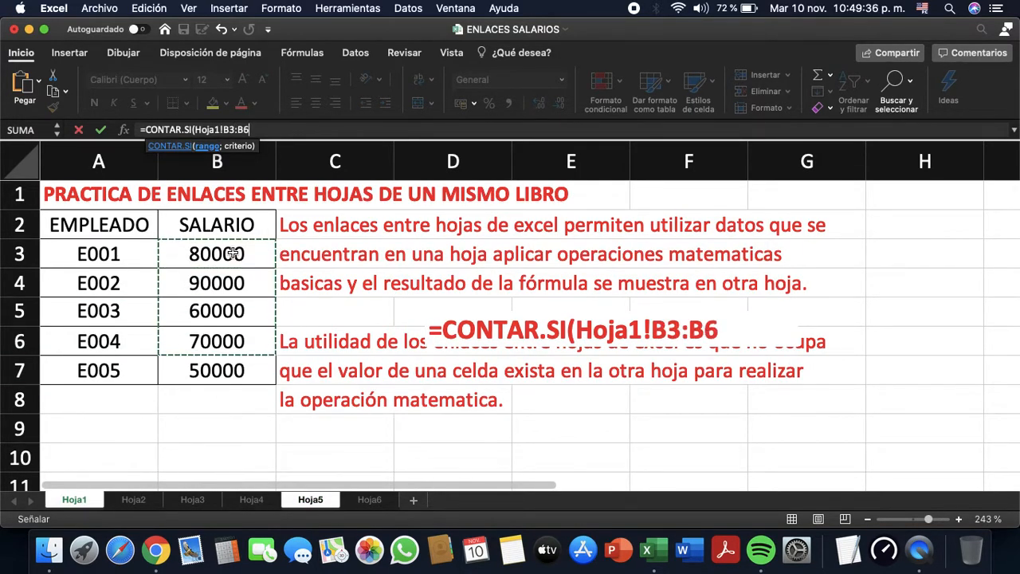
pyautogui.hotkey('shift', 'Down')
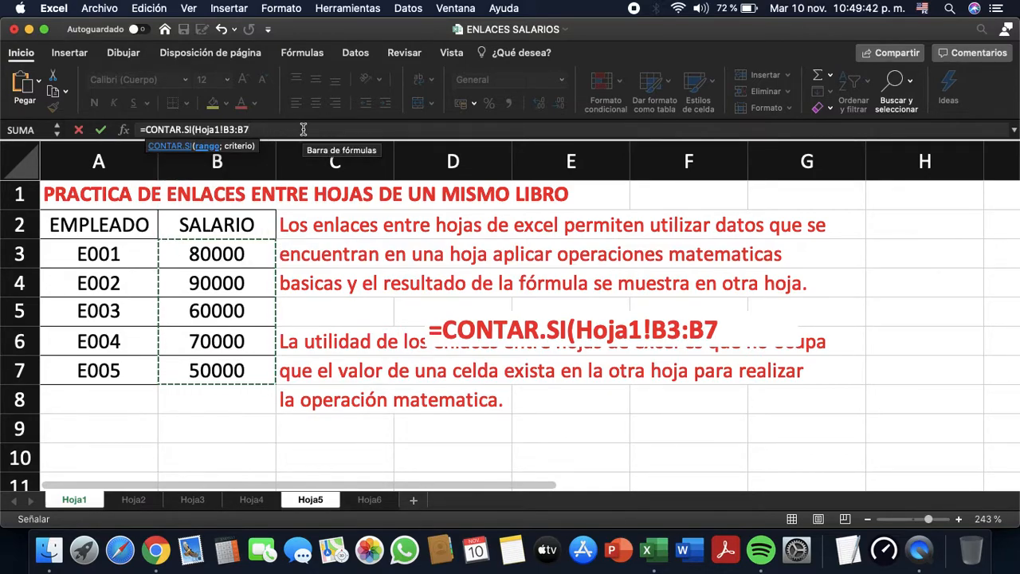
# - Complete the CONTAR.SI formula in cell E6 with the criterion "<50000" to count the salaries below 50000
pyautogui.write(';')
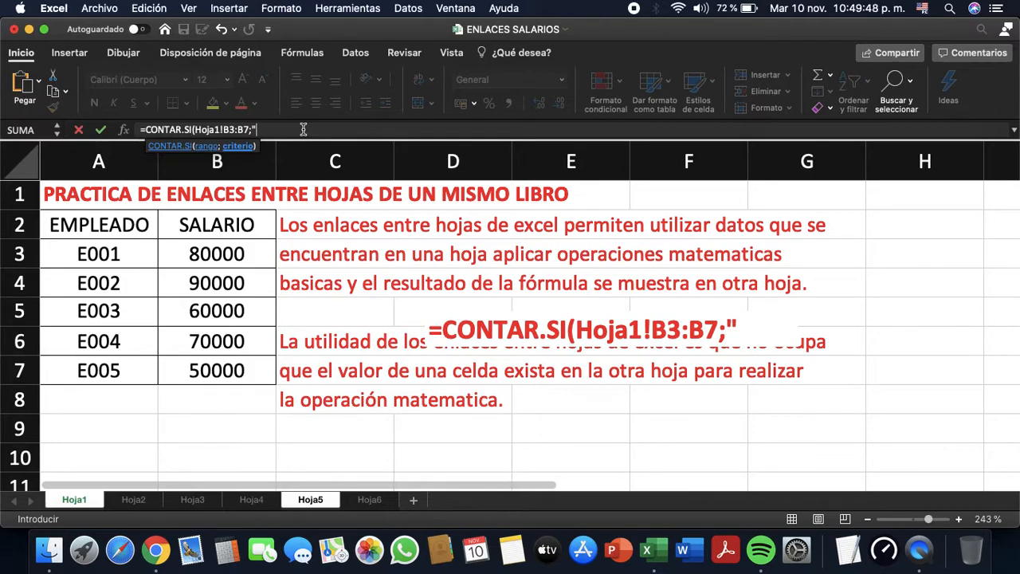
pyautogui.write('"<50000"')
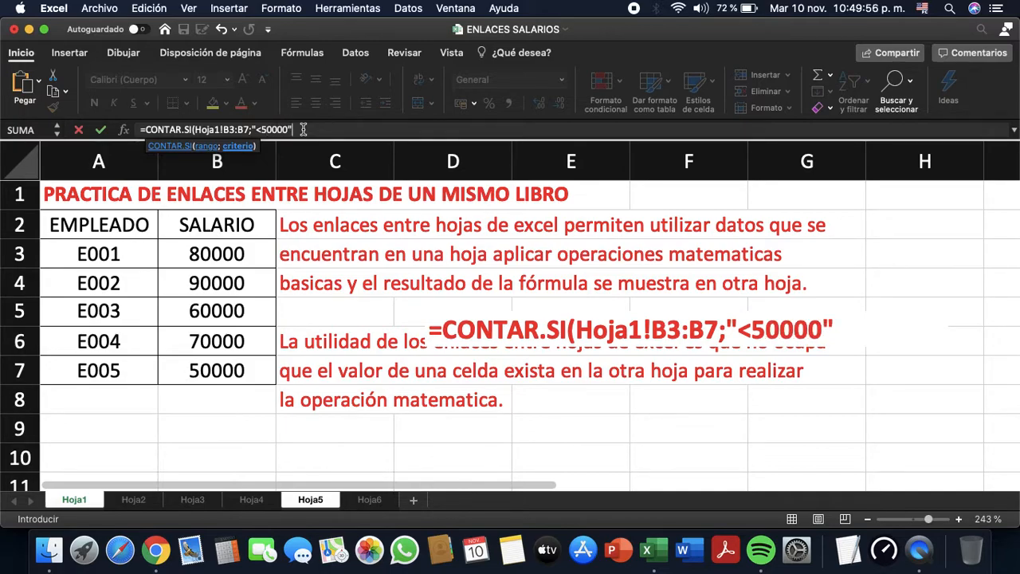
pyautogui.press('Return')
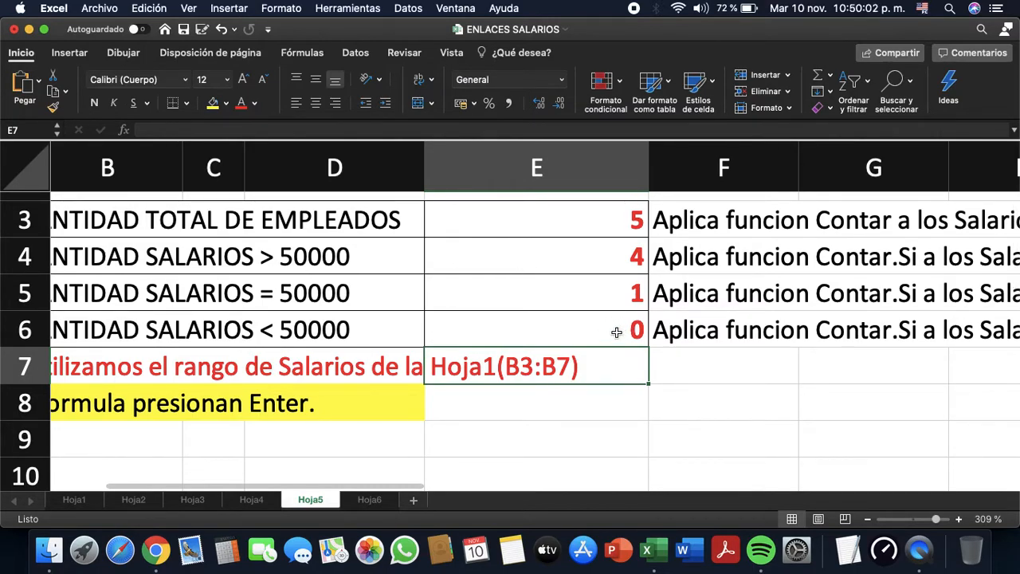
# - Review the linked CONTAR.SI formula in cell E6 of Hoja5, leaving it as entered
pyautogui.scroll(5, 616, 332)
pyautogui.hscroll(-3, 614, 337)
pyautogui.doubleClick(586, 343)
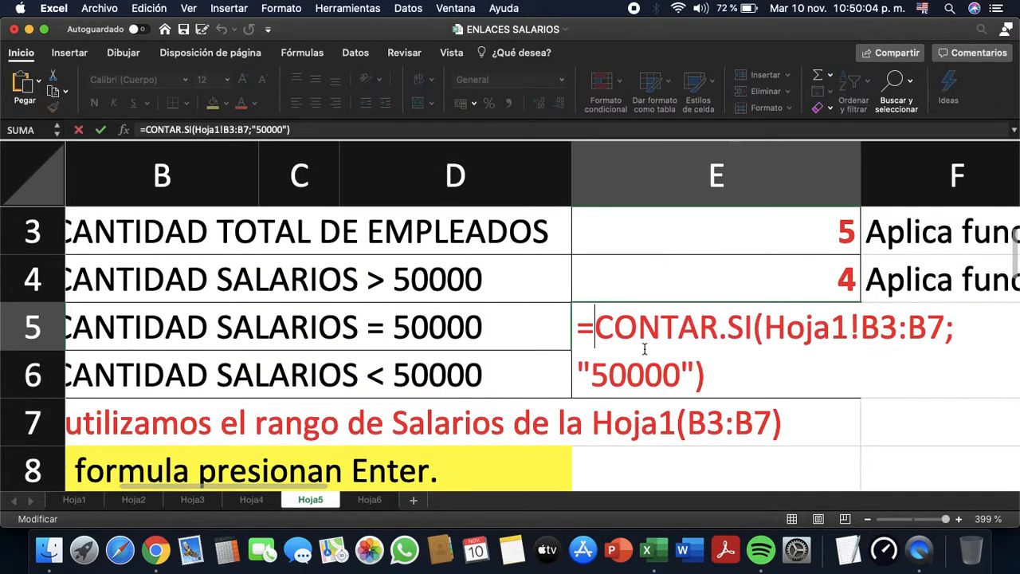
pyautogui.press('Return')
pyautogui.hscroll(5, 743, 368)
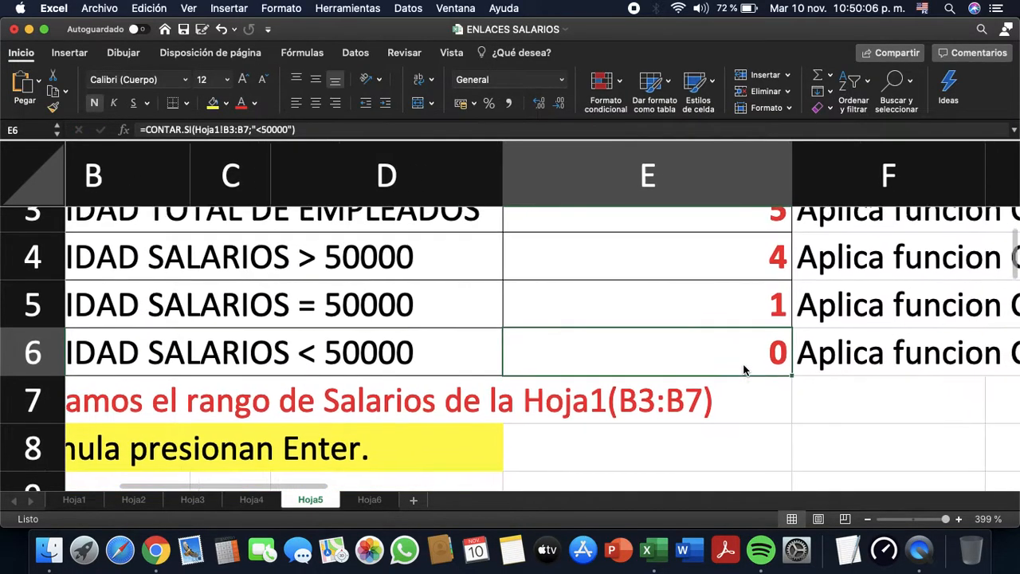
pyautogui.doubleClick(614, 348)
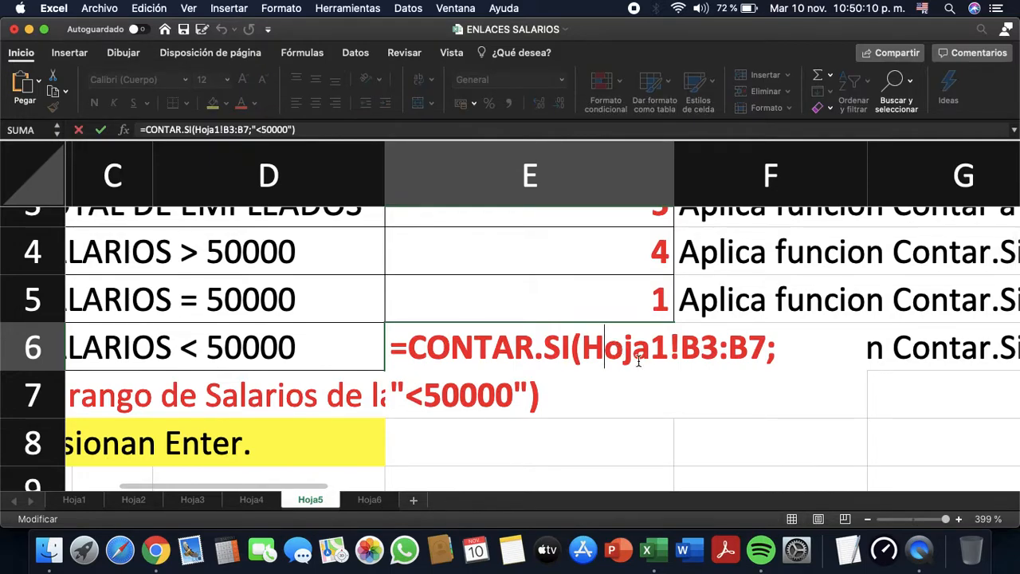
pyautogui.press('Return')
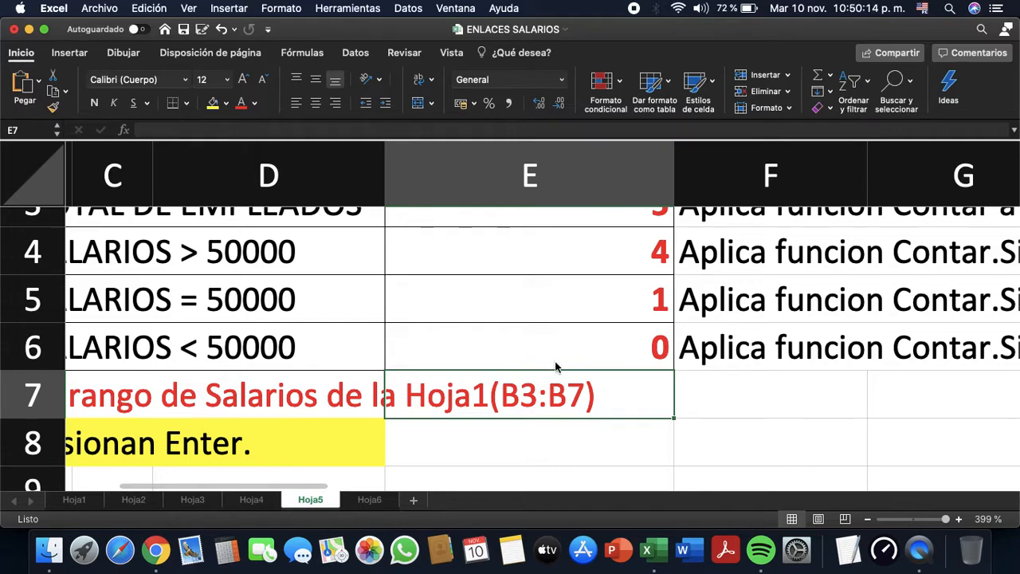
# - Check the salary in cell B7 of Hoja1 against the below-50000 criterion, and return to Hoja5
pyautogui.scroll(-5, 555, 367)
pyautogui.click(88, 507)
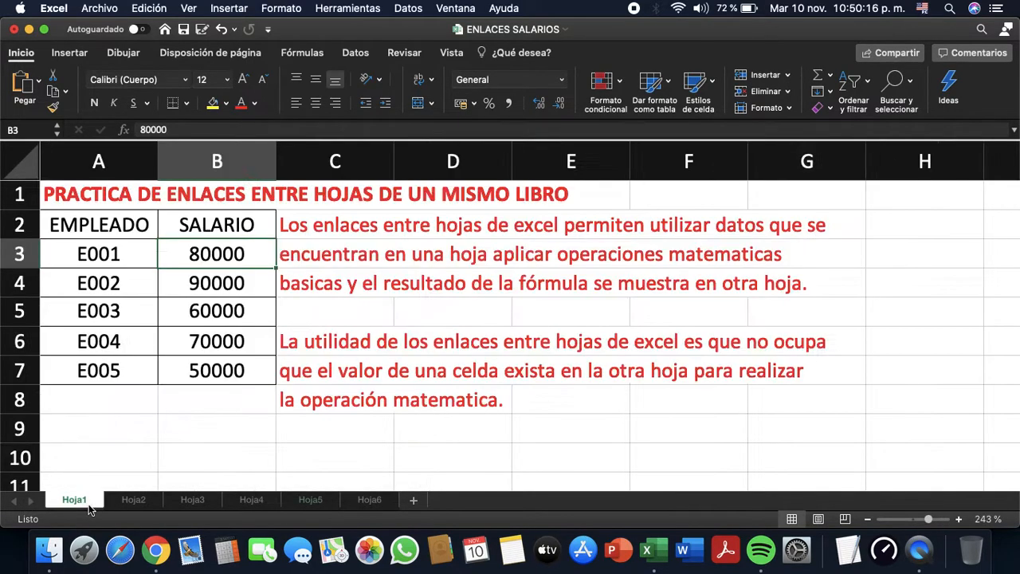
pyautogui.click(239, 370)
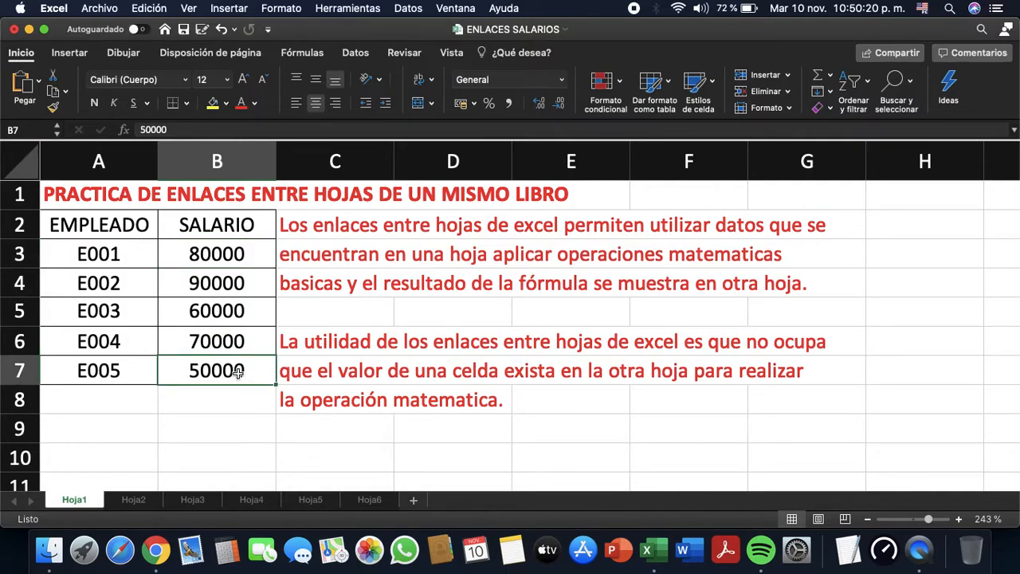
pyautogui.click(311, 498)
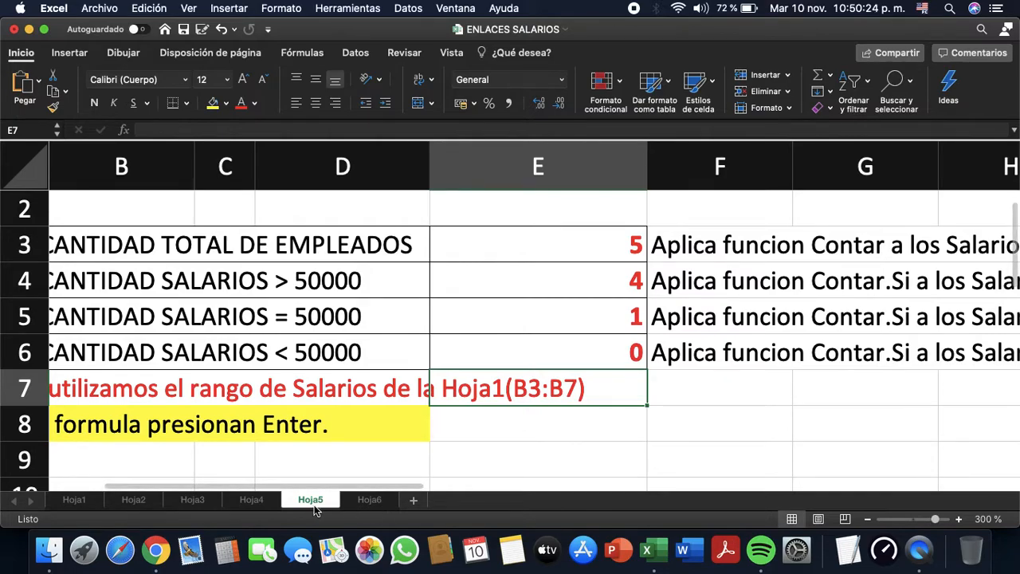
# - On Hoja6, insert a 3D clustered column chart from A2:B6 and place it below the yellow instructions beside the table
pyautogui.click(369, 500)
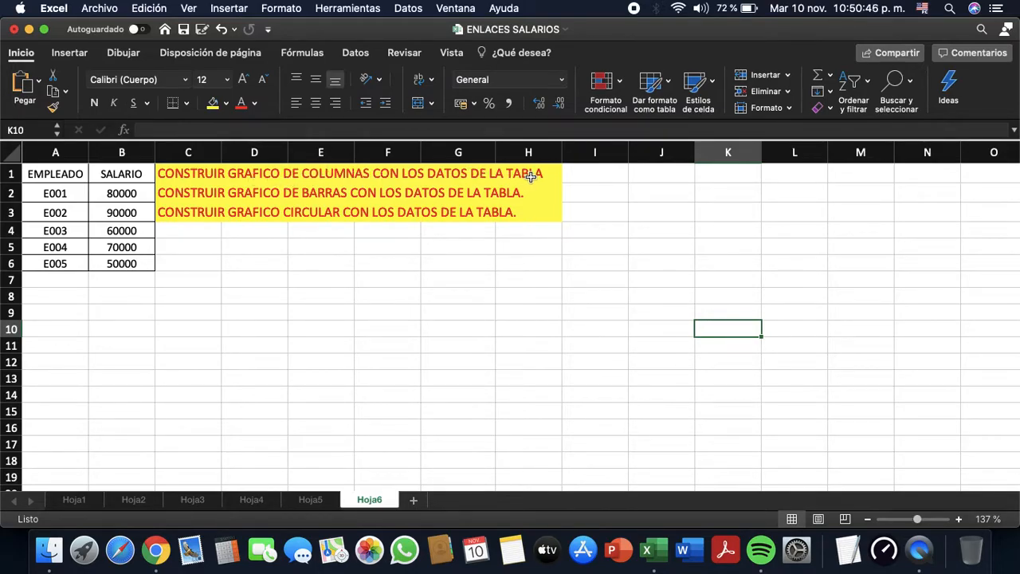
pyautogui.click(51, 195)
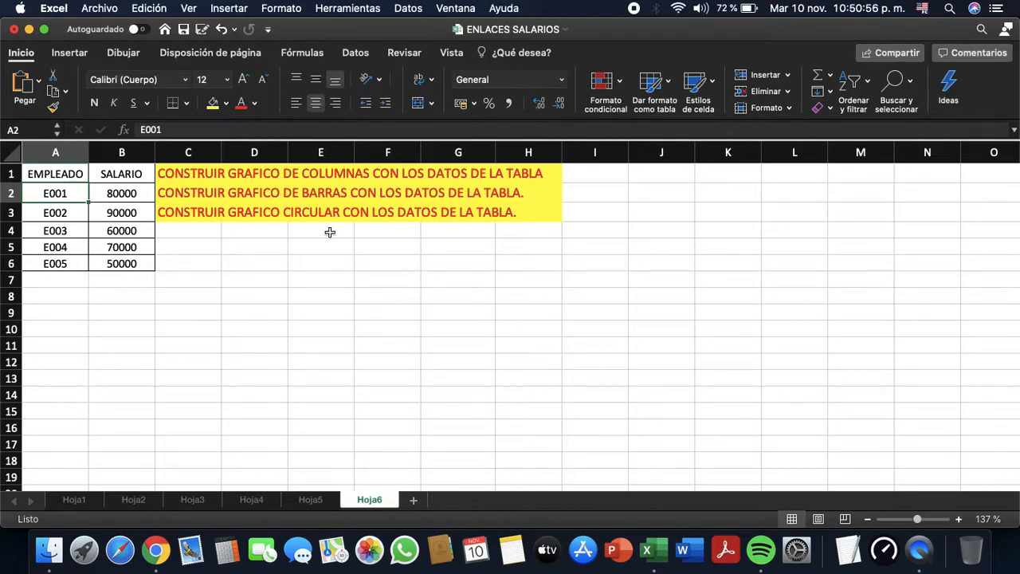
pyautogui.click(345, 316)
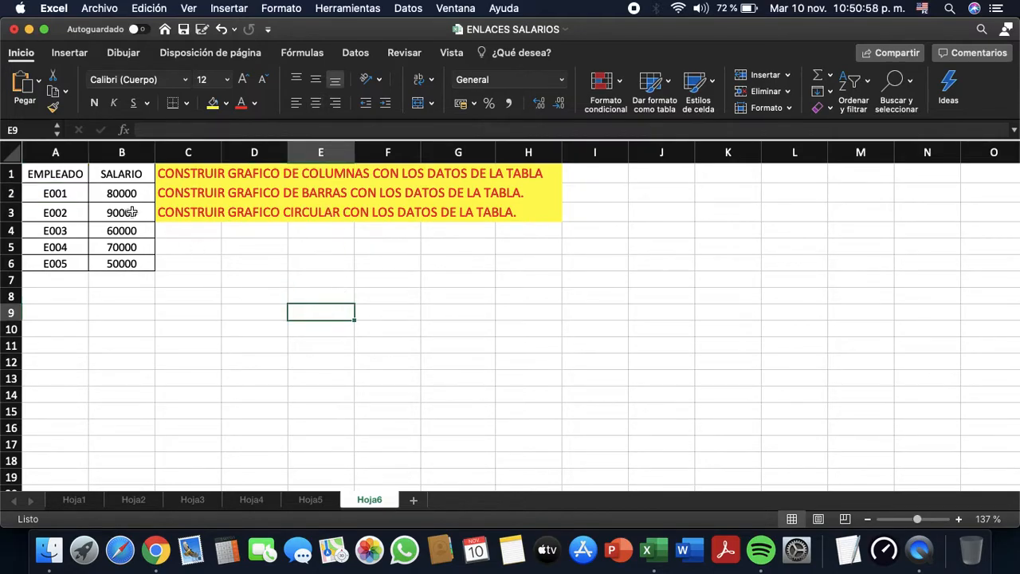
pyautogui.click(71, 195)
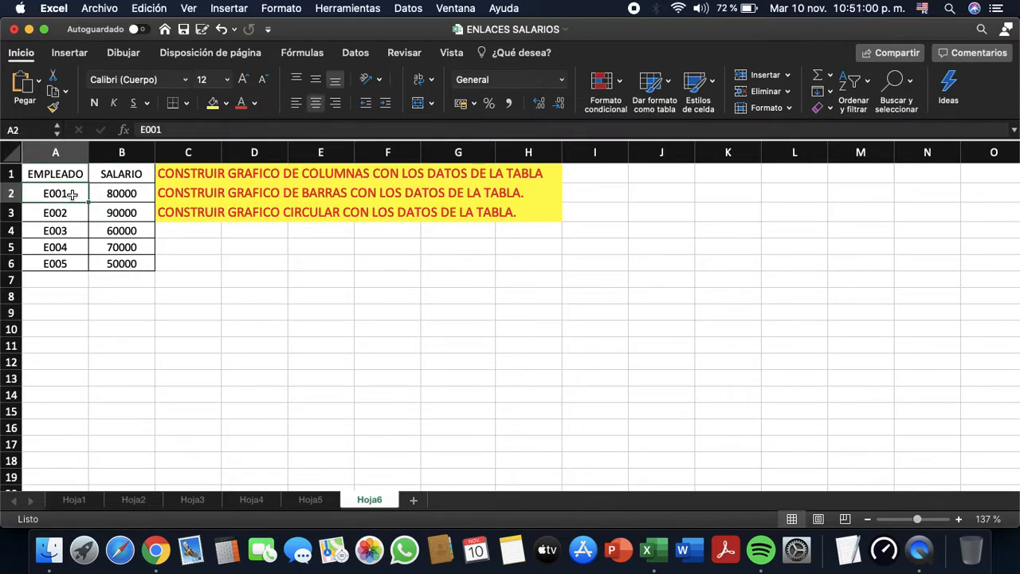
pyautogui.hotkey('shift', 'Down')
pyautogui.hotkey('shift', 'Down')
pyautogui.hotkey('shift', 'Down')
pyautogui.hotkey('shift', 'Right')
pyautogui.hotkey('shift', 'Down')
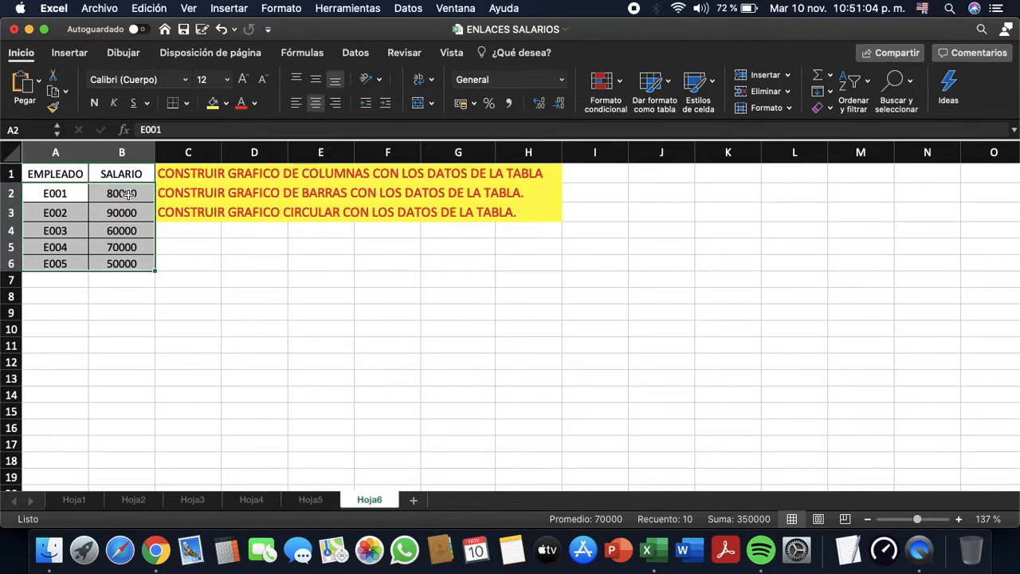
pyautogui.click(79, 55)
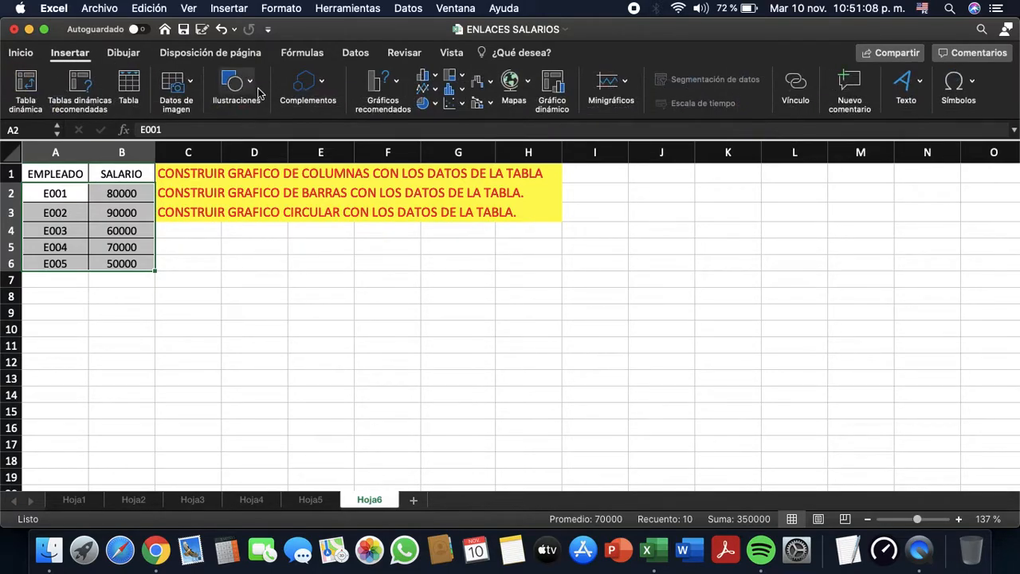
pyautogui.click(435, 79)
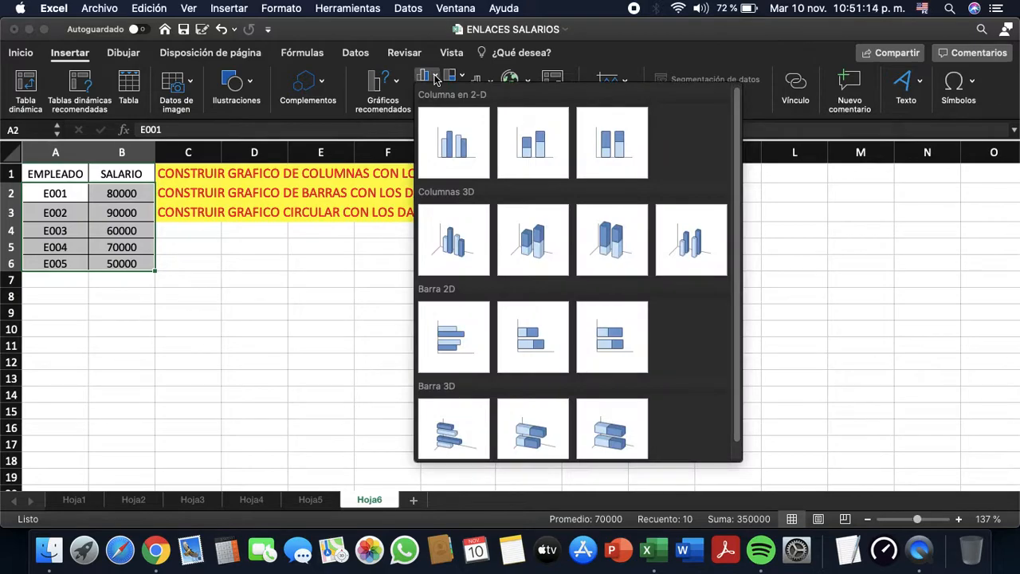
pyautogui.click(456, 252)
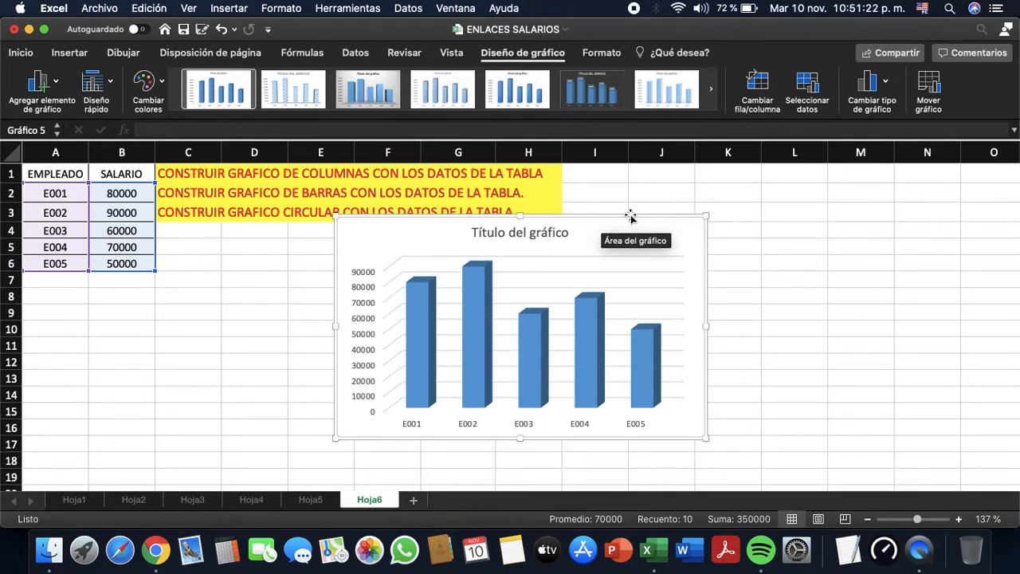
pyautogui.moveTo(629, 216); pyautogui.dragTo(489, 244)
# - Replace the column chart's placeholder title with "GRAFICOS COLUMNAS 3"
pyautogui.click(421, 264)
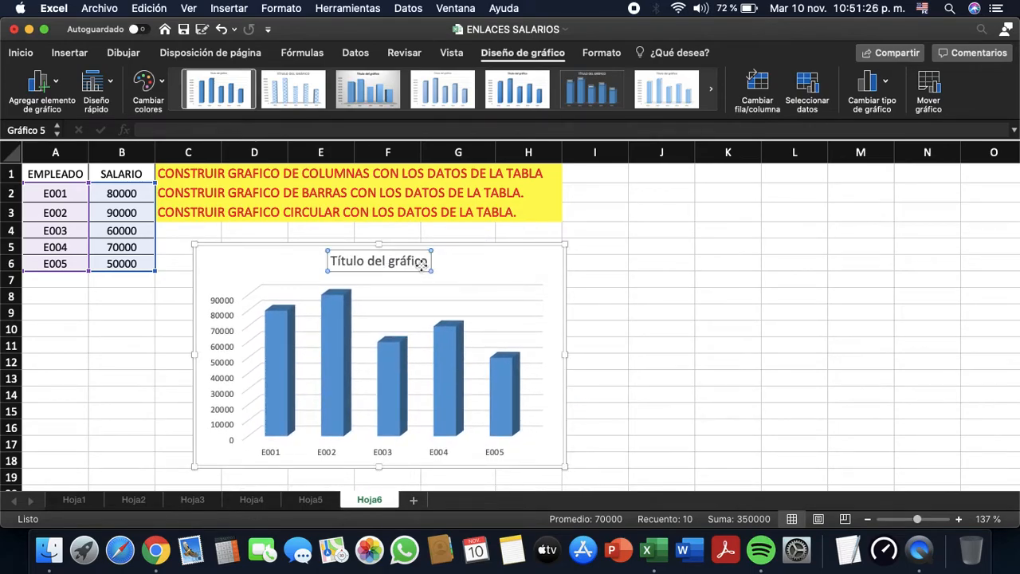
pyautogui.tripleClick(333, 261)
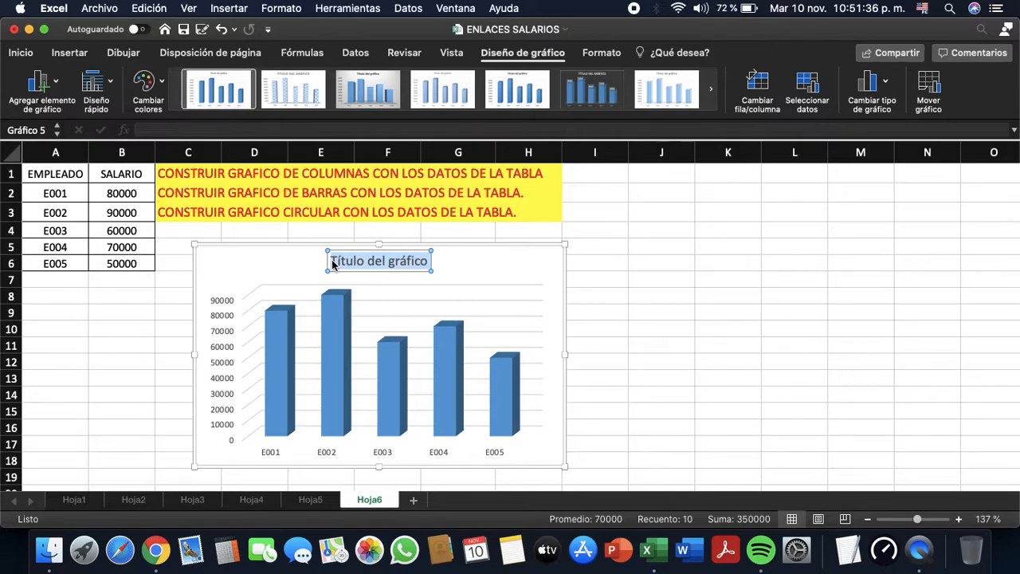
pyautogui.write('GR')
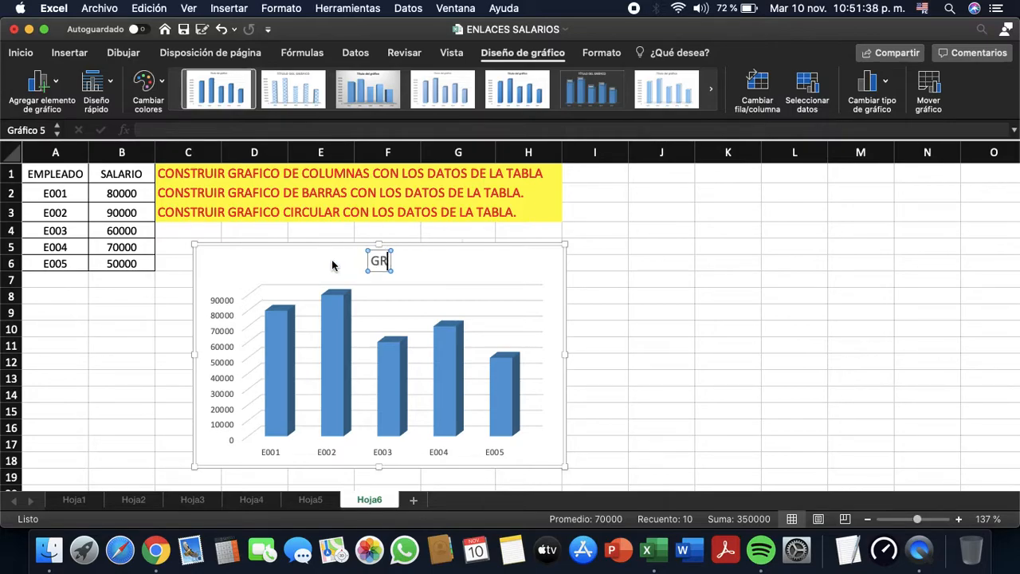
pyautogui.write('AFICOS COLUMNAS 3')
pyautogui.click(653, 295)
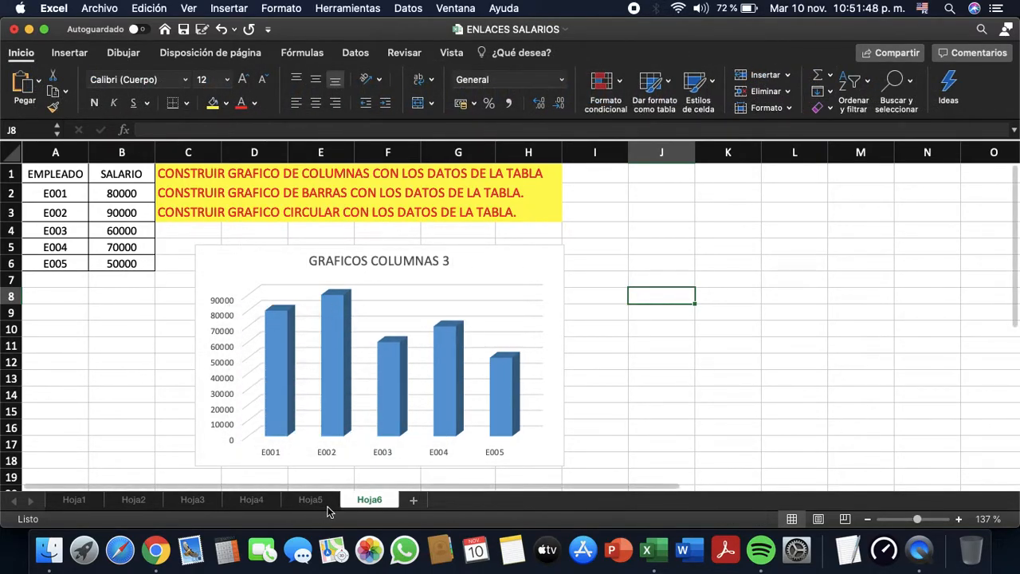
# - Apply the dark-background chart style with value labels above the columns to the column chart
pyautogui.click(521, 308)
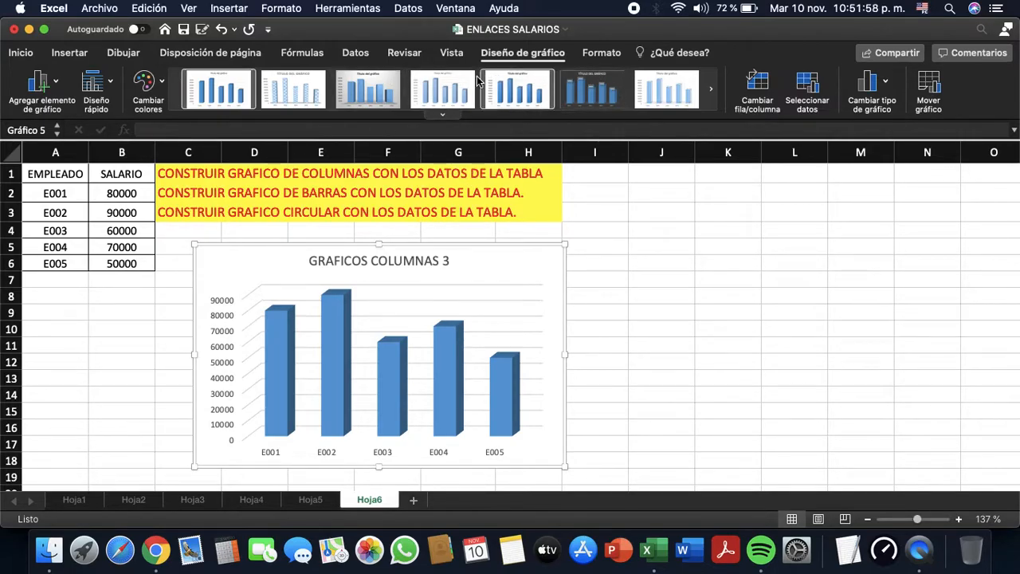
pyautogui.click(581, 95)
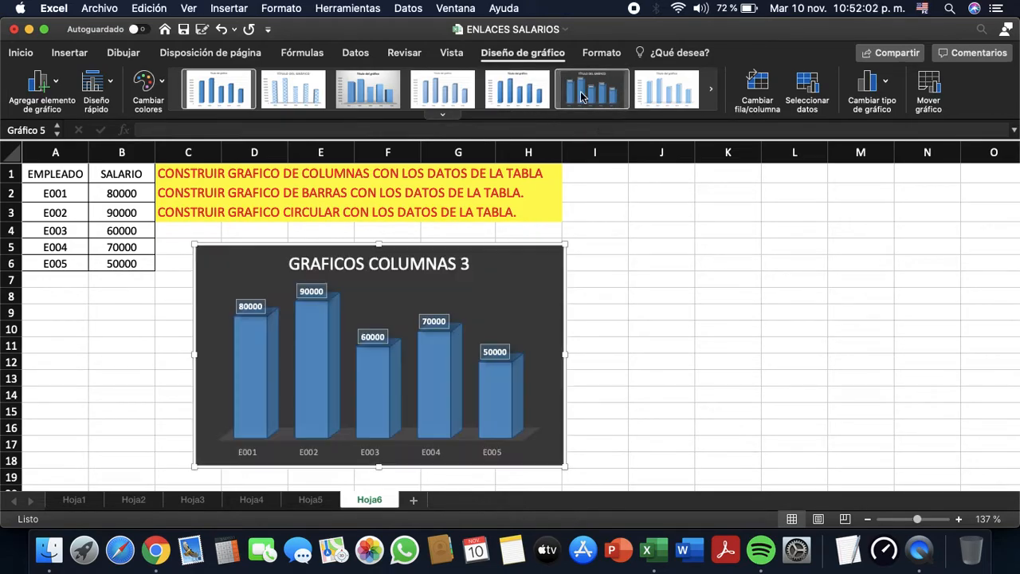
pyautogui.click(631, 349)
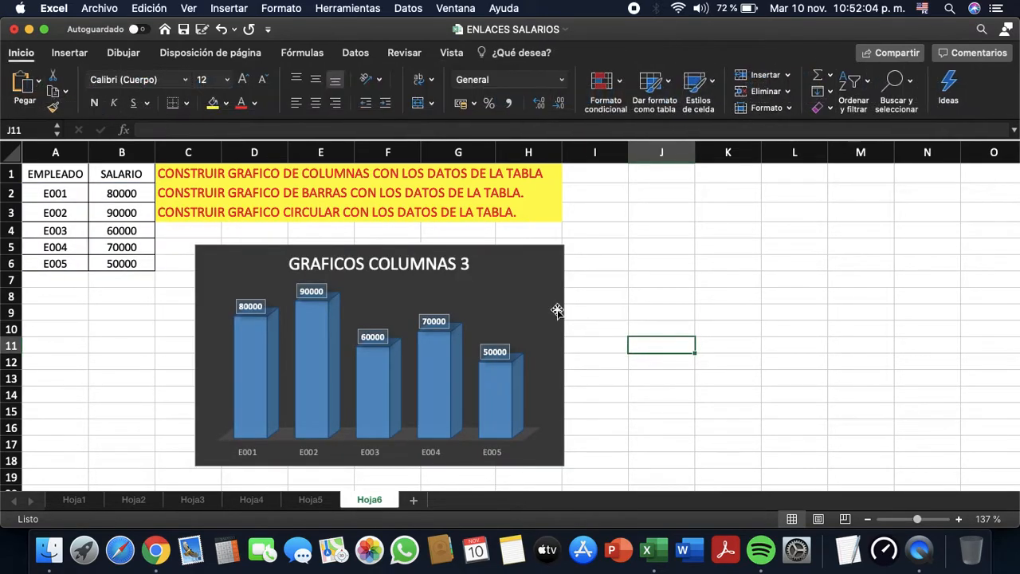
# - Complete the column chart's title so it reads "GRAFICOS COLUMNAS 3D"
pyautogui.click(427, 269)
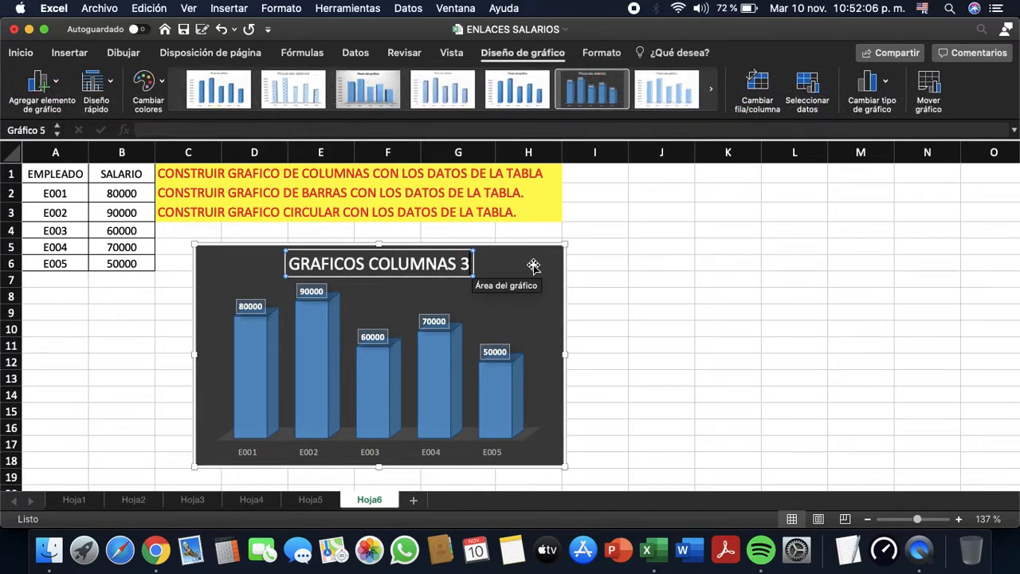
pyautogui.write('D')
pyautogui.click(646, 273)
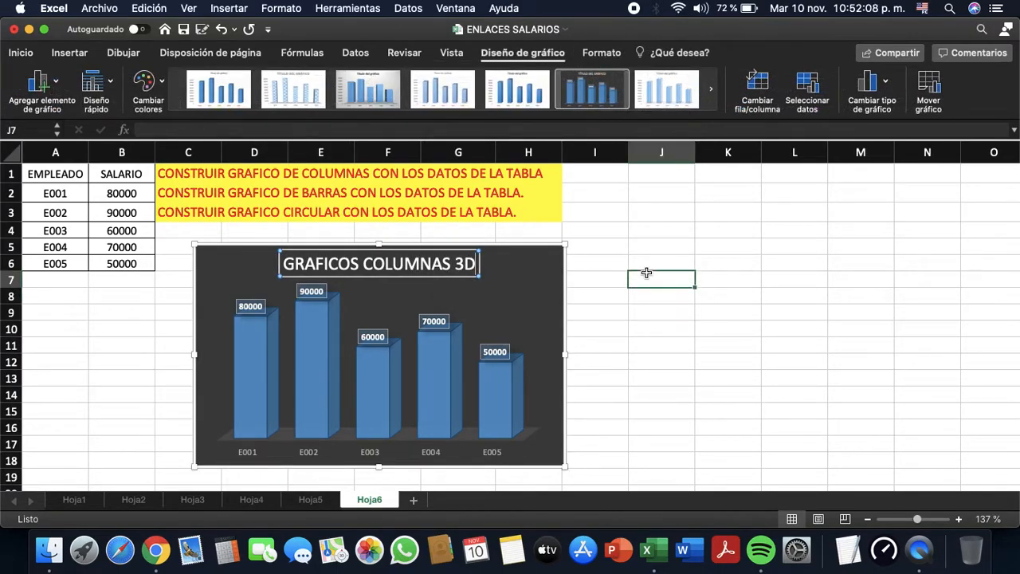
# - Review the bar chart instruction in the yellow row C2:H2 of Hoja6
pyautogui.click(198, 195)
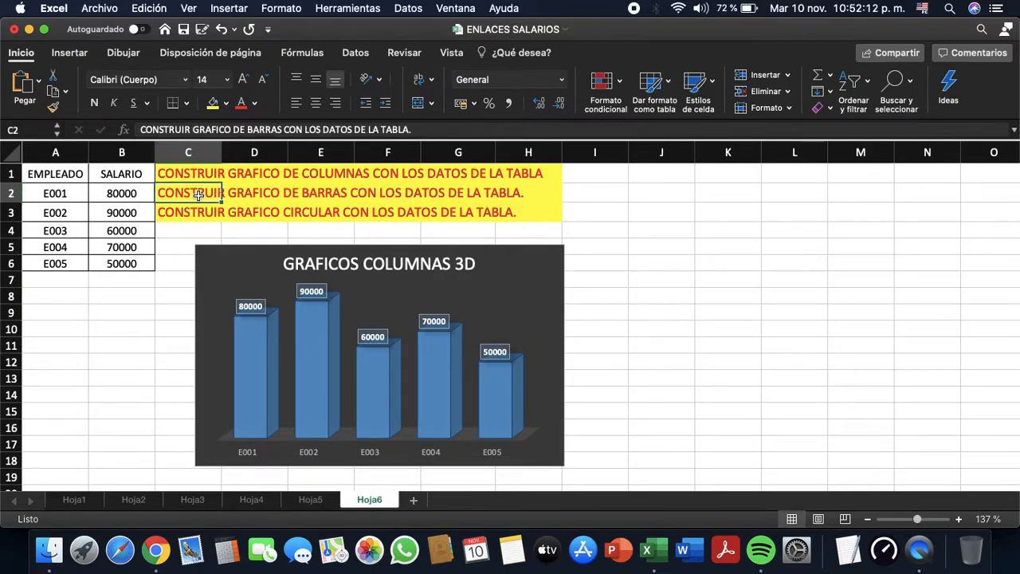
pyautogui.hotkey('shift', 'Right')
pyautogui.hotkey('shift', 'Right')
pyautogui.hotkey('shift', 'Right')
pyautogui.hotkey('shift', 'Right')
pyautogui.hotkey('shift', 'Right')
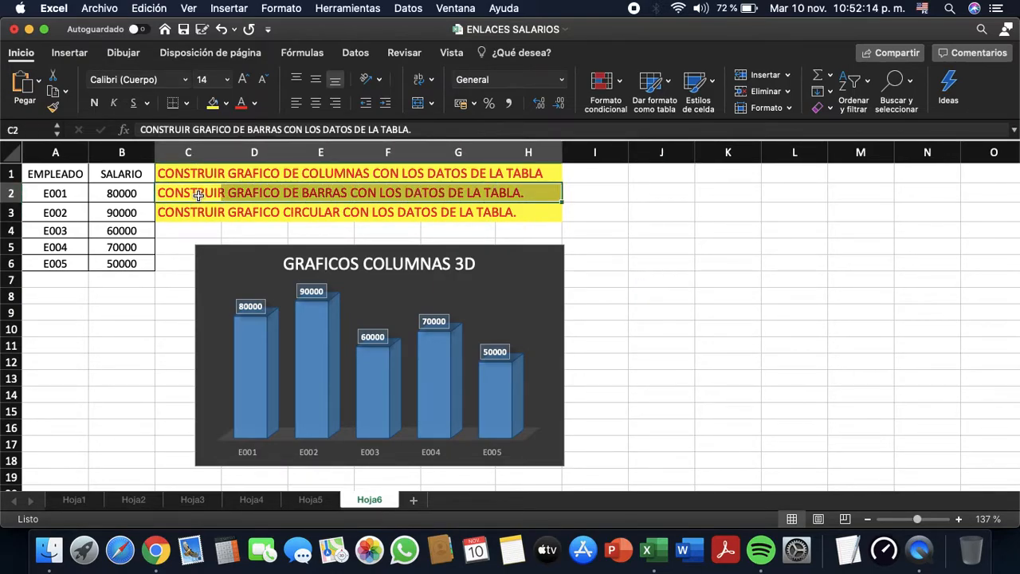
pyautogui.click(645, 330)
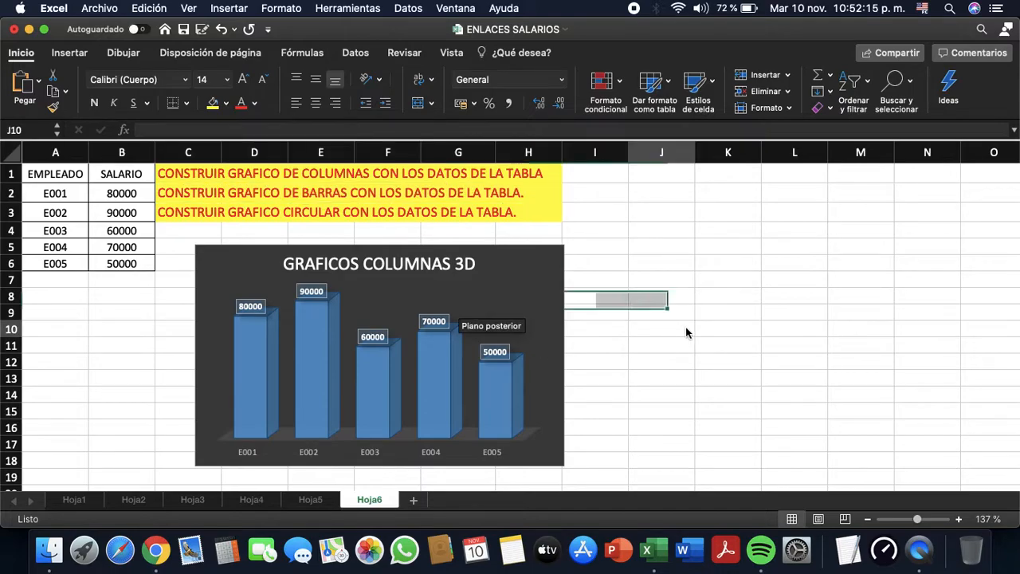
# - Insert a 3D clustered bar chart from the employee and salary data in A2:B6 and place it to the right of the column chart
pyautogui.click(61, 194)
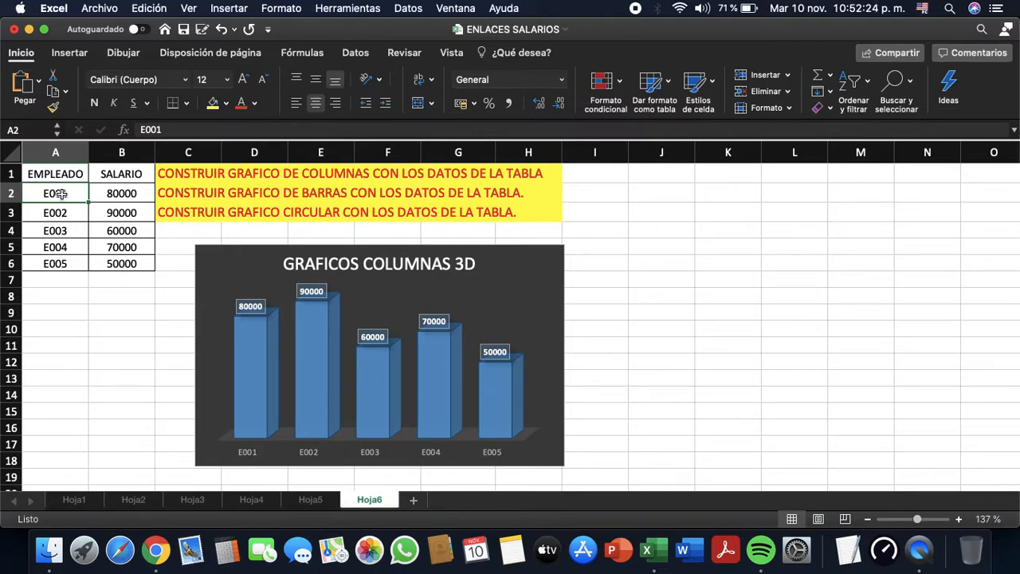
pyautogui.hotkey('shift', 'Right')
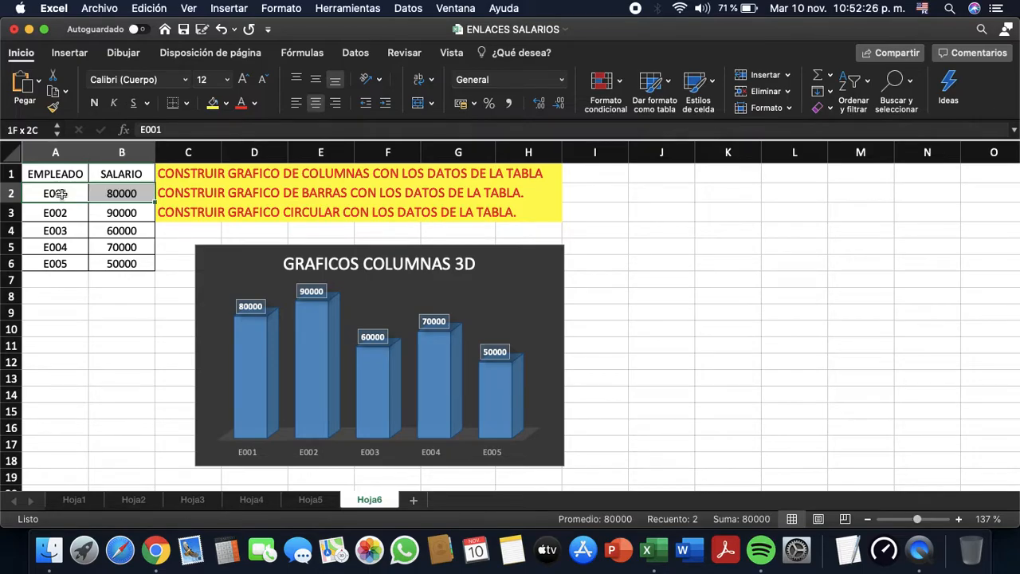
pyautogui.hotkey('shift', 'Down')
pyautogui.hotkey('shift', 'Down')
pyautogui.hotkey('shift', 'Down')
pyautogui.hotkey('shift', 'Down')
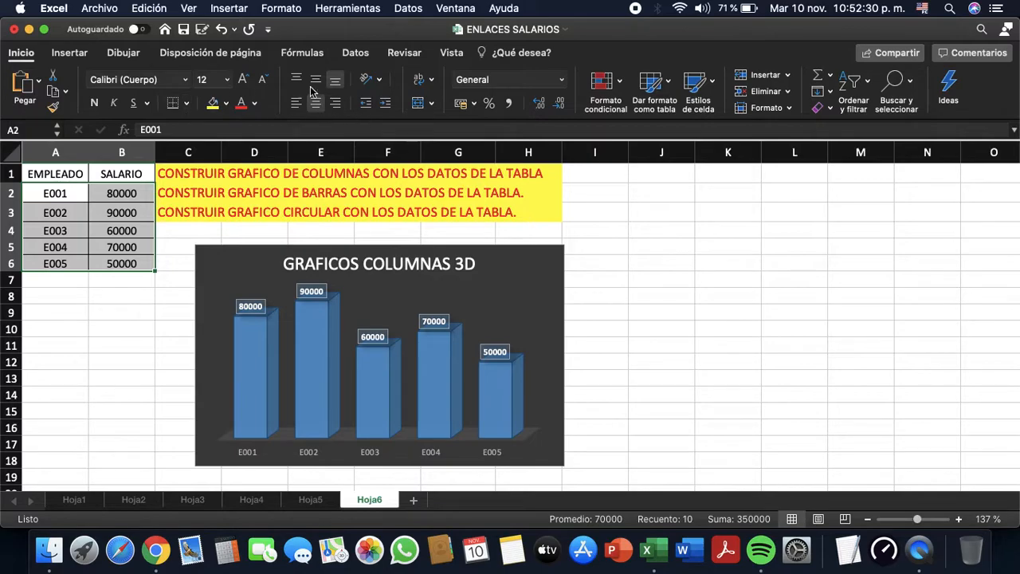
pyautogui.click(70, 53)
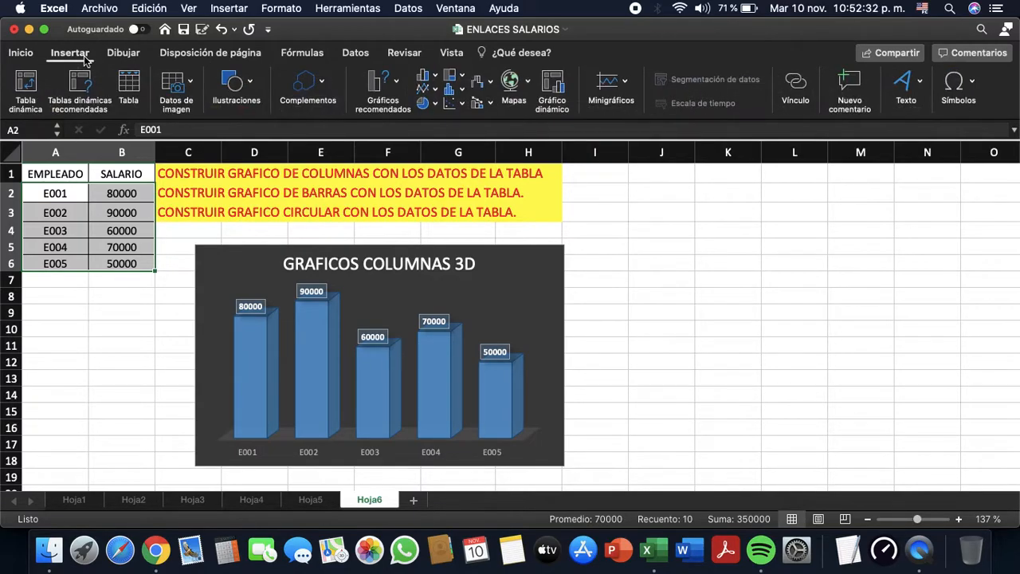
pyautogui.click(435, 77)
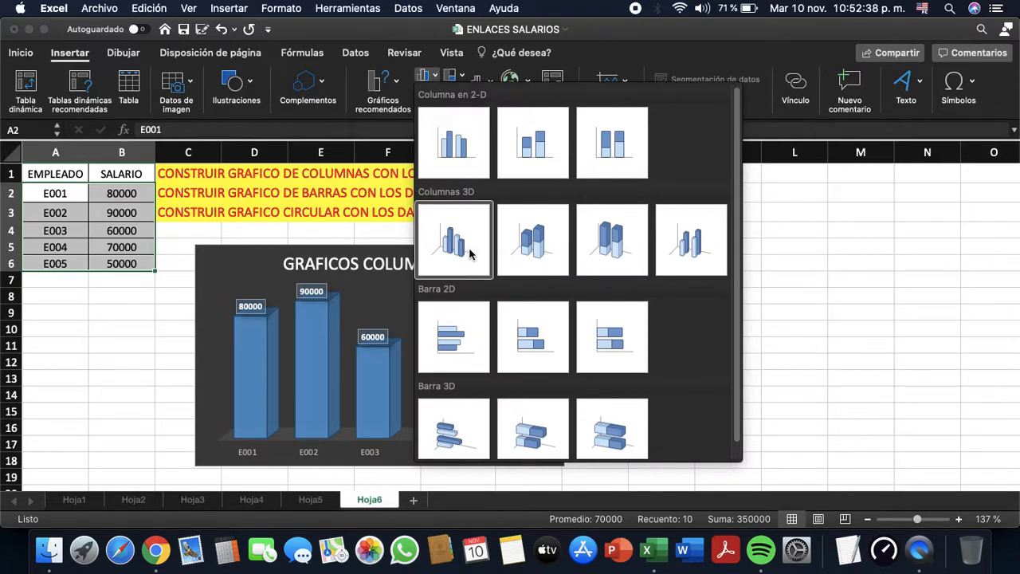
pyautogui.click(451, 434)
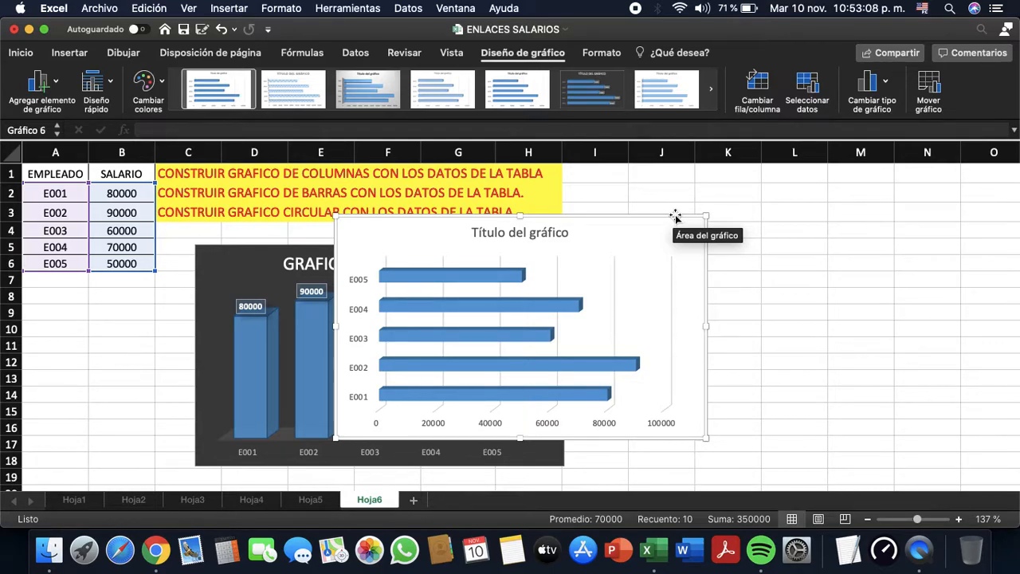
pyautogui.moveTo(675, 217); pyautogui.dragTo(931, 231)
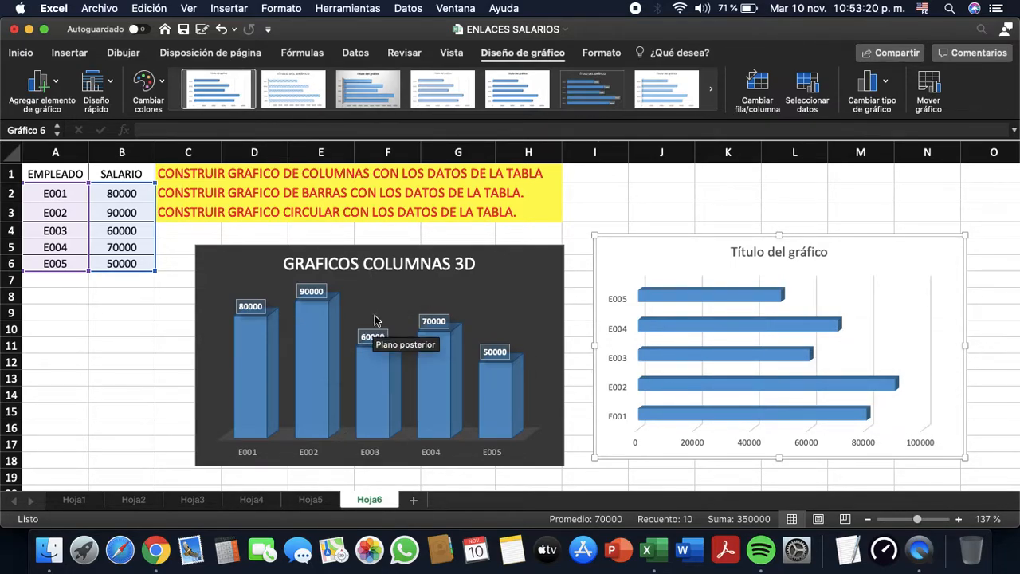
# - Replace the bar chart's placeholder title with "GRAFICO BARRAS 3D"
pyautogui.click(785, 255)
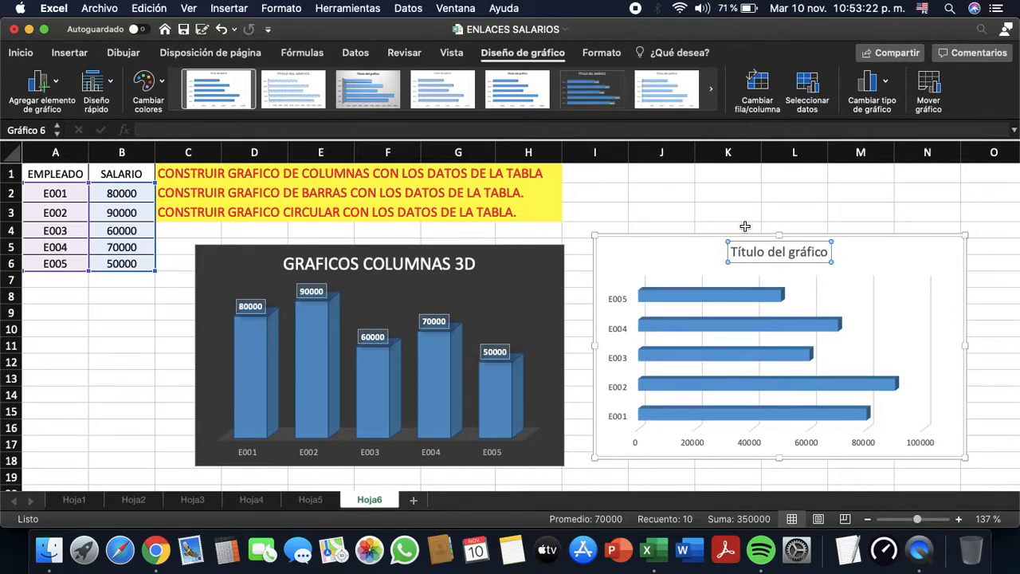
pyautogui.tripleClick(732, 251)
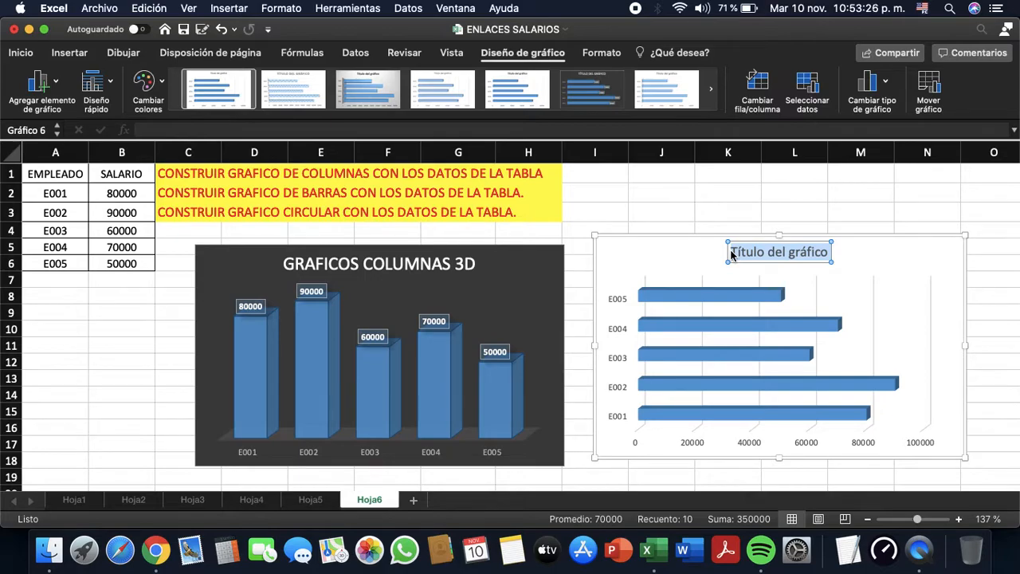
pyautogui.write('GRA')
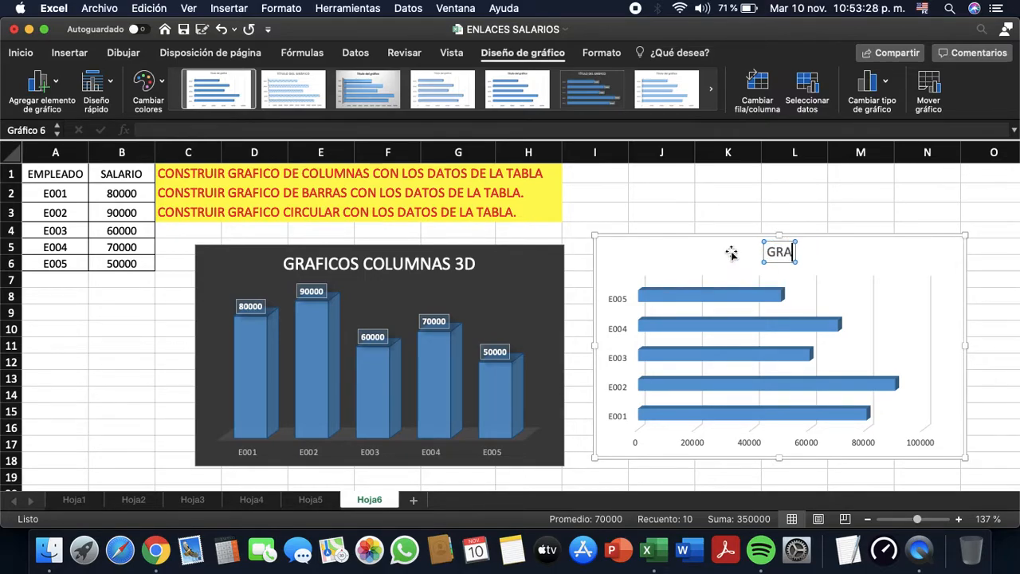
pyautogui.write('FICO BARR')
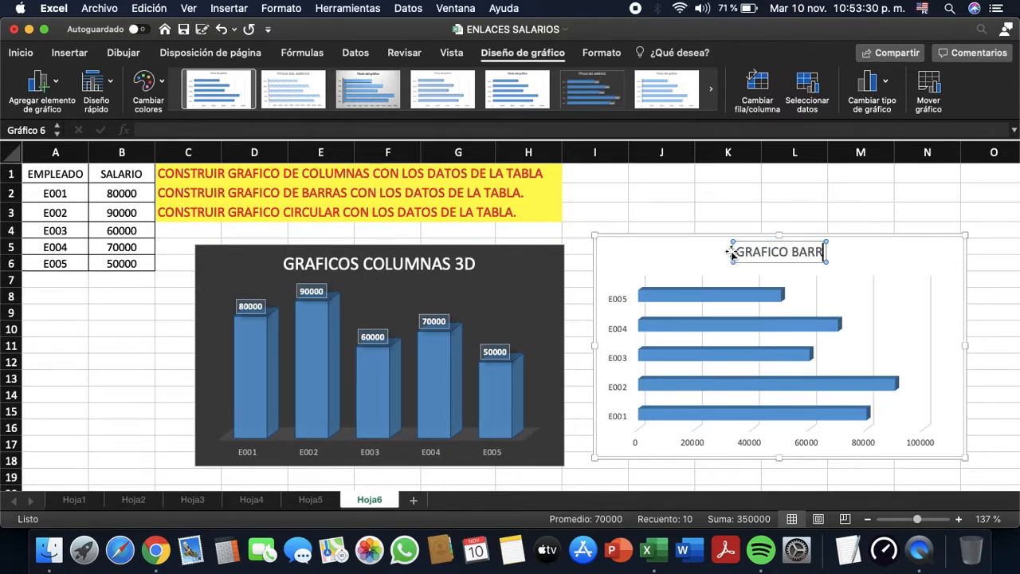
pyautogui.write('AS 3D')
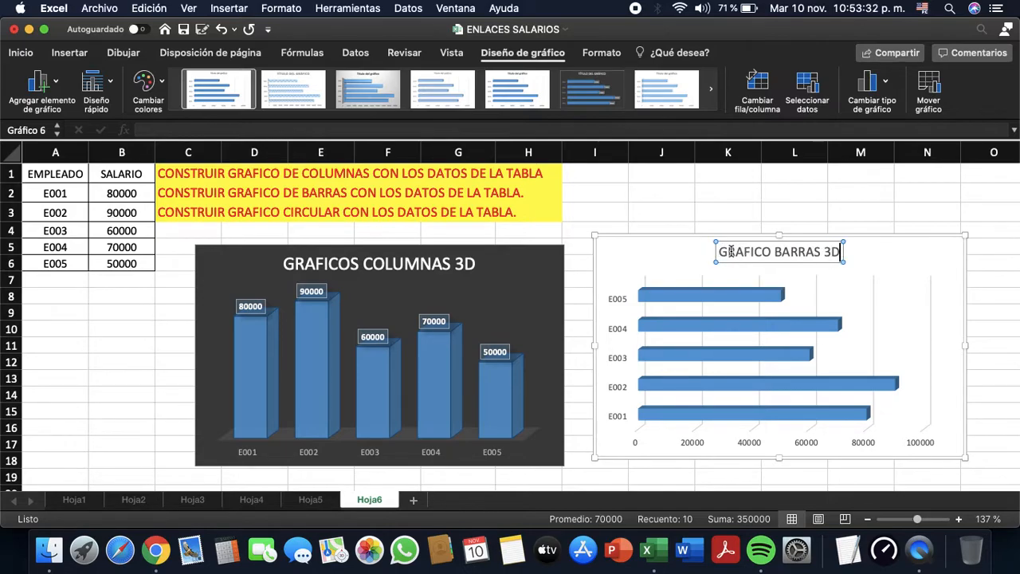
pyautogui.click(1002, 226)
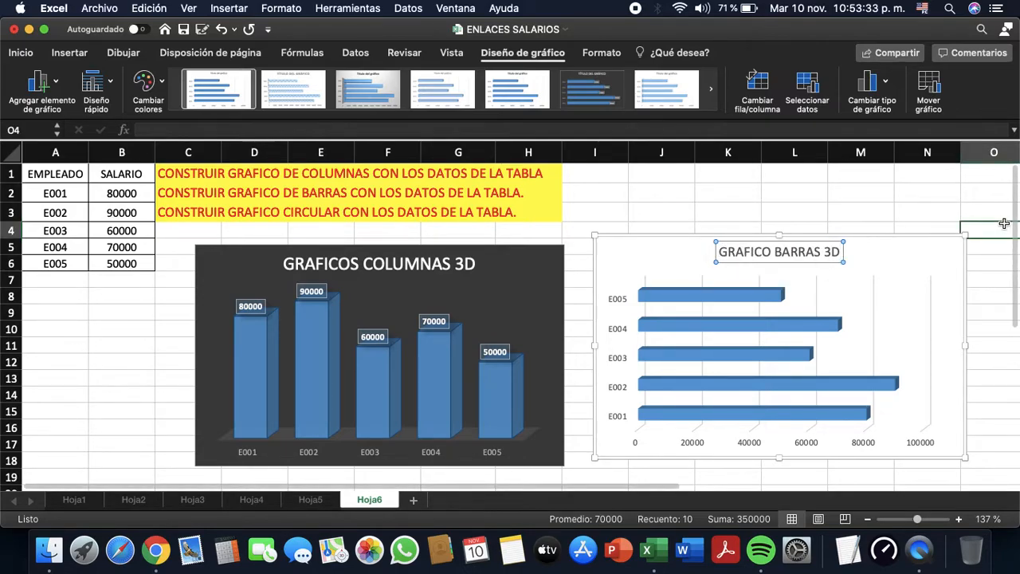
# - Apply the chart style with a grey gradient background and bold title to the bar chart
pyautogui.click(905, 257)
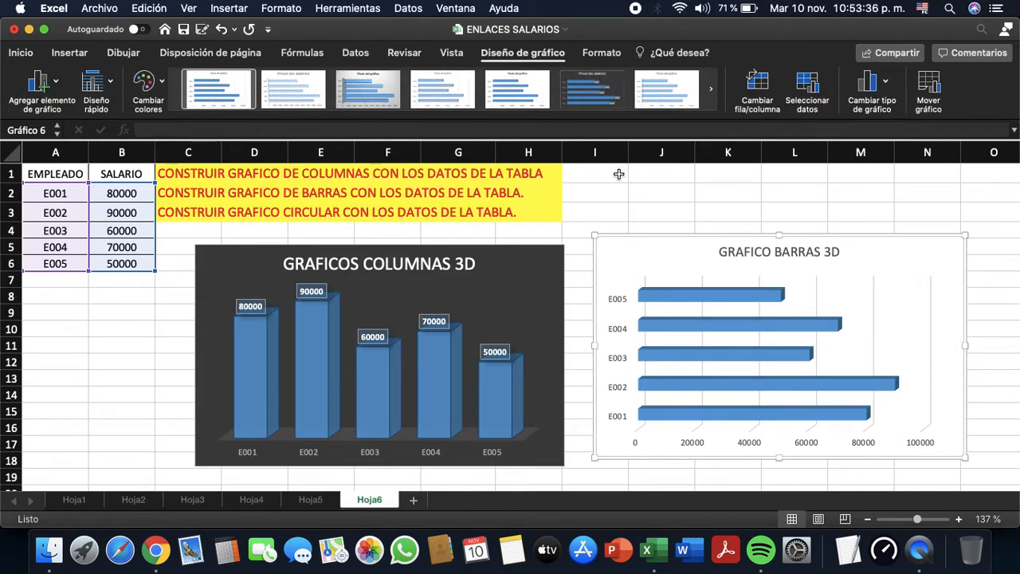
pyautogui.click(355, 92)
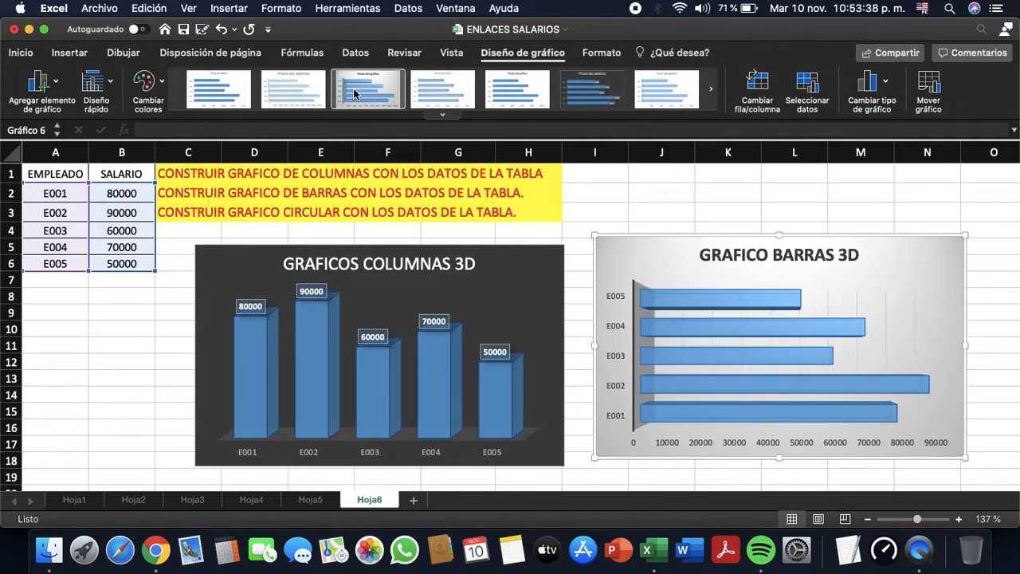
# - Insert a 3D pie chart from the employee and salary data in A2:B6 of Hoja6
pyautogui.click(720, 209)
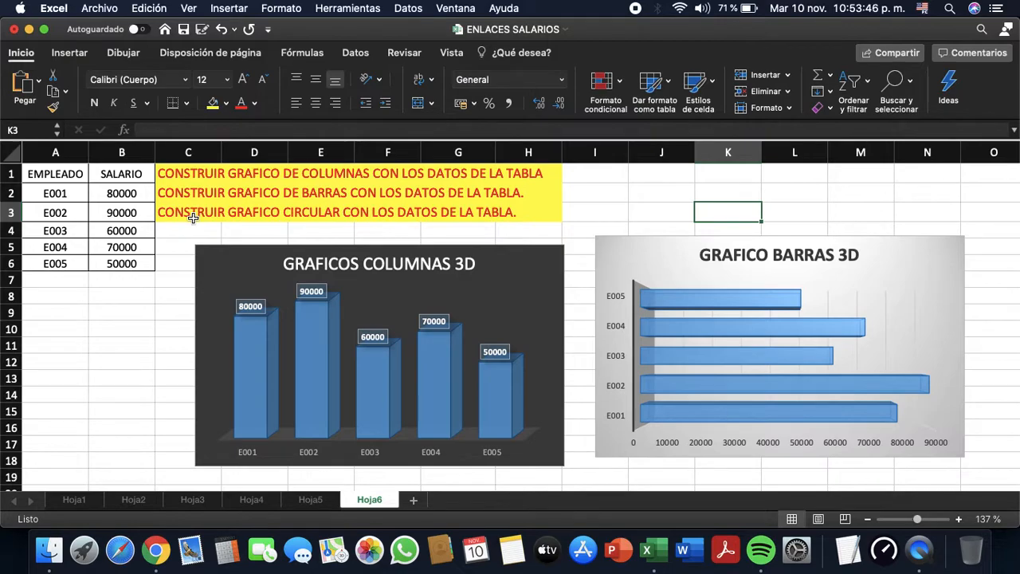
pyautogui.click(53, 190)
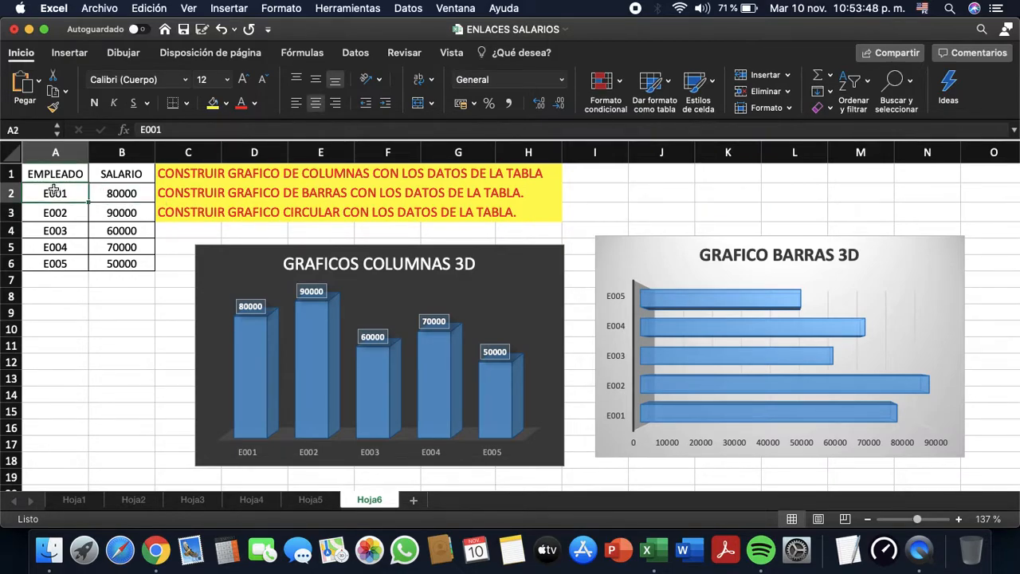
pyautogui.hotkey('shift', 'Down')
pyautogui.hotkey('shift', 'Down')
pyautogui.hotkey('shift', 'Down')
pyautogui.hotkey('shift', 'Down')
pyautogui.hotkey('shift', 'Right')
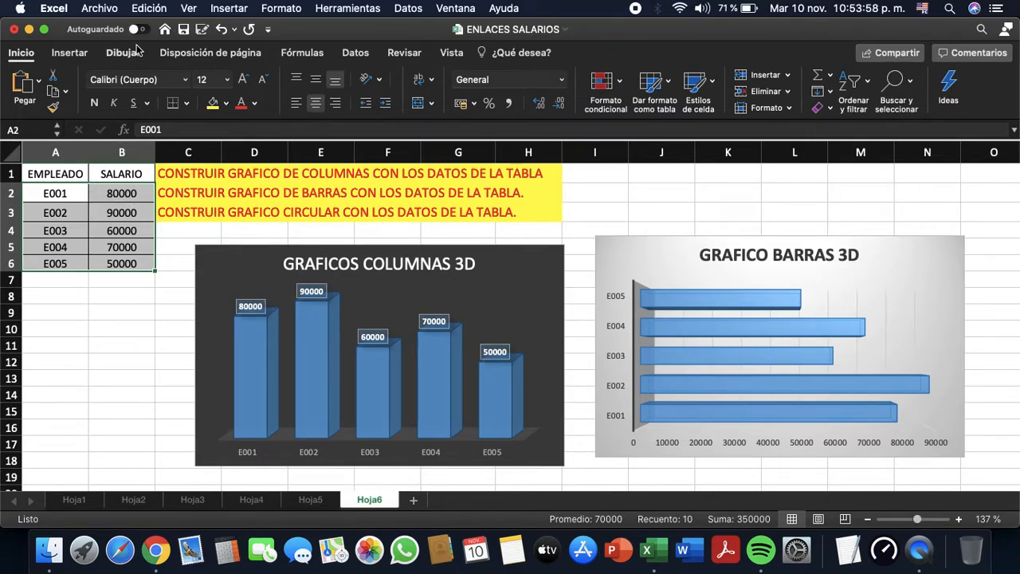
pyautogui.click(74, 56)
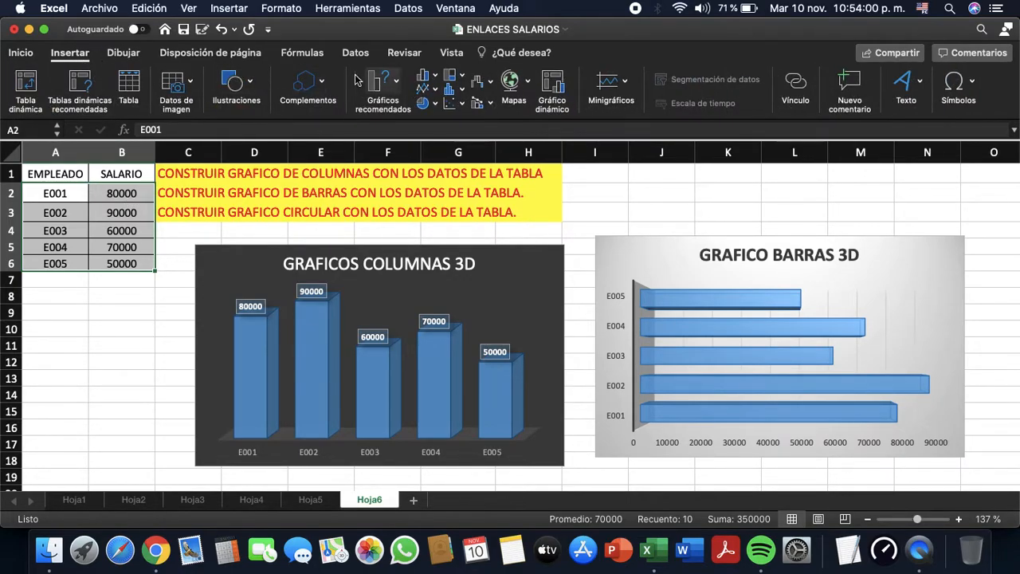
pyautogui.click(433, 103)
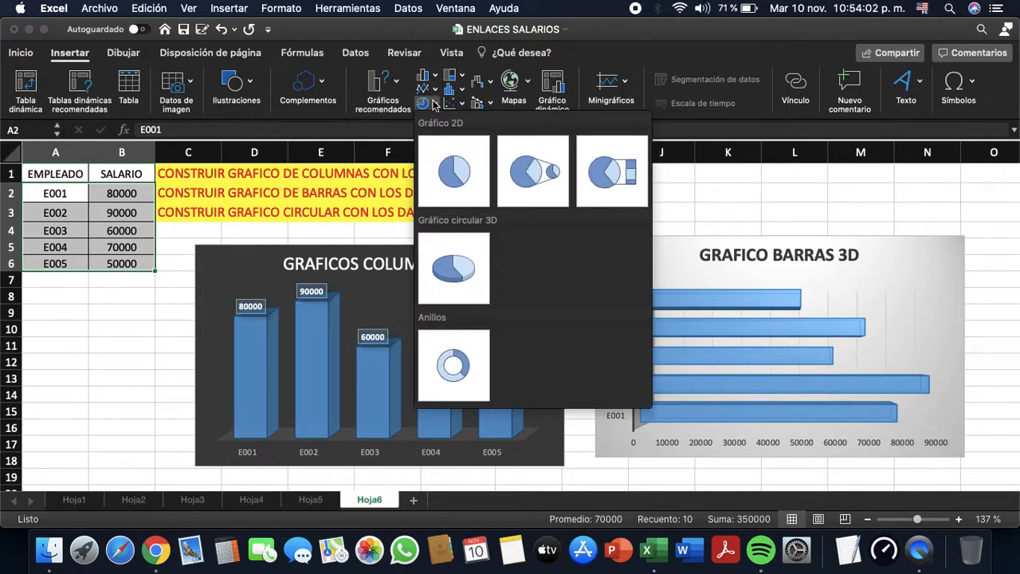
pyautogui.click(450, 272)
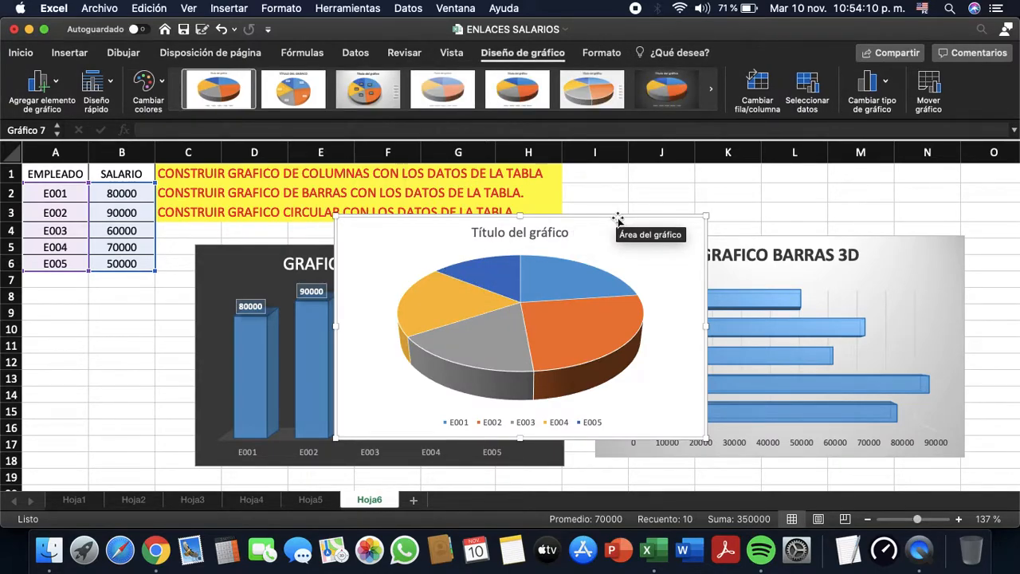
# - Move the pie chart below the column and bar charts, centred between them with its upper edge at row 19
pyautogui.moveTo(619, 220); pyautogui.dragTo(630, 475)
pyautogui.scroll(-3, 621, 389)
pyautogui.scroll(-3, 623, 390)
pyautogui.scroll(1, 623, 390)
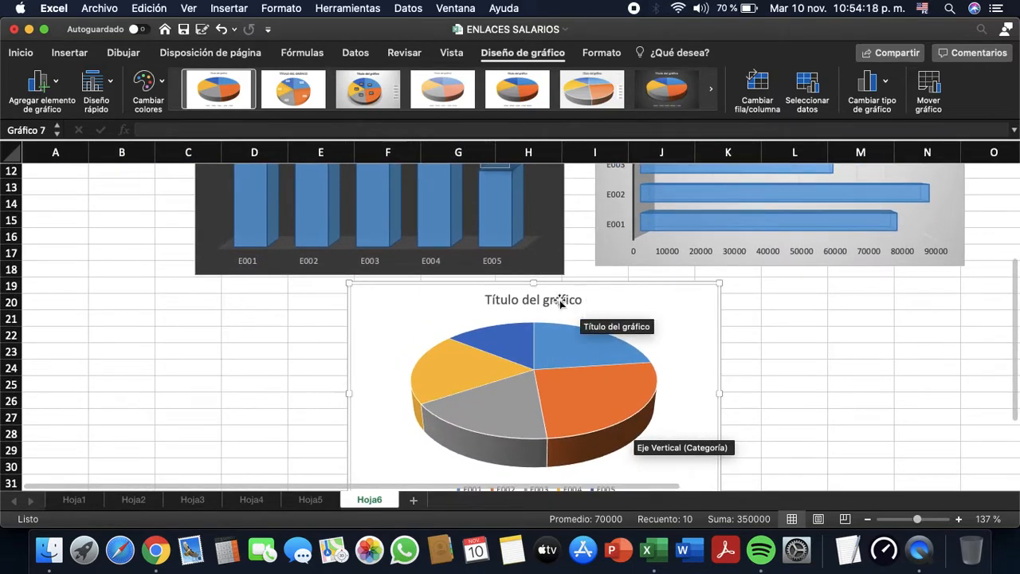
# - Replace the pie chart's placeholder title with "GRAFICO CIRCULAR 3D"
pyautogui.click(562, 303)
pyautogui.doubleClick(488, 298)
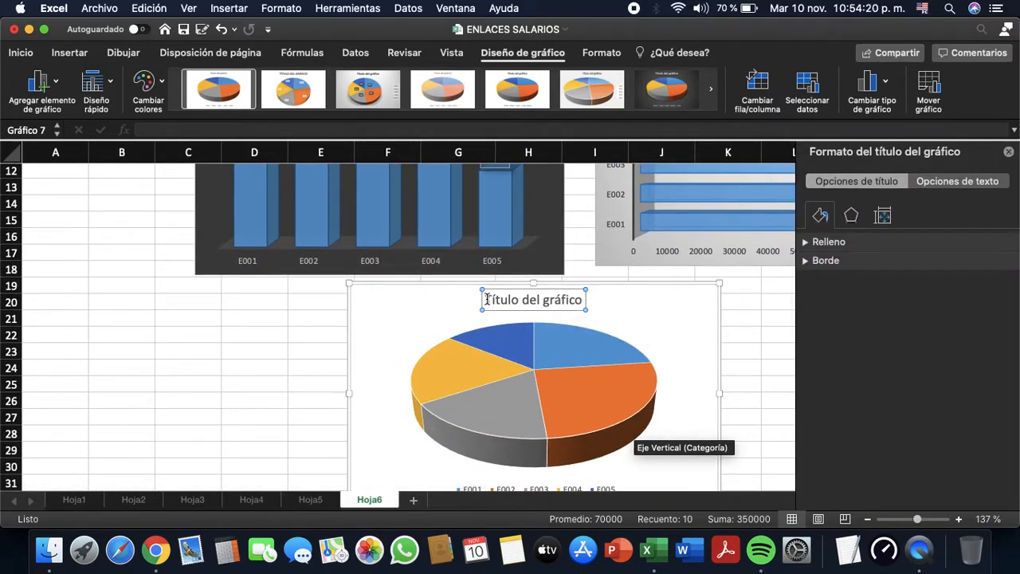
pyautogui.moveTo(487, 299); pyautogui.dragTo(585, 301)
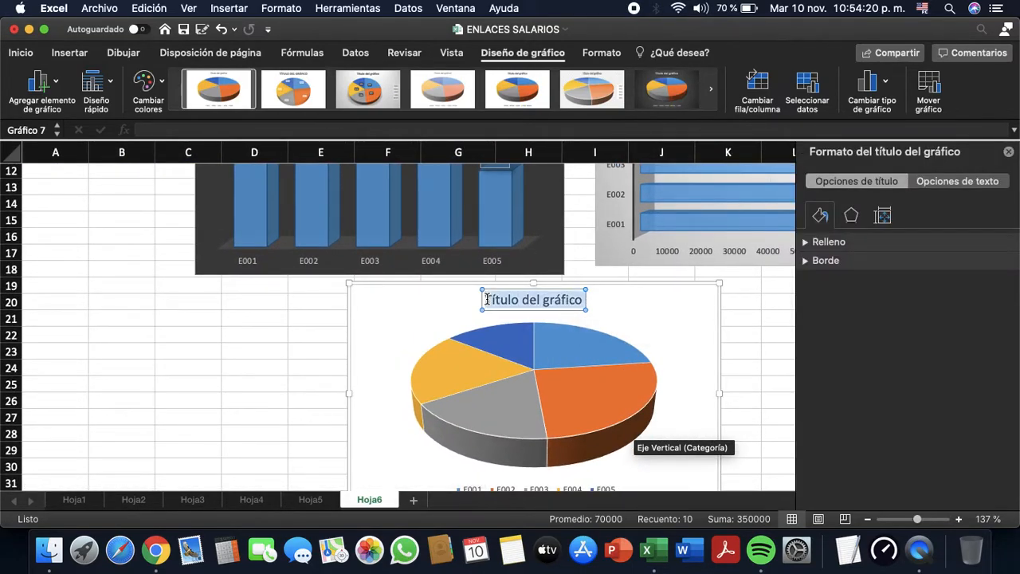
pyautogui.click(1009, 152)
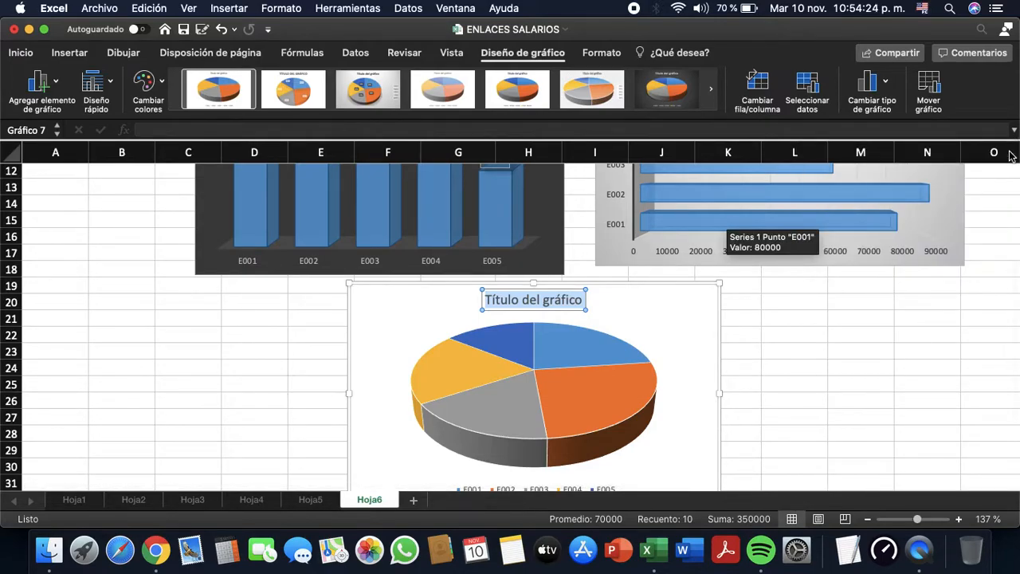
pyautogui.write('GR')
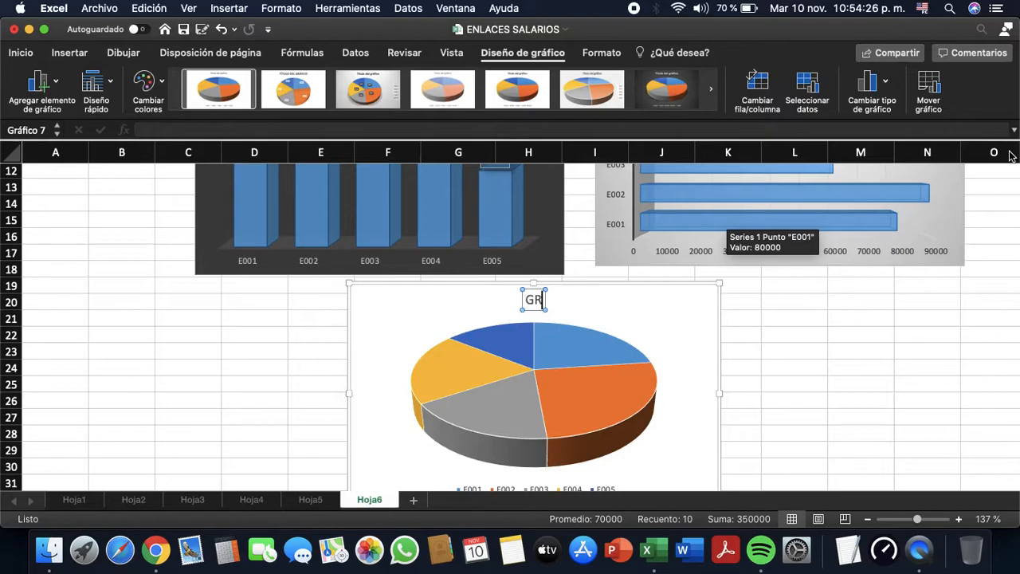
pyautogui.write('AFICO CI')
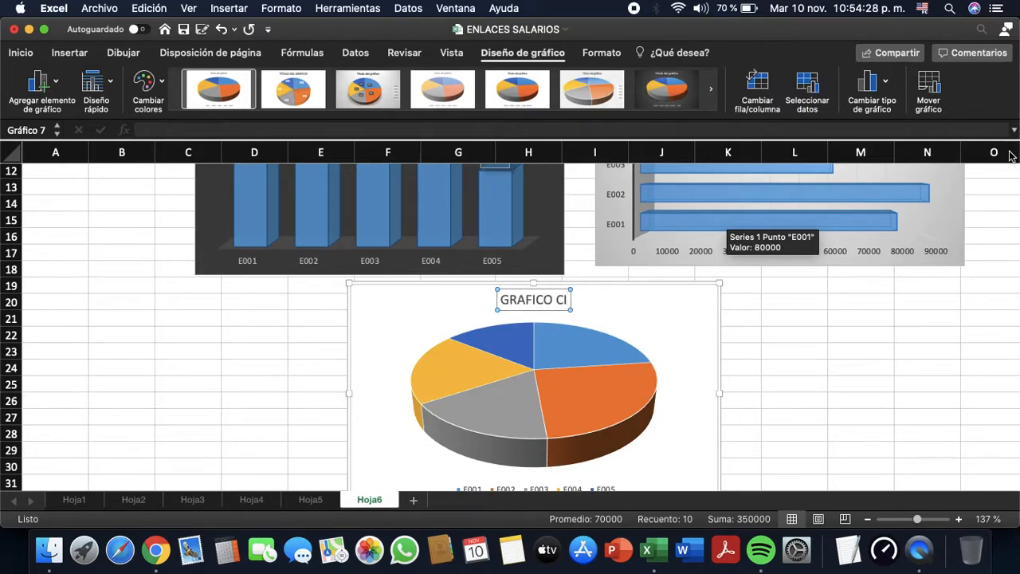
pyautogui.write('RCULAR 3D')
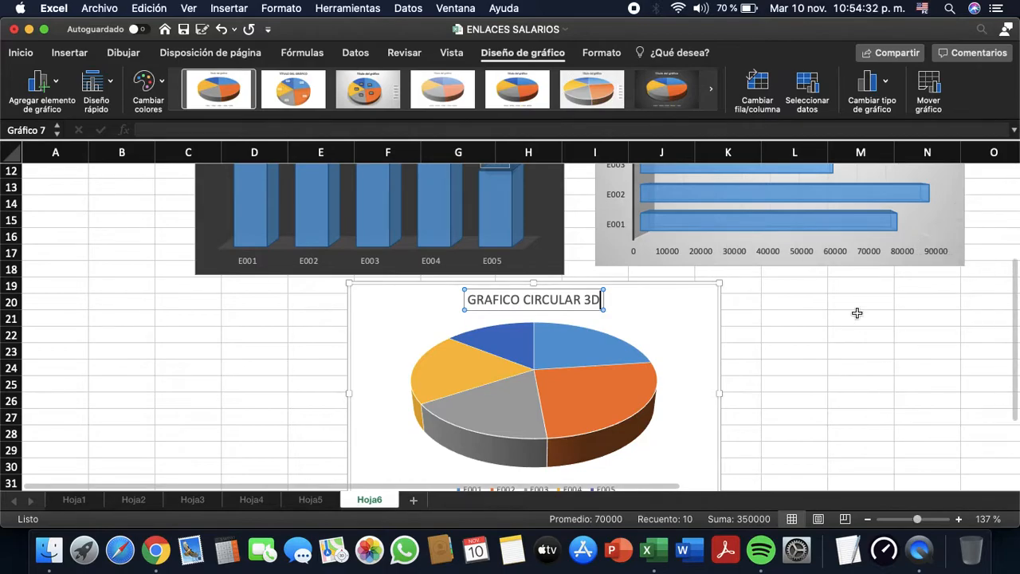
pyautogui.click(856, 317)
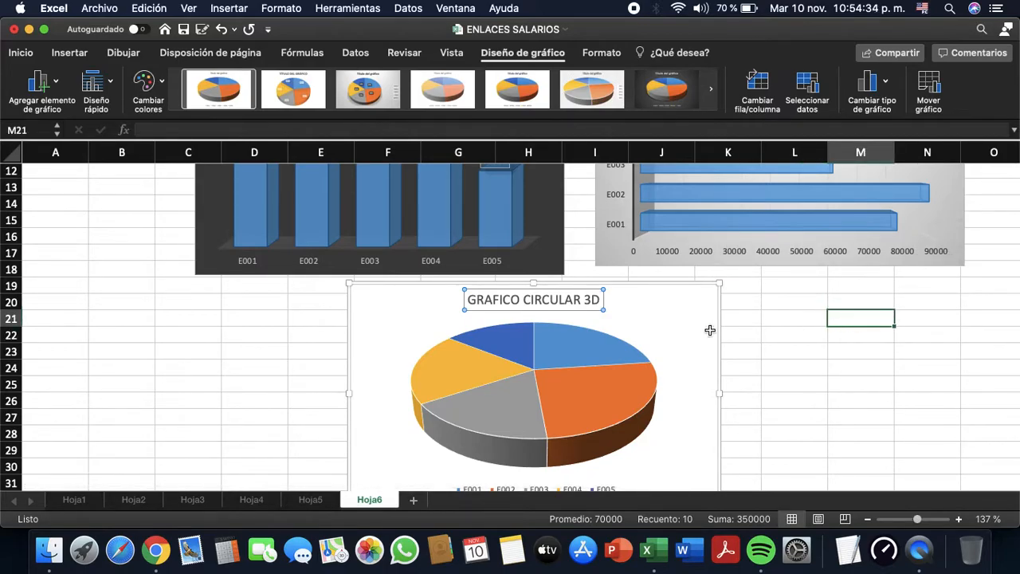
# - Apply the chart style with a grey gradient background, bold title and dark percentage labels to the pie chart
pyautogui.click(684, 325)
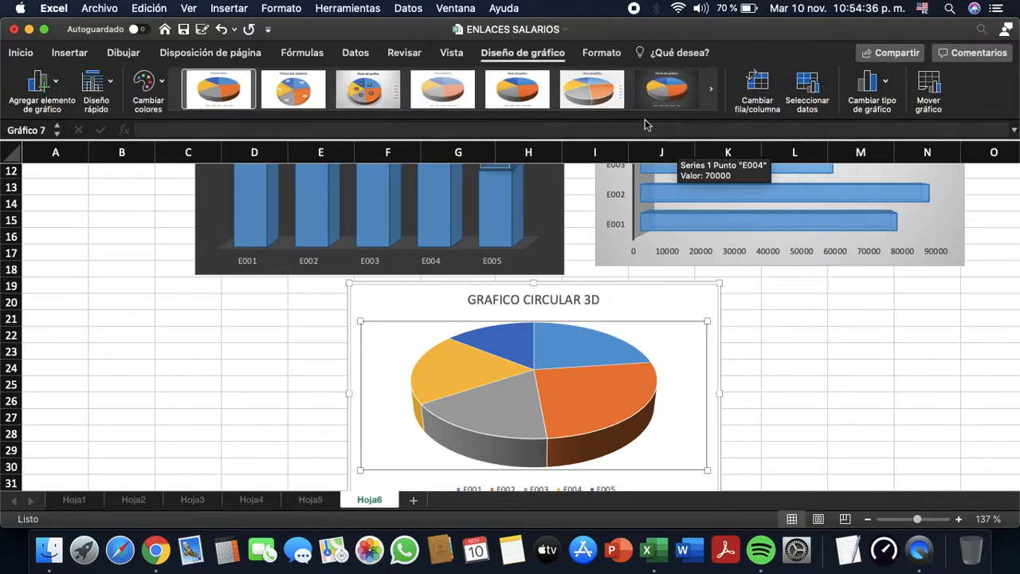
pyautogui.click(391, 90)
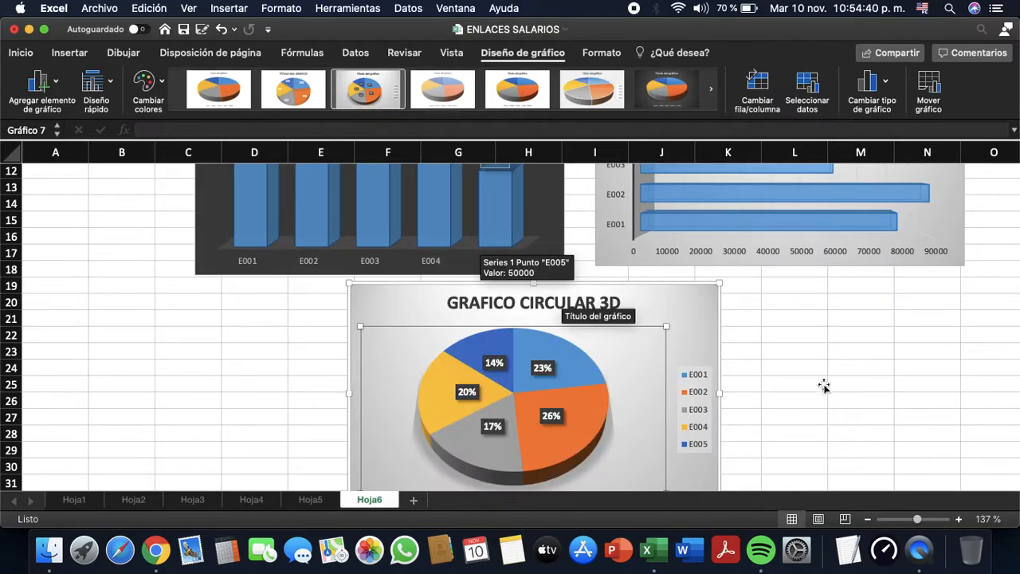
pyautogui.scroll(-3, 824, 386)
pyautogui.scroll(5, 824, 389)
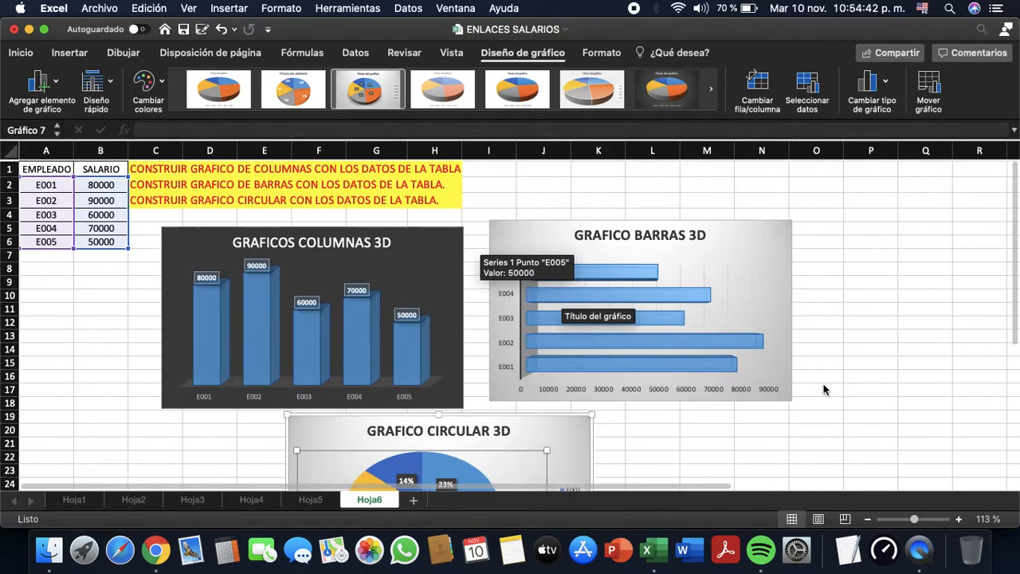